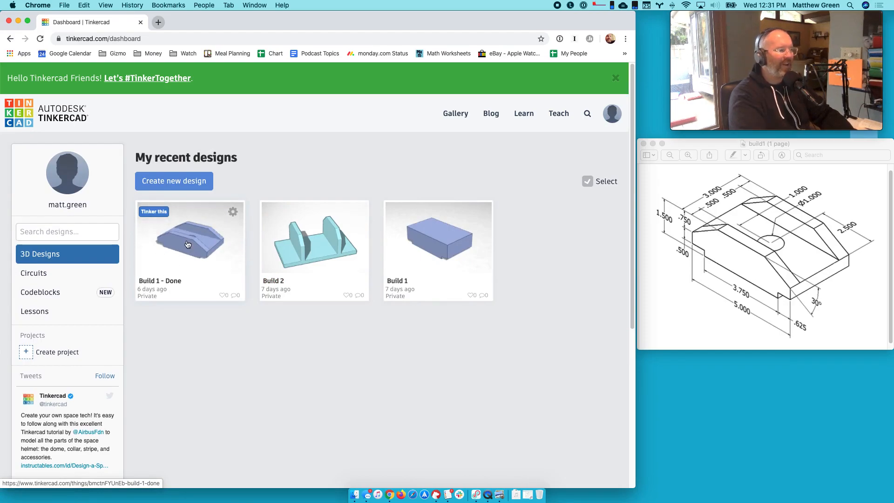
Step: Reposition and adjust the build1 reference drawing window so it sits directly beside the browser
click(715, 282)
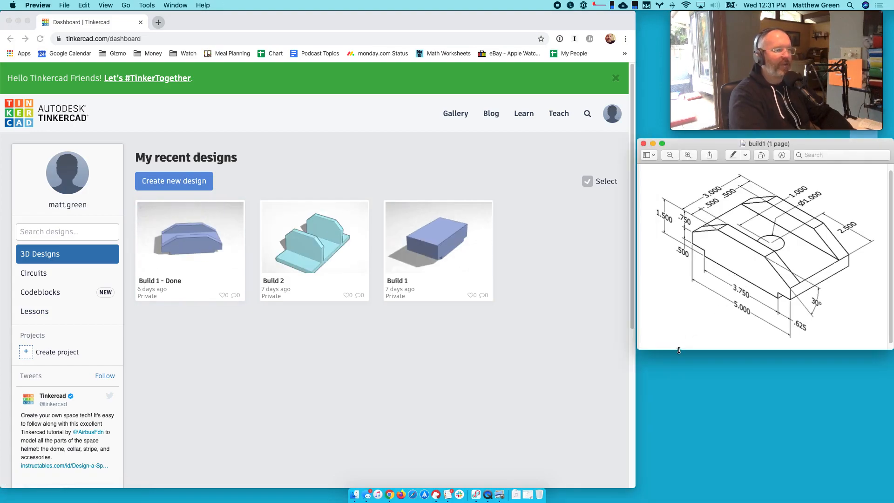
drag(696, 145, 694, 140)
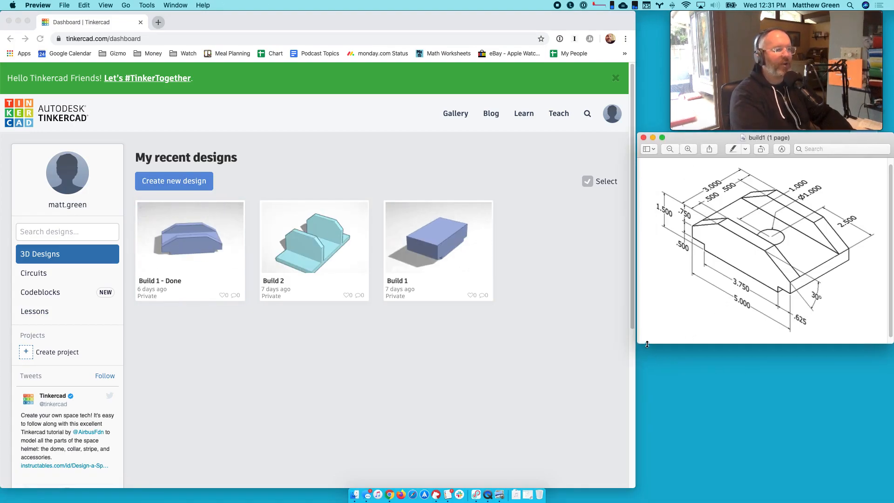
drag(640, 342, 637, 345)
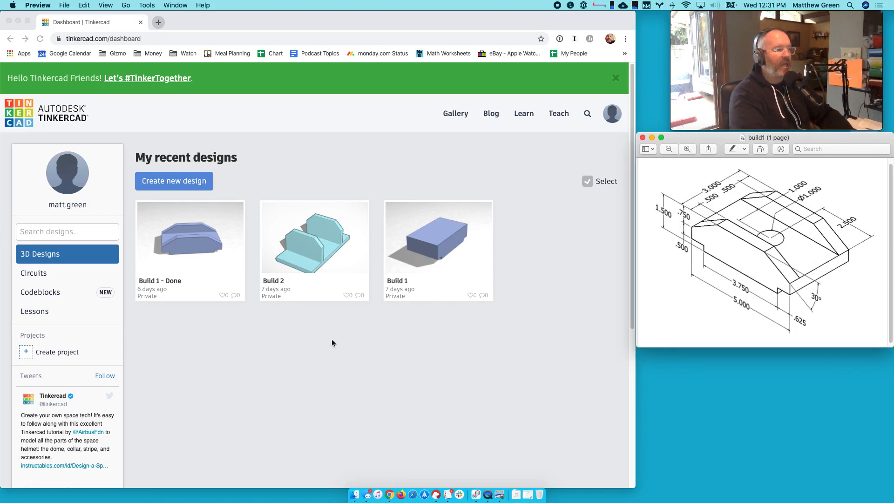
Step: Create a new 3D design and rename it as "Build 1 - Live"
click(314, 336)
click(176, 181)
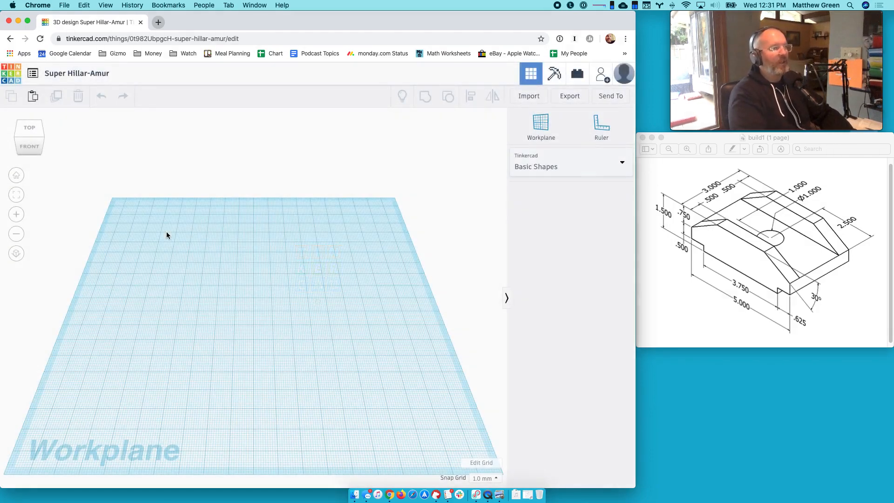
click(65, 75)
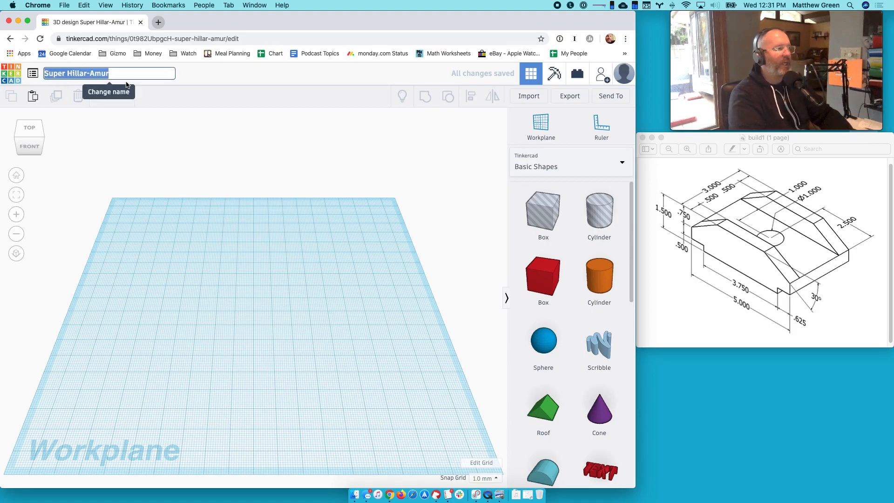
text(Build 1 - Live)
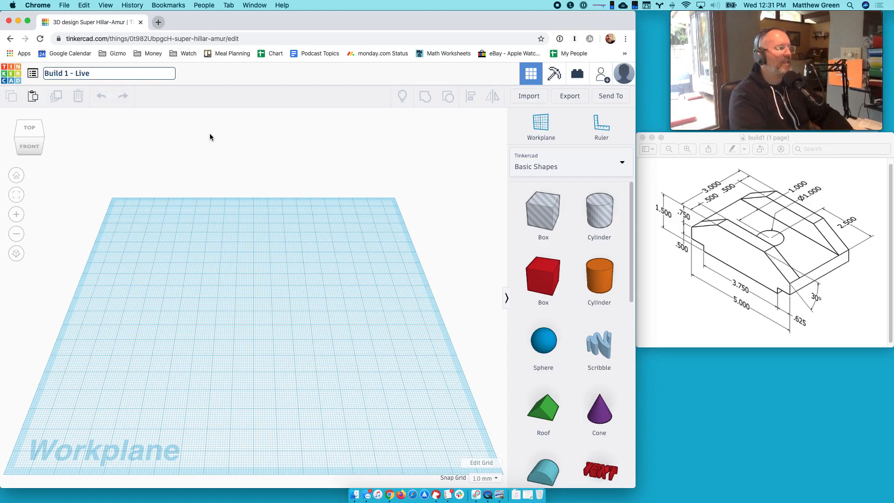
click(254, 194)
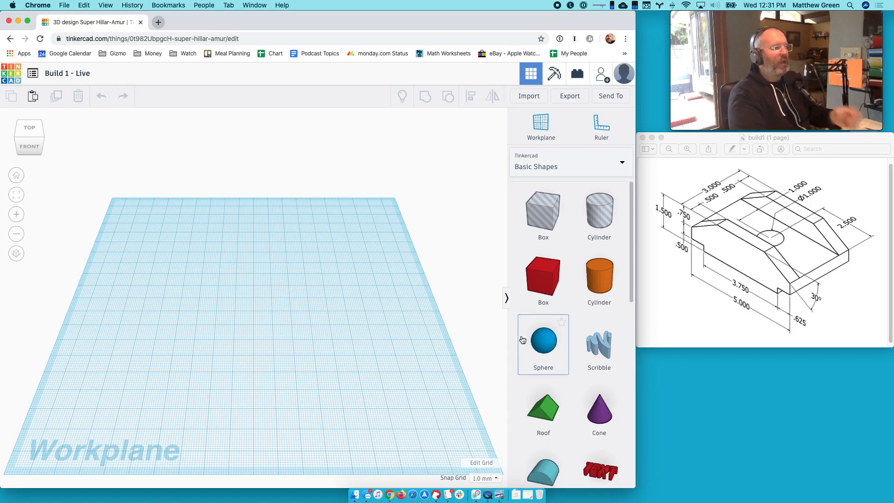
Step: Place a solid red box near the middle of the workplane
click(772, 243)
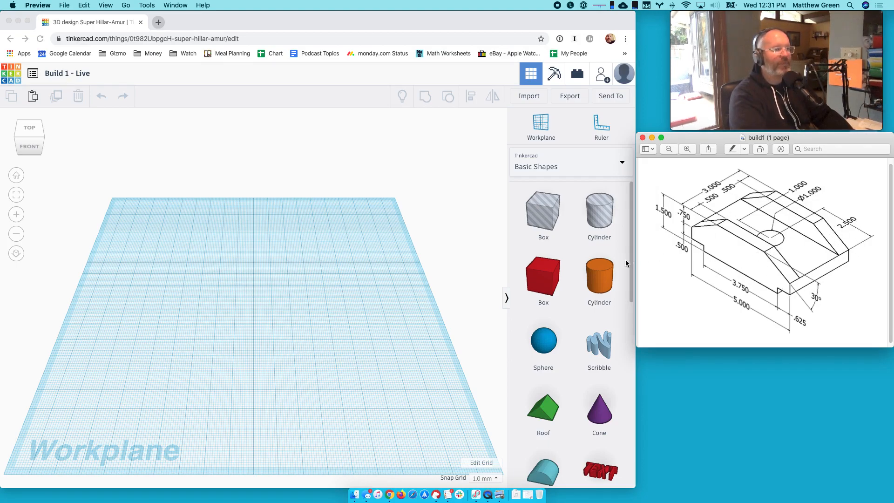
click(548, 276)
drag(540, 289, 282, 292)
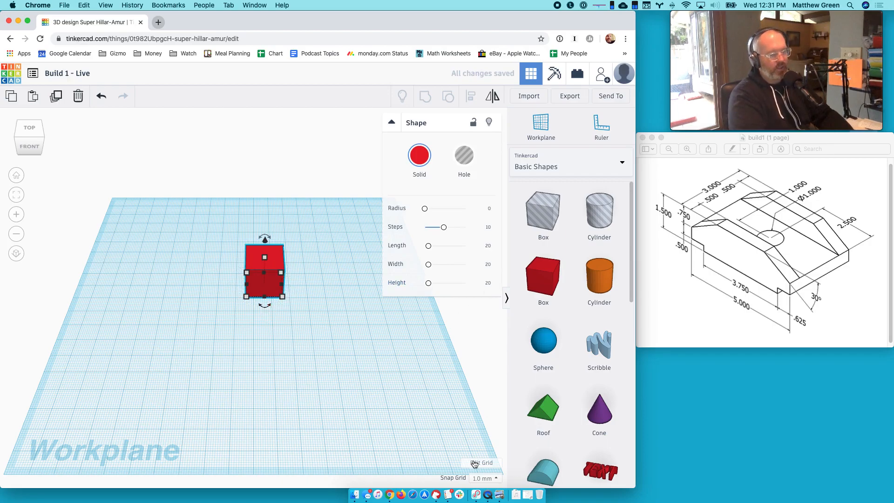
click(494, 480)
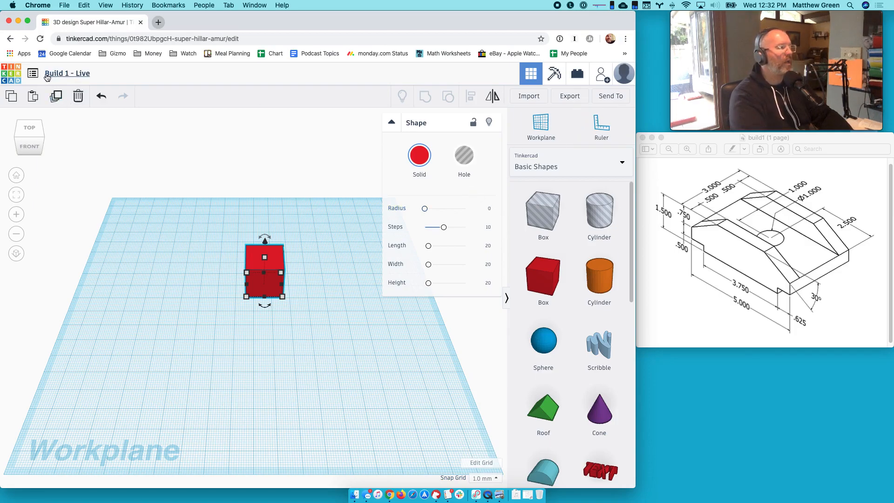
click(29, 74)
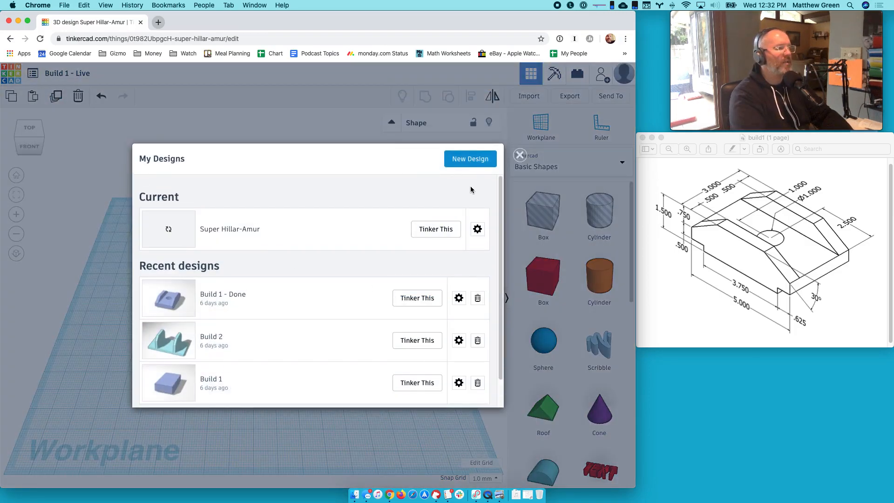
click(520, 155)
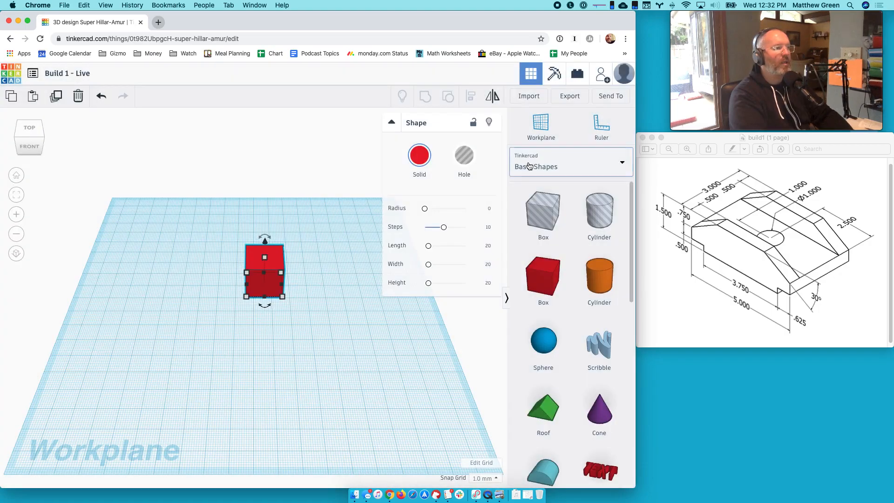
Step: Set the grid units to inches and the snap grid to 1/8 in
click(482, 463)
click(294, 248)
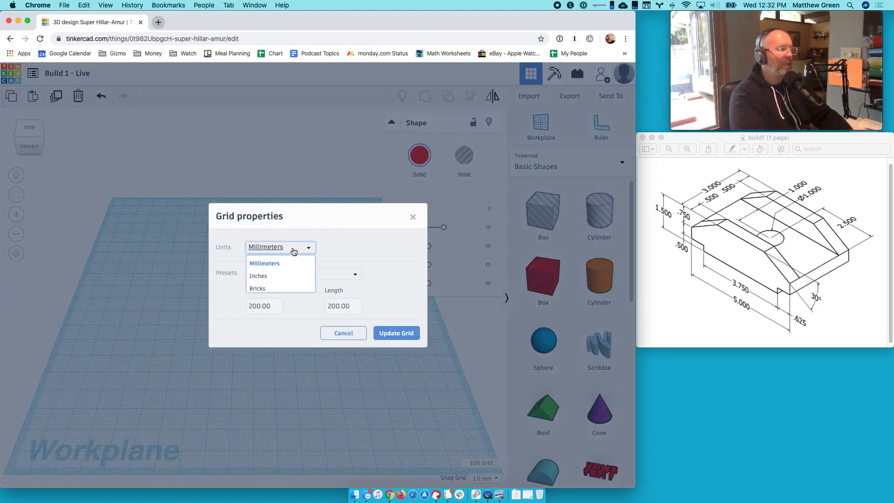
click(260, 275)
click(401, 336)
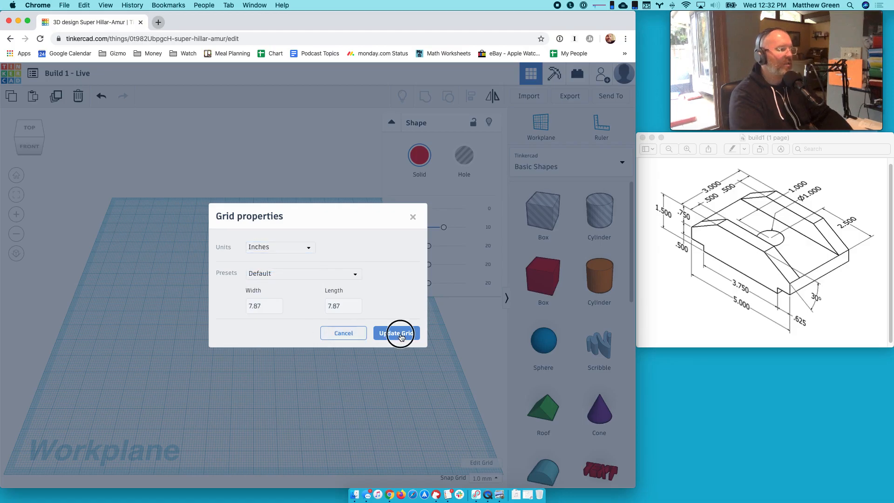
click(484, 478)
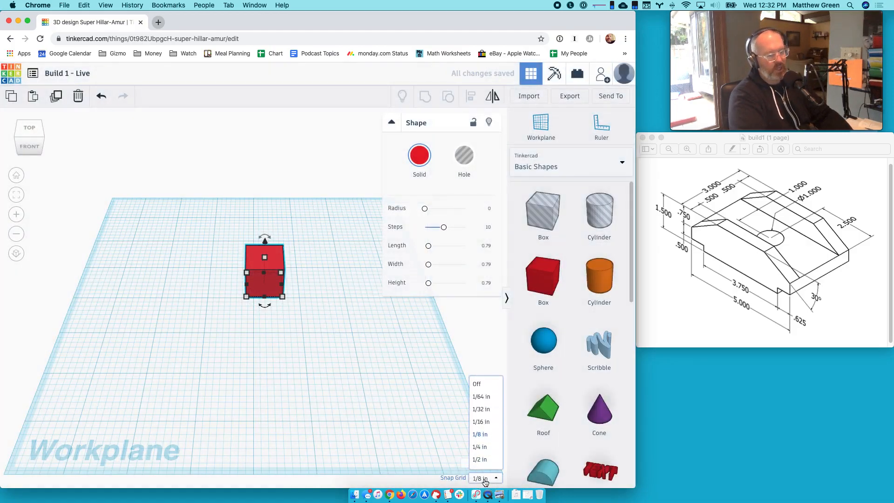
click(484, 434)
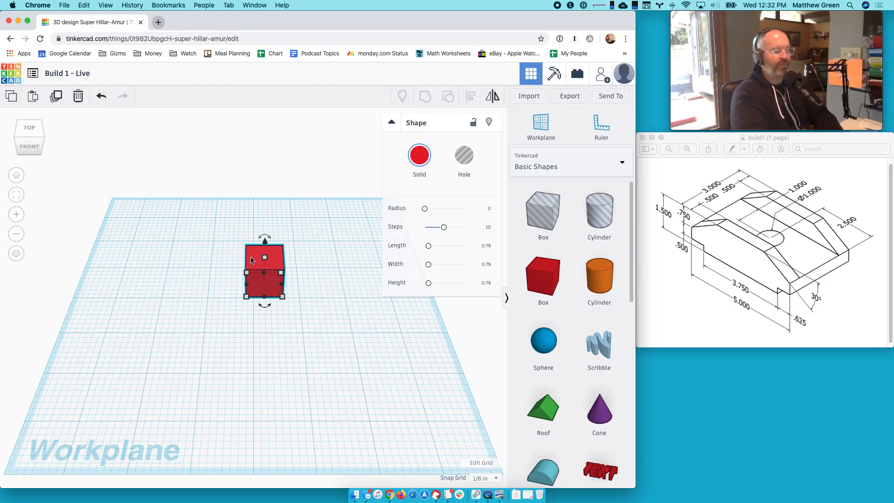
Step: Delete the existing box and place a new solid red 1-inch box on the workplane
key(Delete)
drag(543, 285, 242, 298)
Step: Examine the box from several side, corner and top views, using the home view in between
mouse_move(28, 145)
mouse_down()
mouse_move(37, 152)
mouse_move(27, 140)
mouse_move(34, 131)
mouse_move(26, 143)
mouse_up()
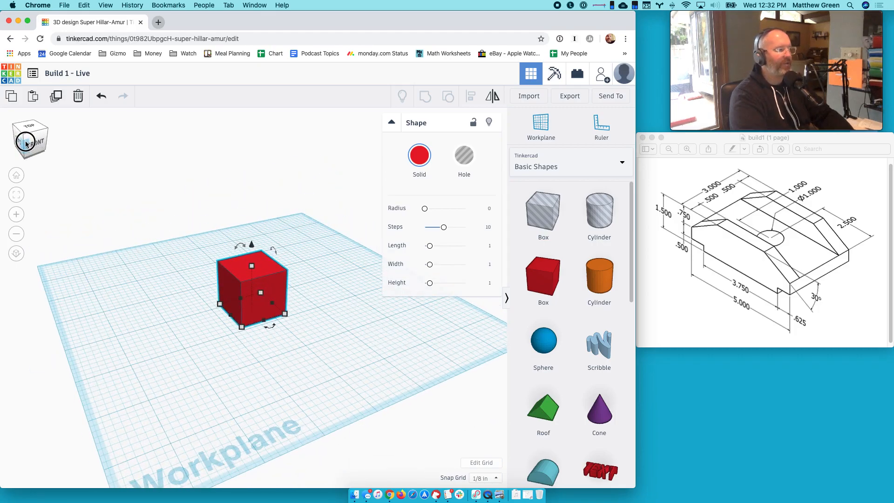
click(25, 144)
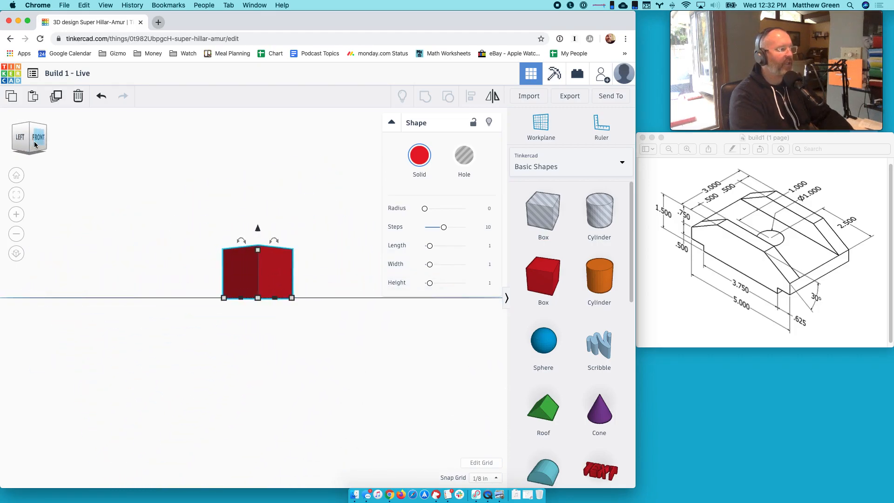
click(42, 139)
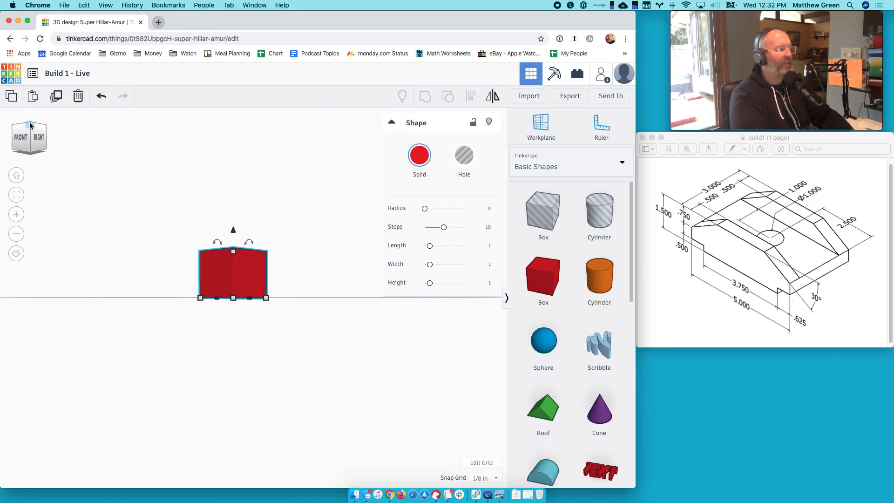
click(30, 125)
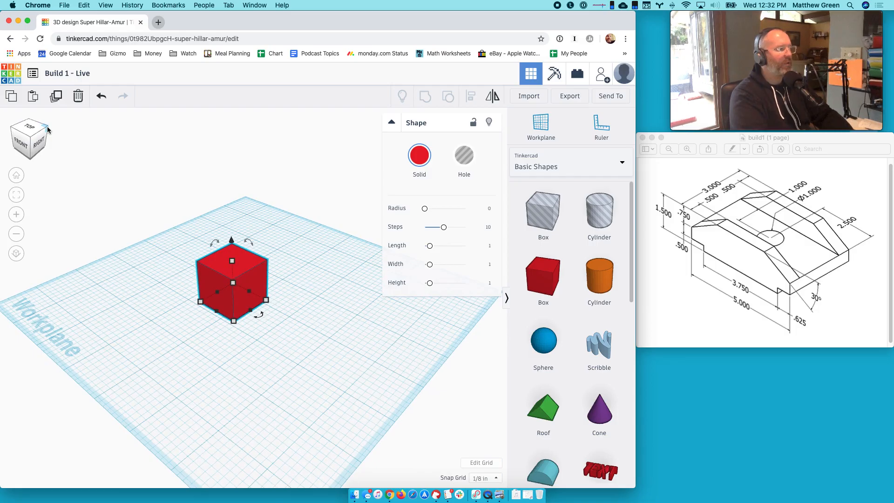
click(32, 131)
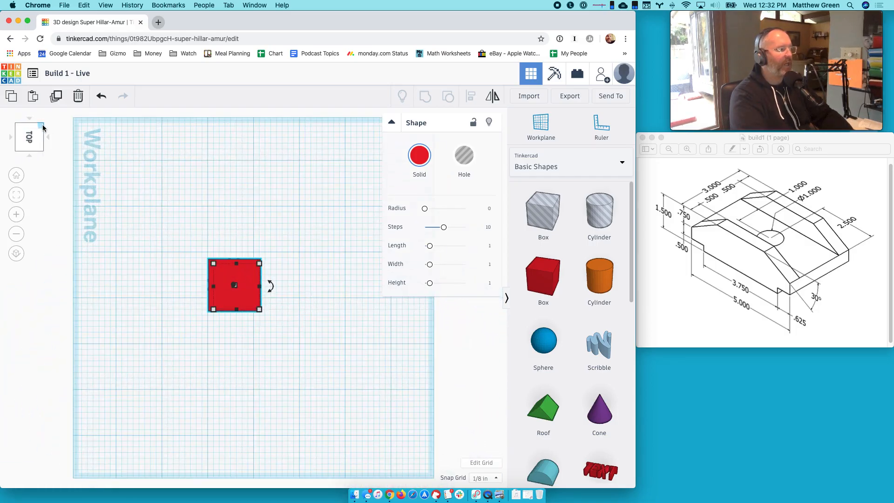
click(16, 176)
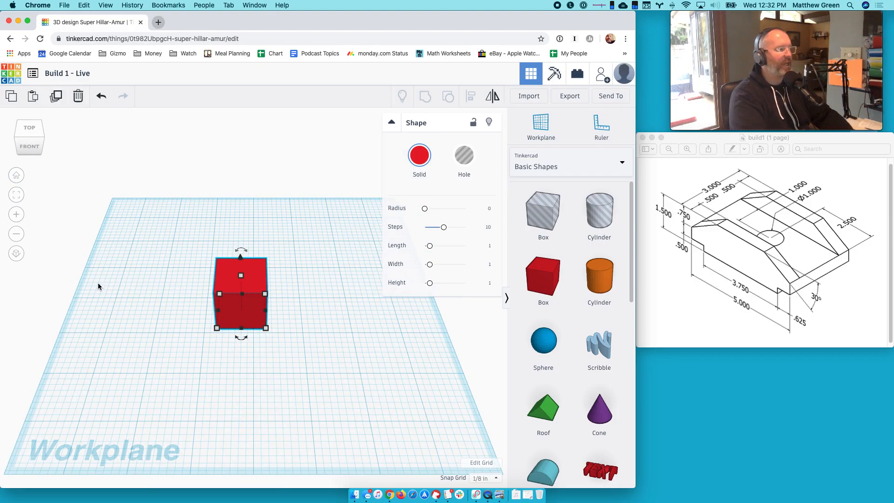
click(44, 136)
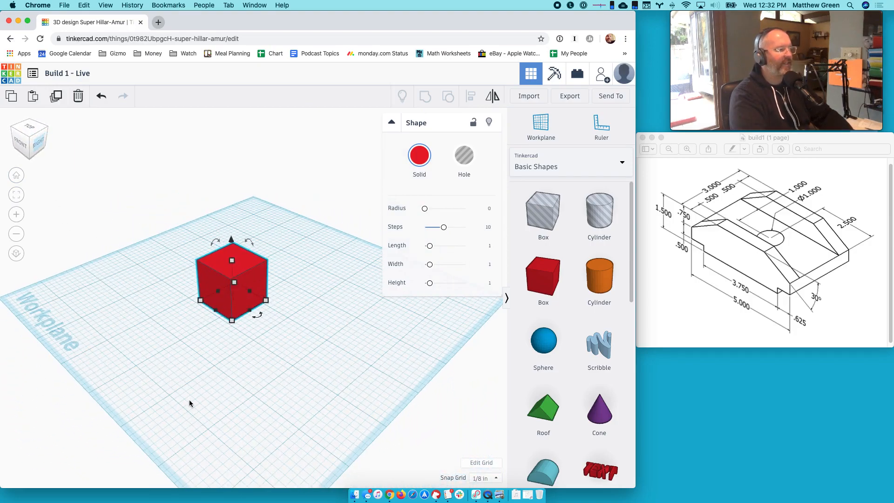
click(30, 130)
click(311, 357)
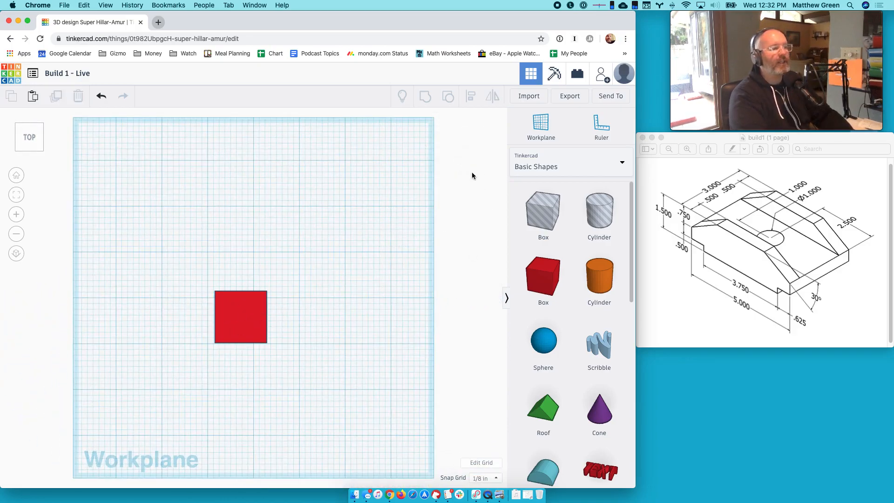
Step: Compare the box in perspective and orthographic projection from above and at an angle, ending in orthographic
click(16, 254)
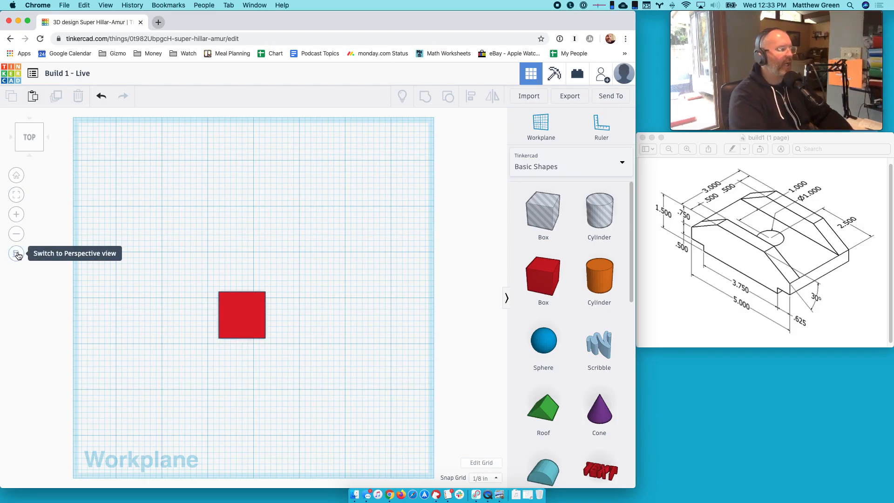
click(17, 254)
click(32, 140)
click(17, 175)
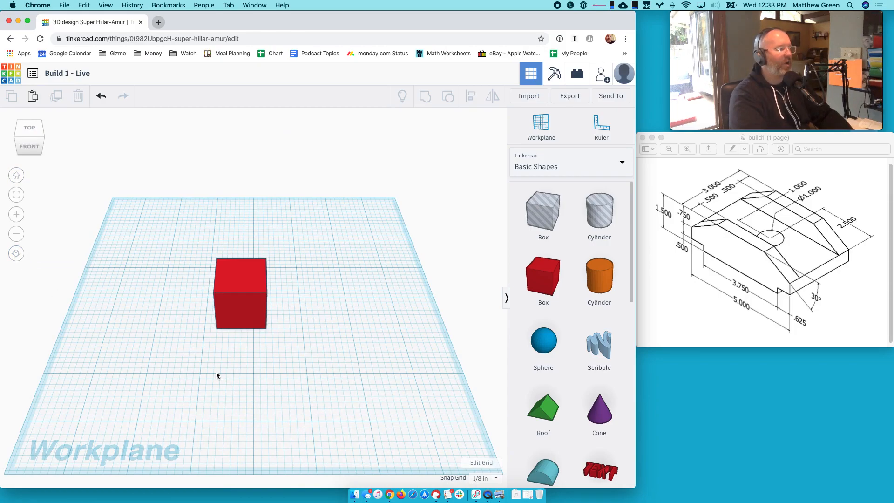
right_drag(197, 359, 151, 322)
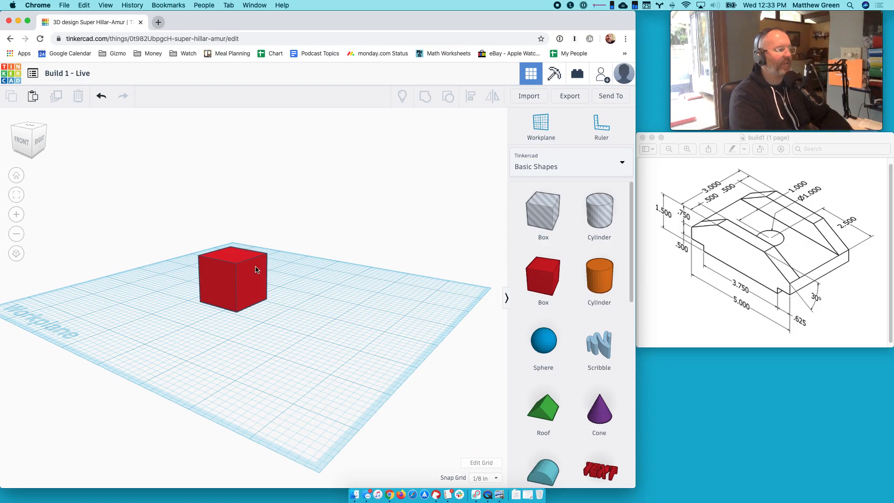
click(17, 254)
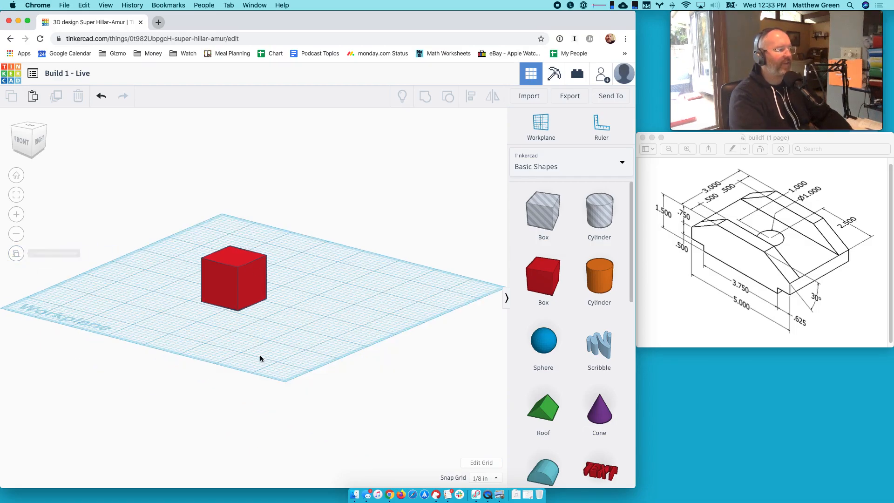
right_drag(202, 321, 151, 286)
Step: Move the box 1/4 in left and 7/8 in toward the back, aligning its edges with the major grid lines
click(28, 135)
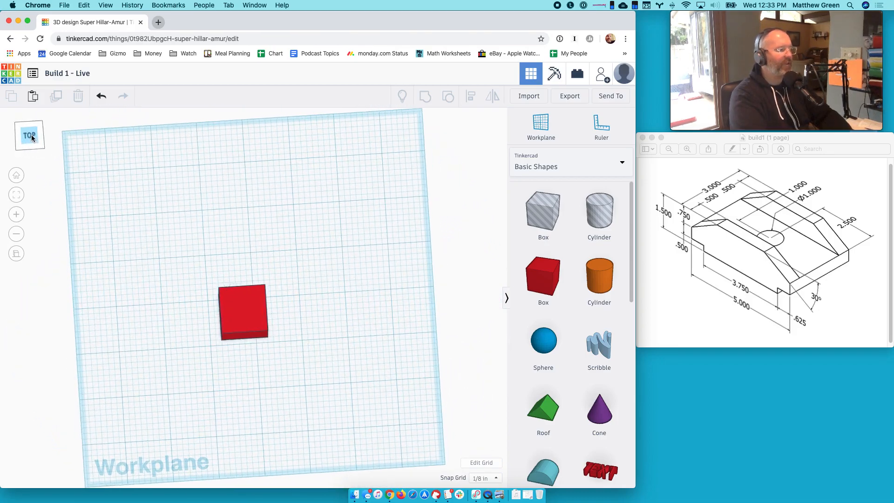
drag(242, 315, 263, 334)
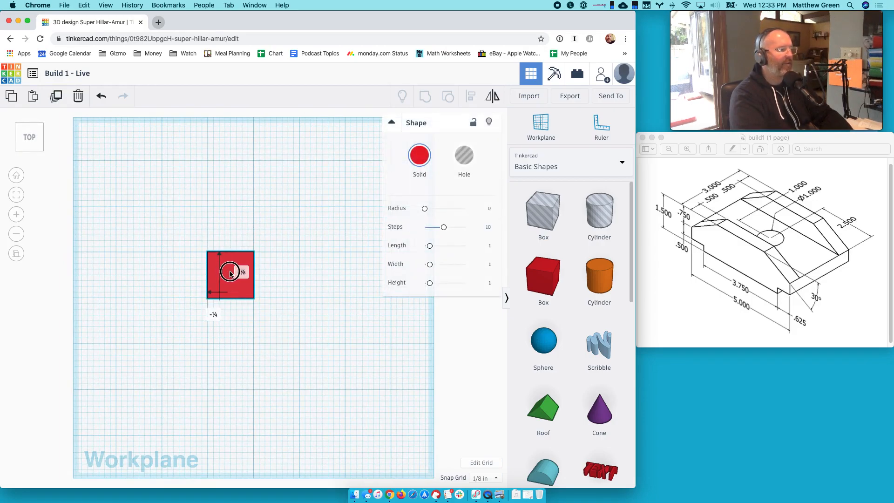
click(208, 369)
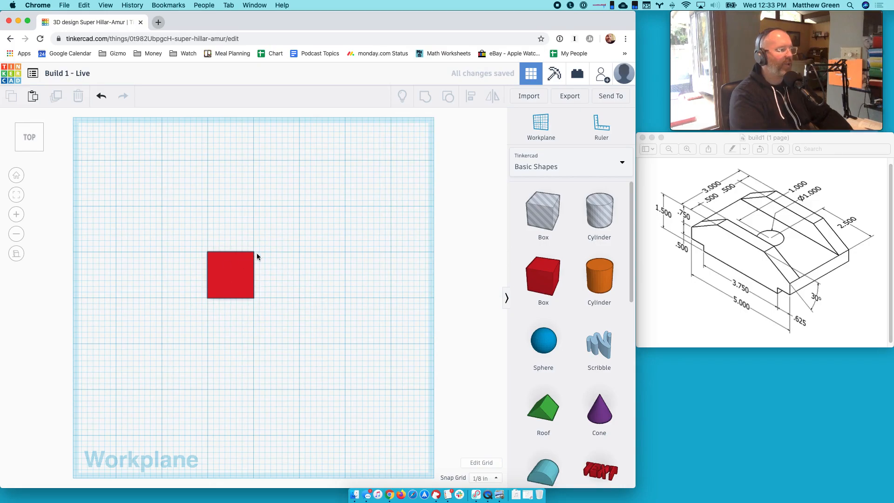
right_drag(265, 311, 280, 266)
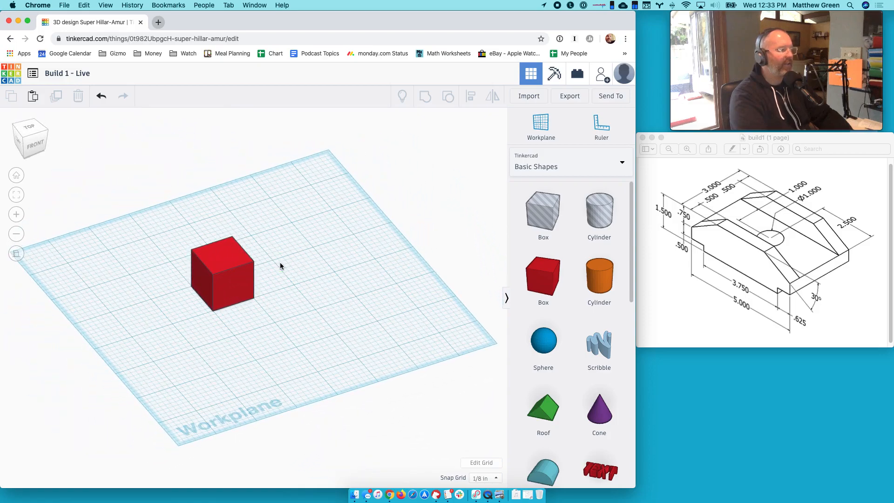
click(17, 254)
click(18, 254)
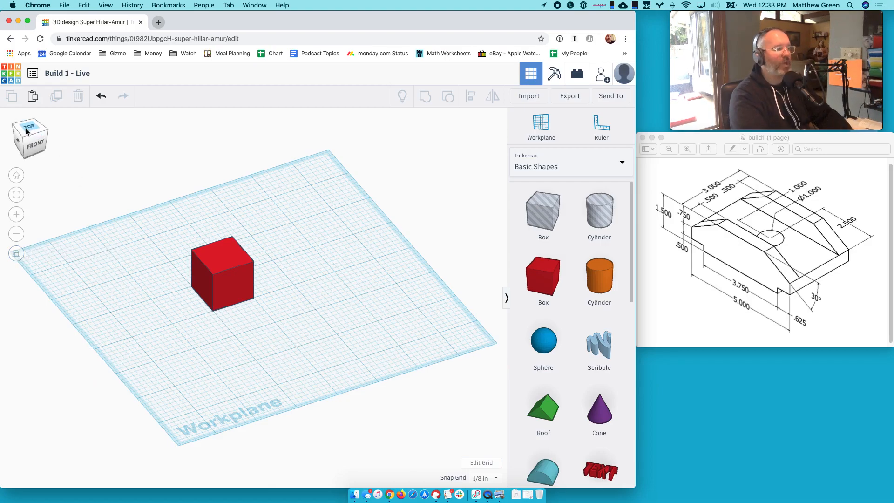
Step: Set the box's front-to-back length to 5 inches while viewing it from above
click(734, 245)
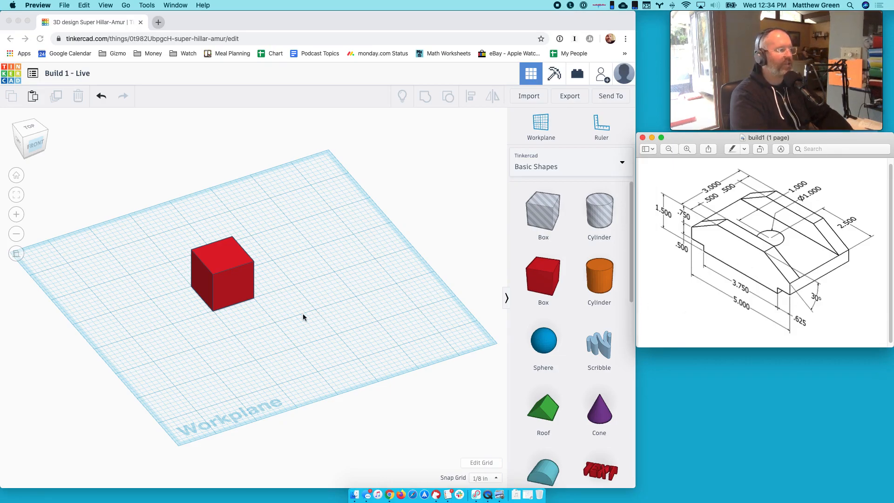
click(221, 279)
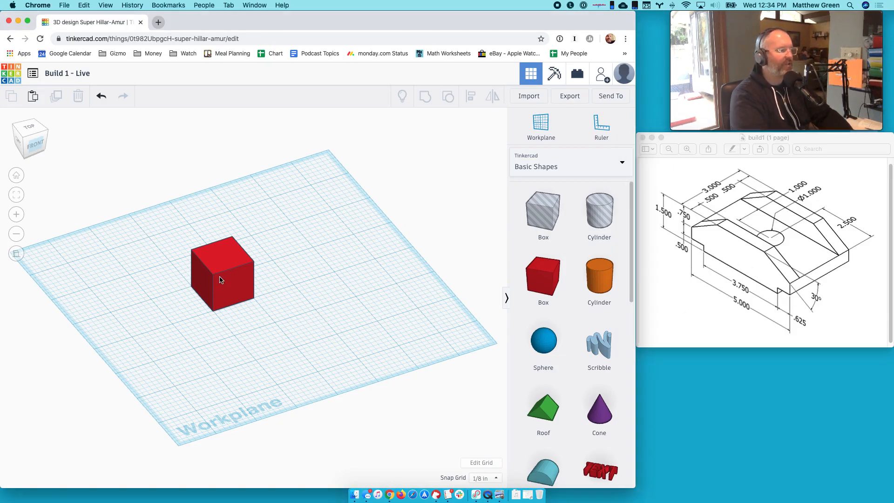
click(29, 127)
drag(229, 289, 183, 297)
click(253, 230)
text(5)
key(Return)
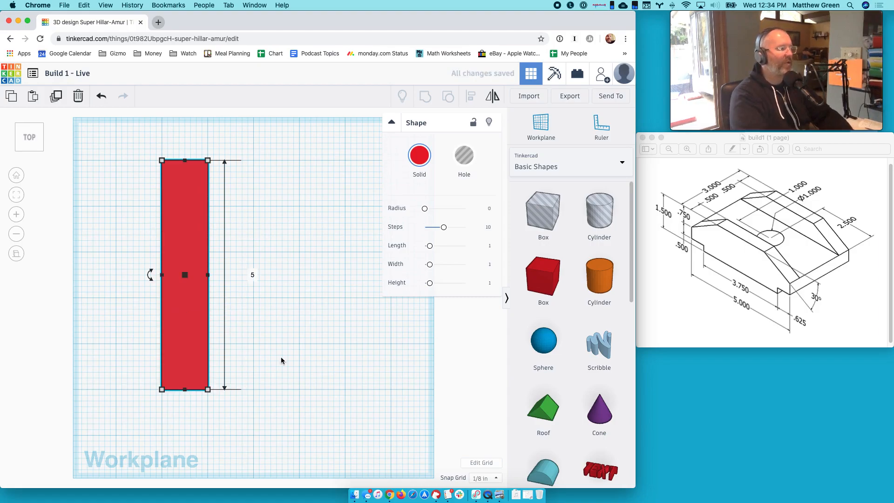
Step: Widen the box to 3 inches by extending its right side in the top view
right_drag(270, 349, 319, 304)
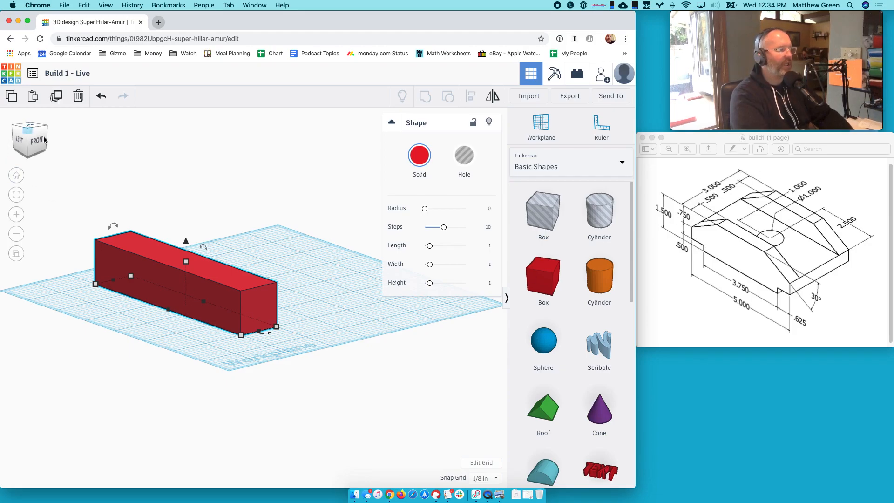
right_drag(151, 228, 184, 276)
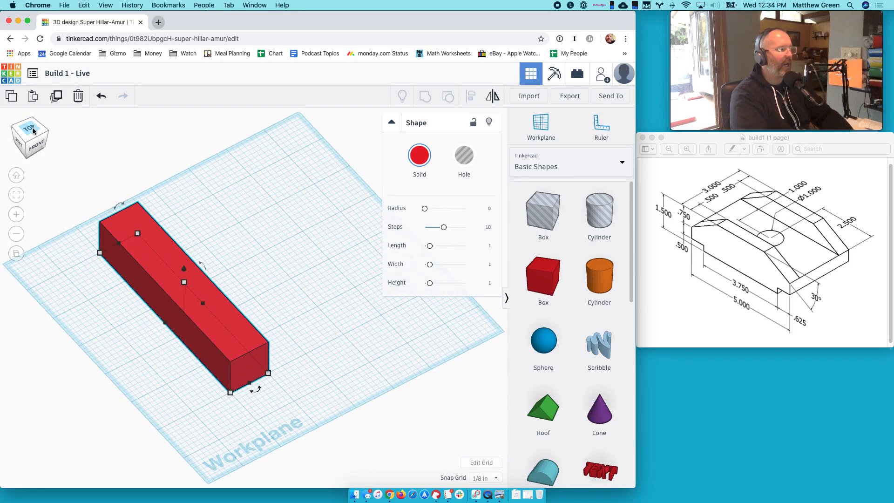
click(29, 128)
drag(208, 276, 299, 276)
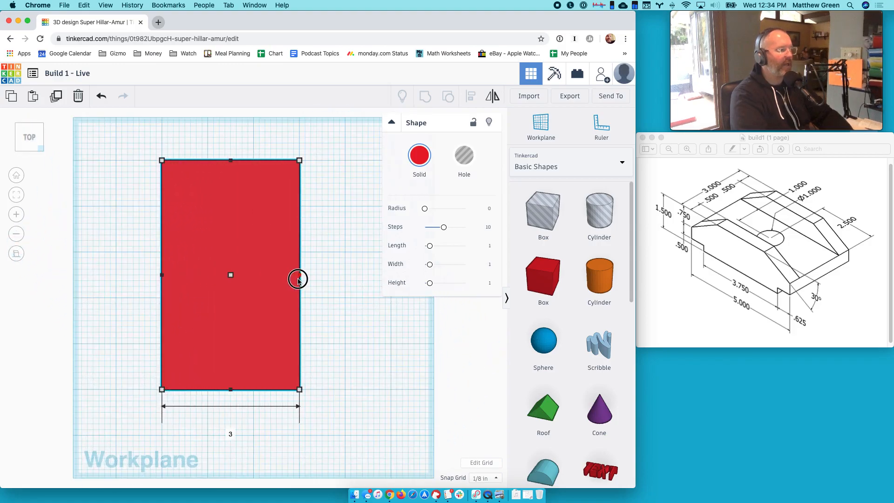
Step: Examine the resized box in perspective from the home view and from its front-left and front-right corners
click(16, 175)
right_drag(250, 365, 229, 334)
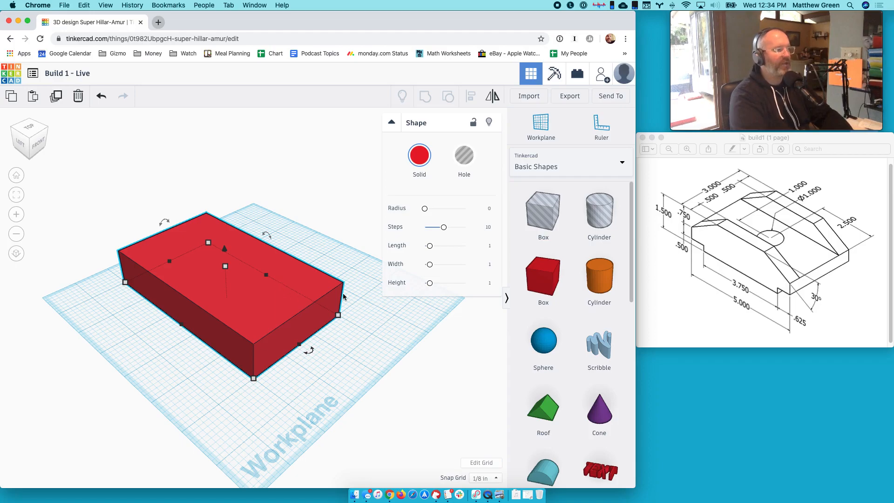
right_drag(313, 278, 130, 298)
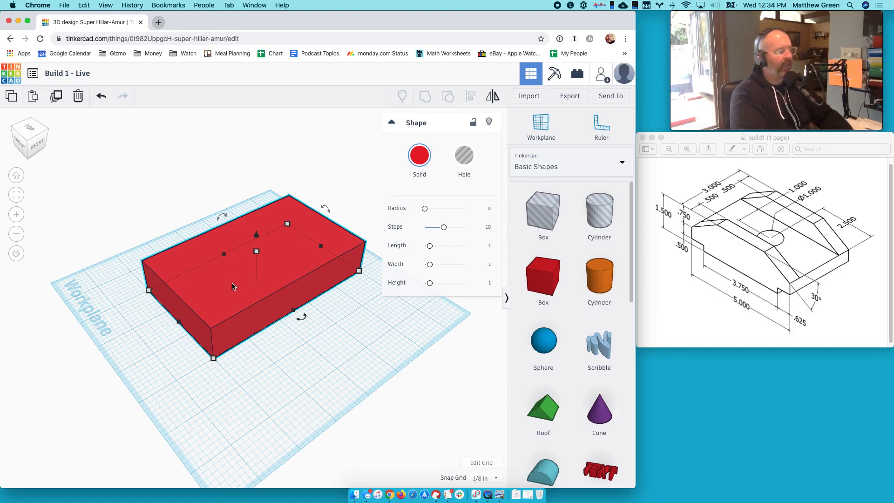
click(17, 180)
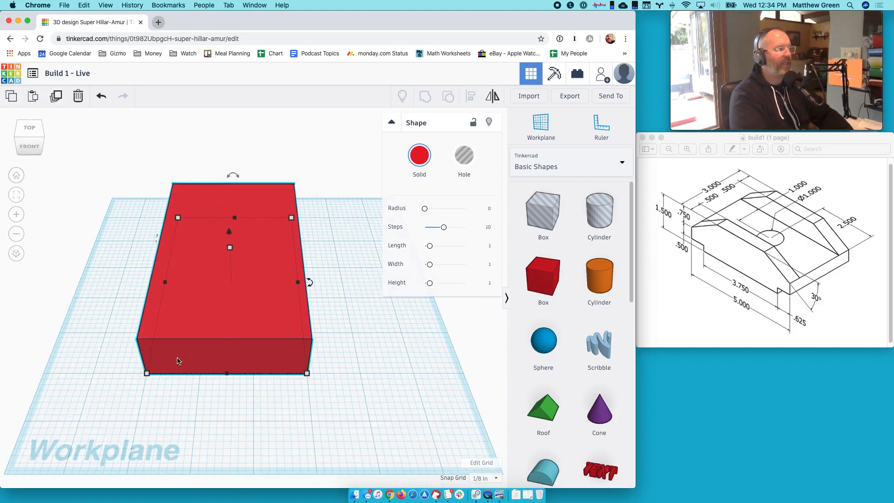
click(43, 135)
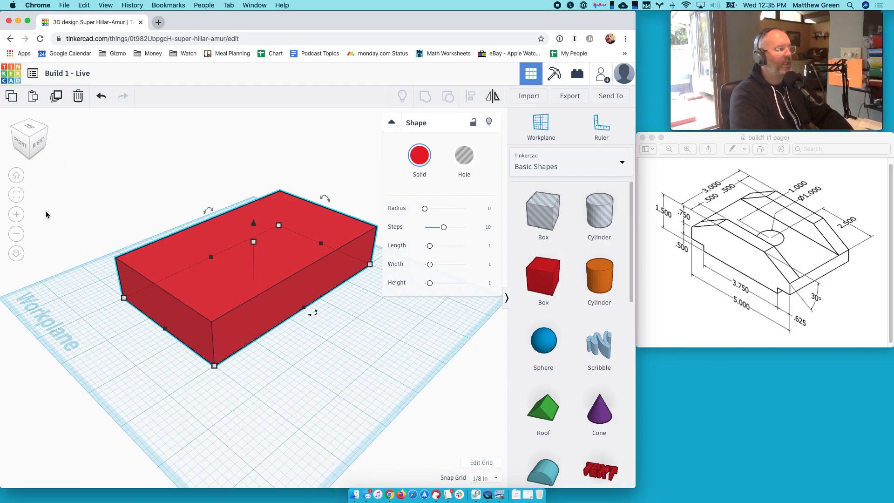
click(13, 128)
right_drag(330, 383, 329, 389)
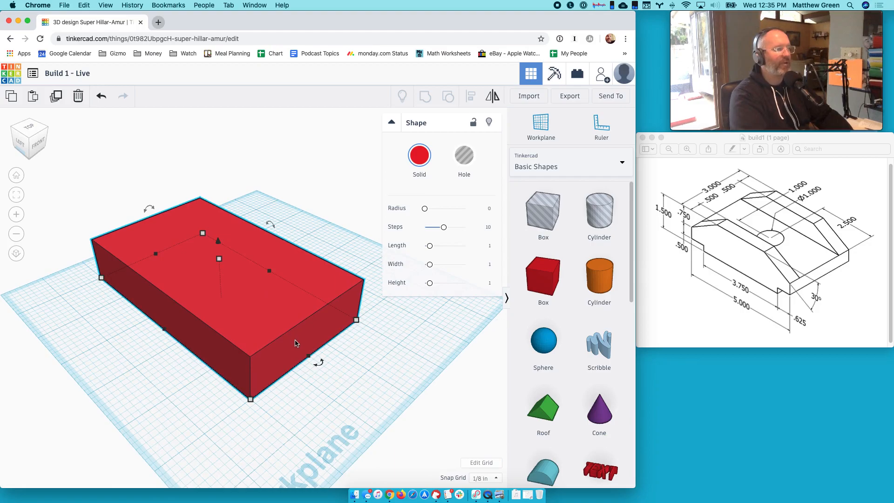
click(371, 393)
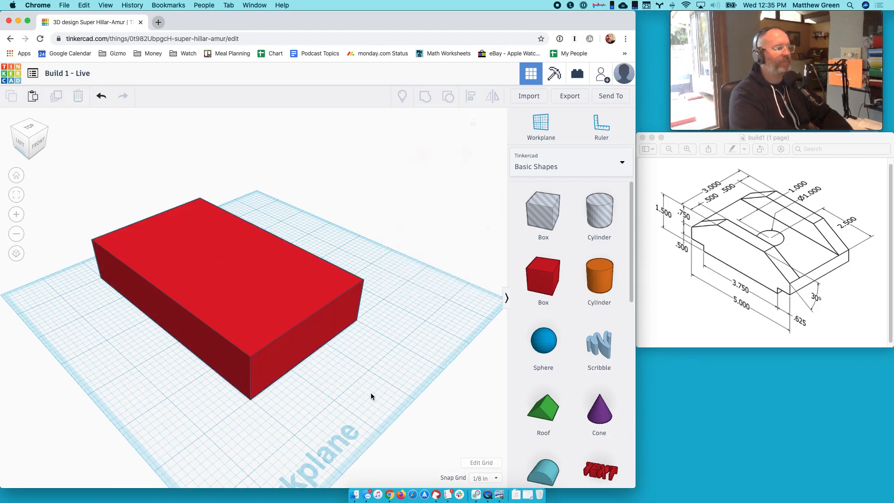
Step: Recolor the solid red box light blue and leave it deselected
click(249, 302)
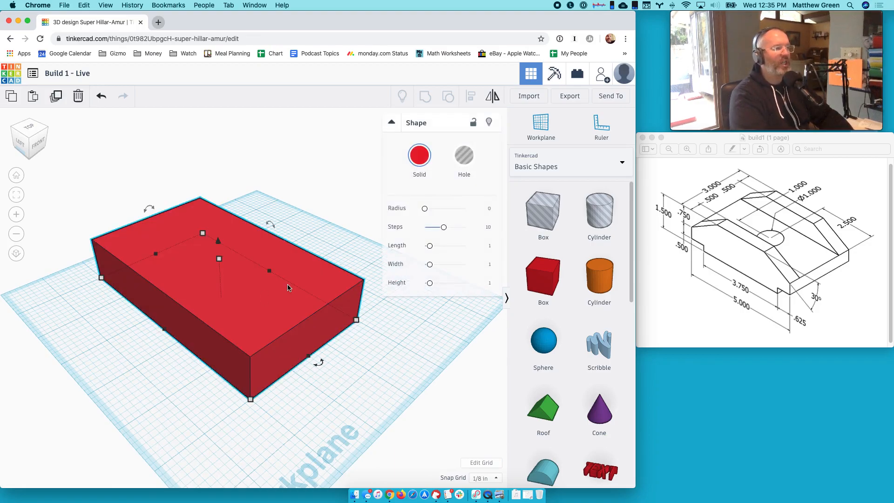
click(419, 155)
click(475, 241)
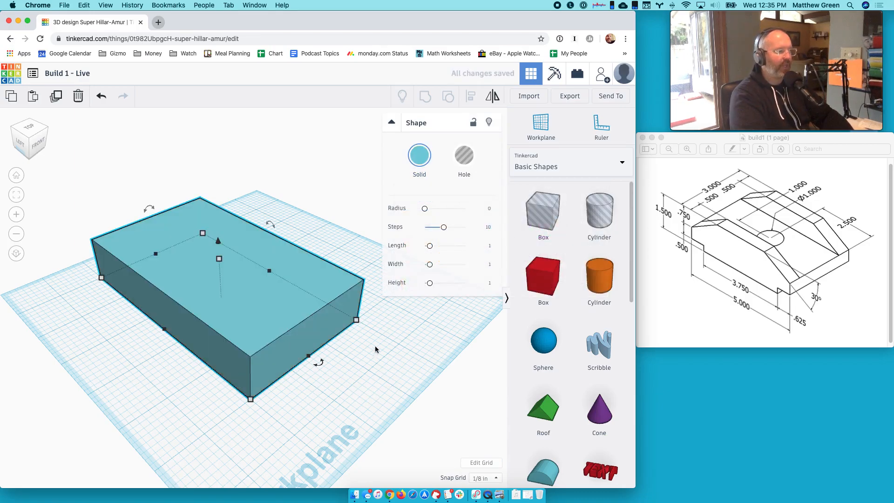
click(367, 347)
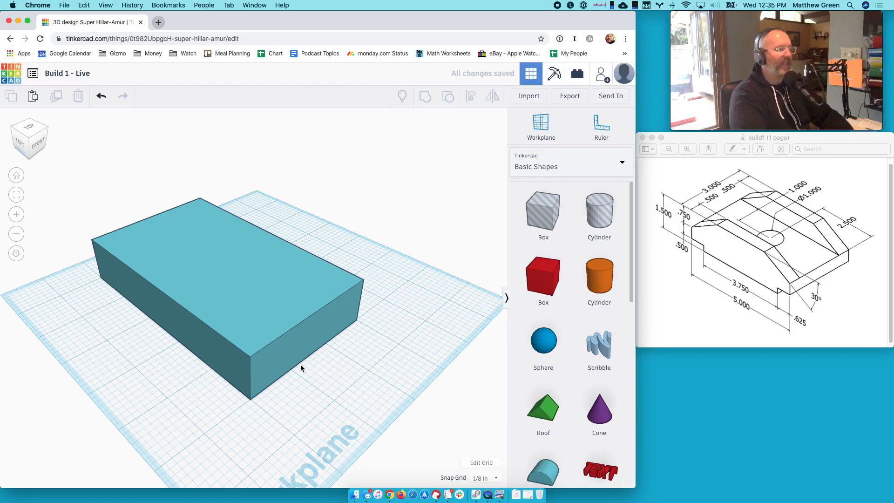
click(240, 286)
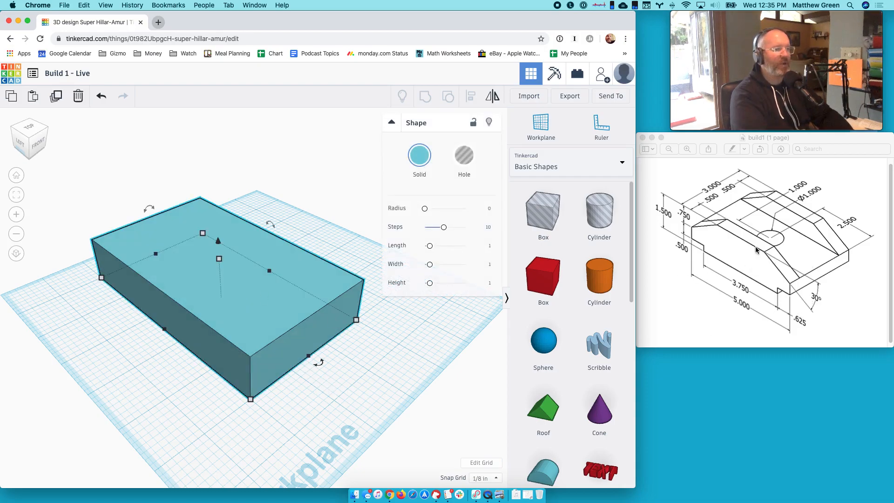
click(240, 419)
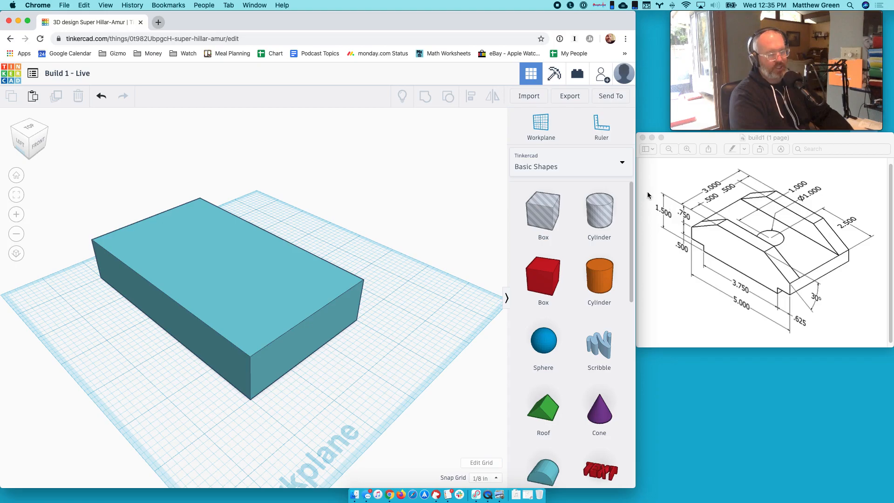
Step: Set the block's height to 1.5 inches in the orthographic front view
click(39, 144)
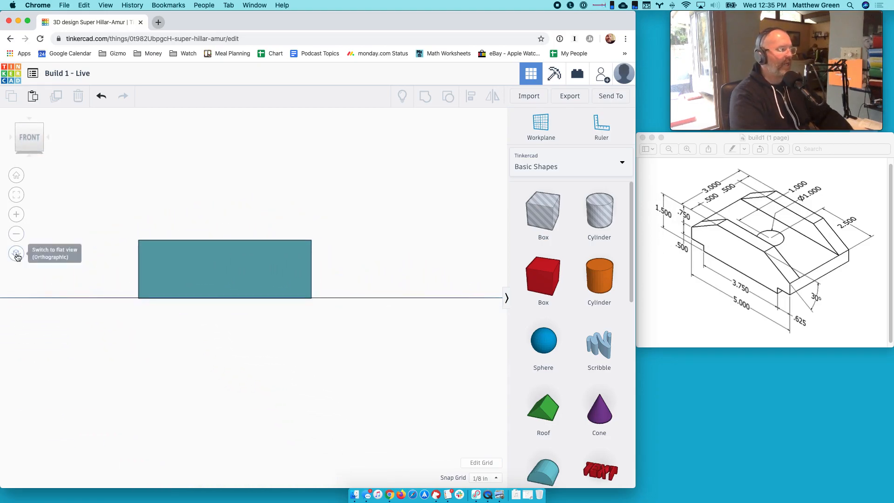
click(16, 253)
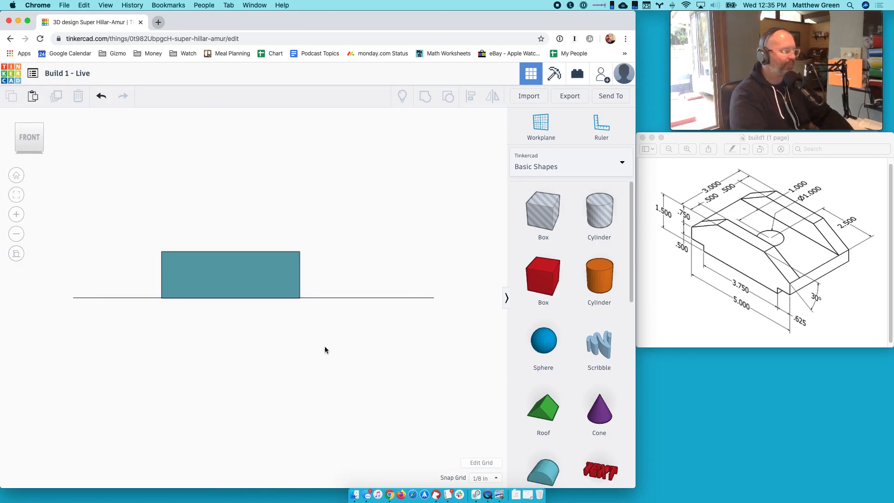
click(259, 283)
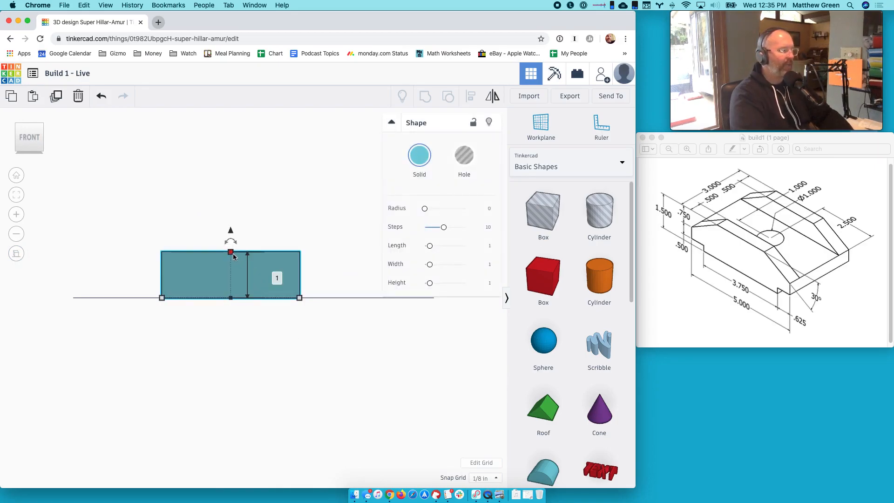
drag(231, 252, 231, 240)
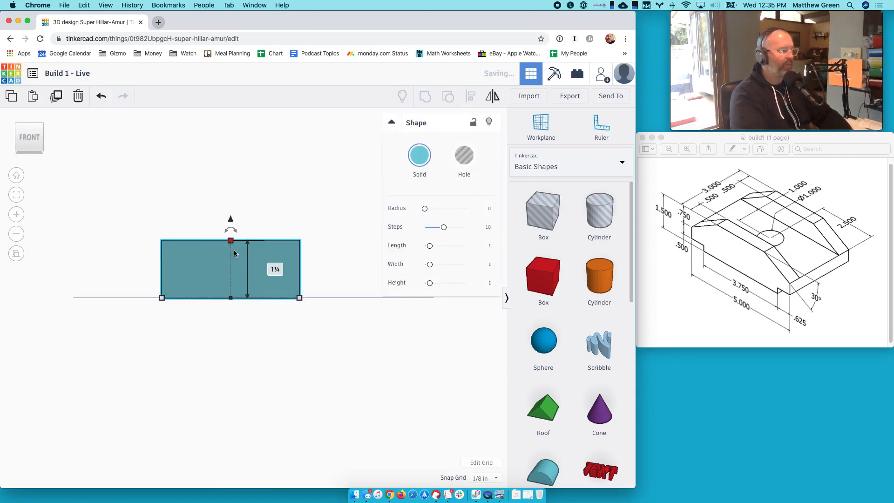
click(279, 269)
text(1.5)
key(Return)
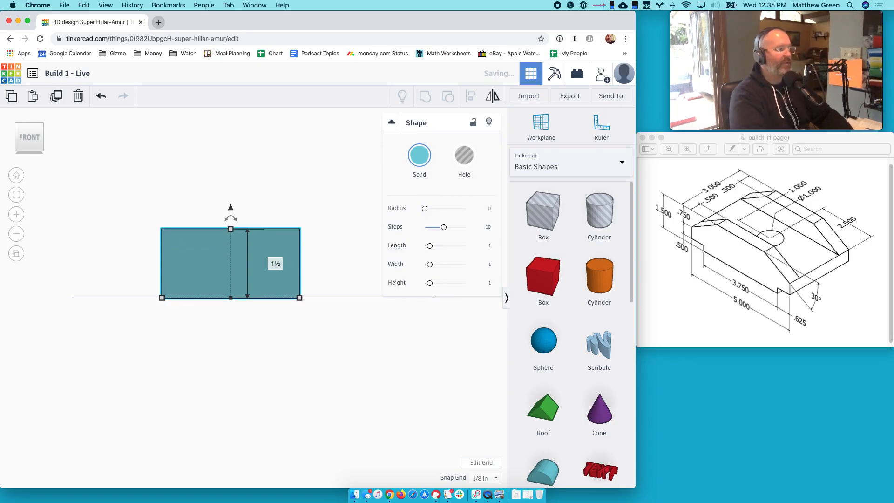
Step: Place a new workplane on the block's long left side face, working in perspective view
click(29, 137)
right_drag(99, 213, 201, 280)
click(17, 253)
right_drag(281, 383, 327, 386)
click(327, 387)
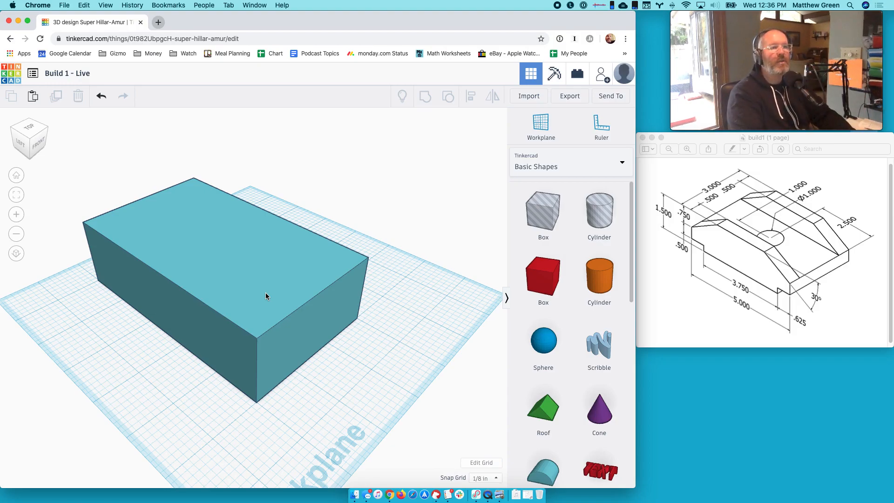
right_drag(272, 300, 274, 297)
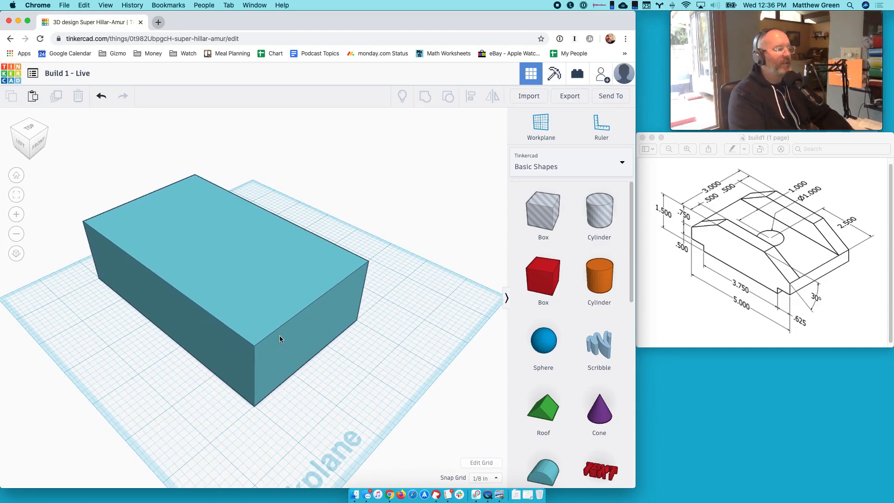
click(539, 125)
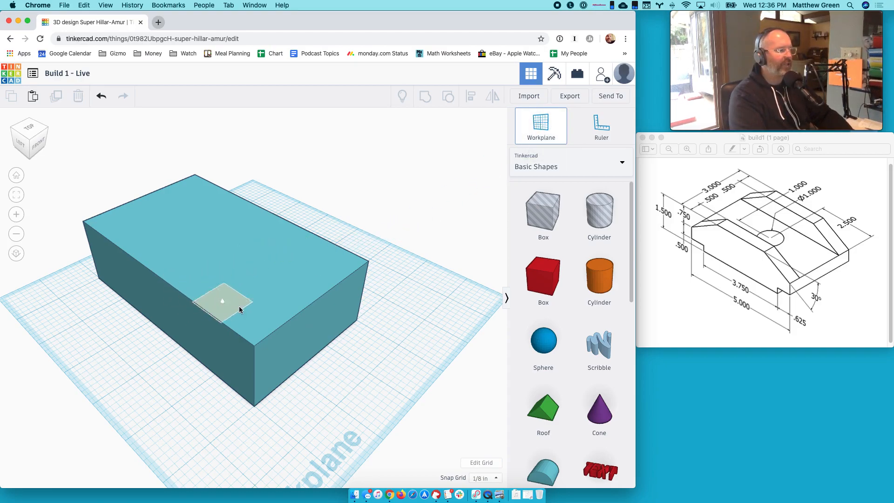
right_drag(319, 264, 234, 261)
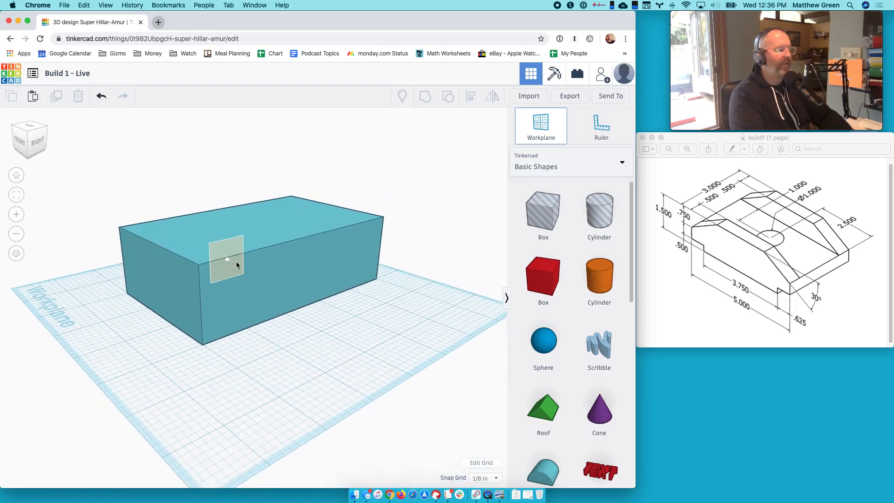
mouse_move(163, 286)
right_down()
mouse_move(289, 299)
mouse_move(336, 282)
mouse_move(255, 289)
mouse_move(308, 279)
mouse_move(303, 302)
right_up()
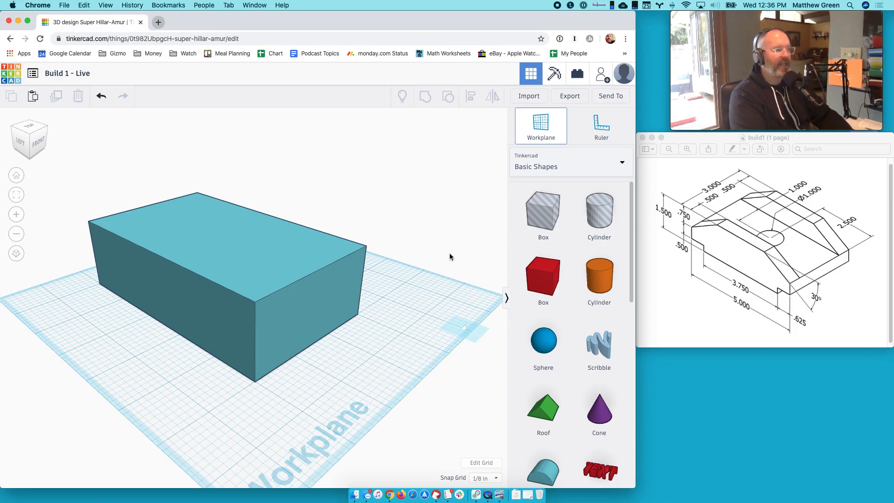
click(270, 315)
right_drag(270, 315, 271, 321)
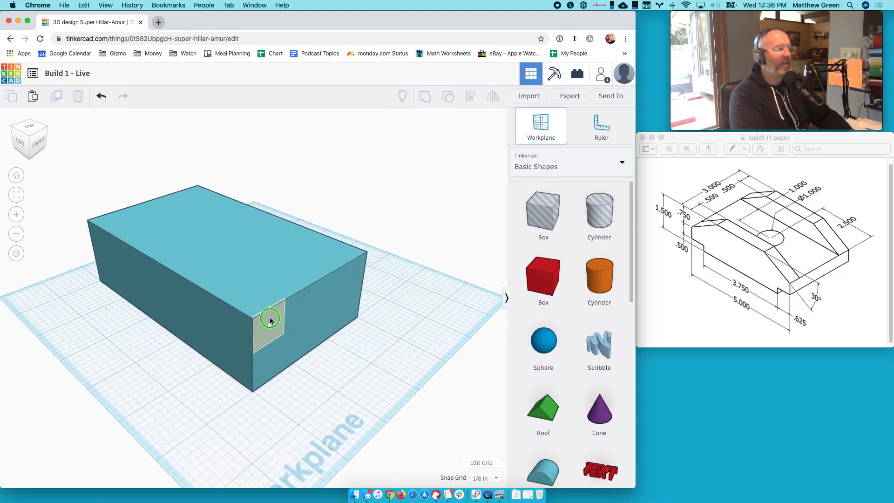
click(164, 295)
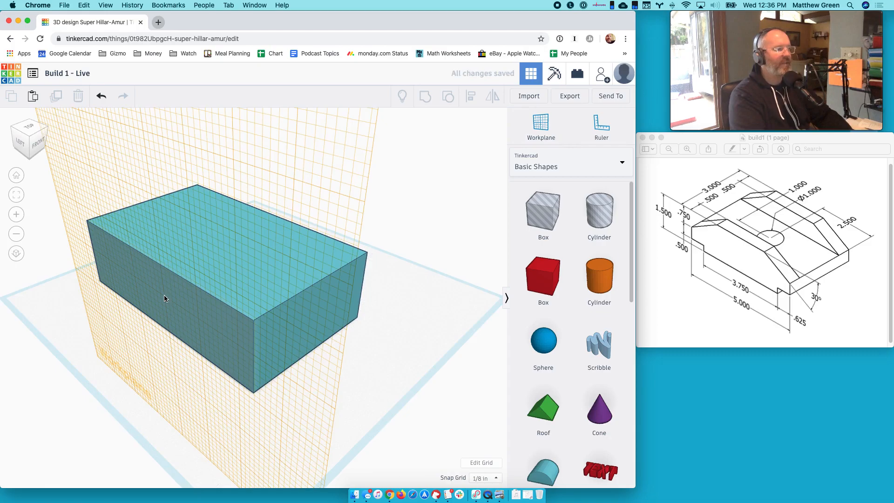
Step: In the orthographic left view, move the block 0.646 in toward the front and 0.827 in up, aligning it with the major grid lines
right_drag(409, 365, 396, 349)
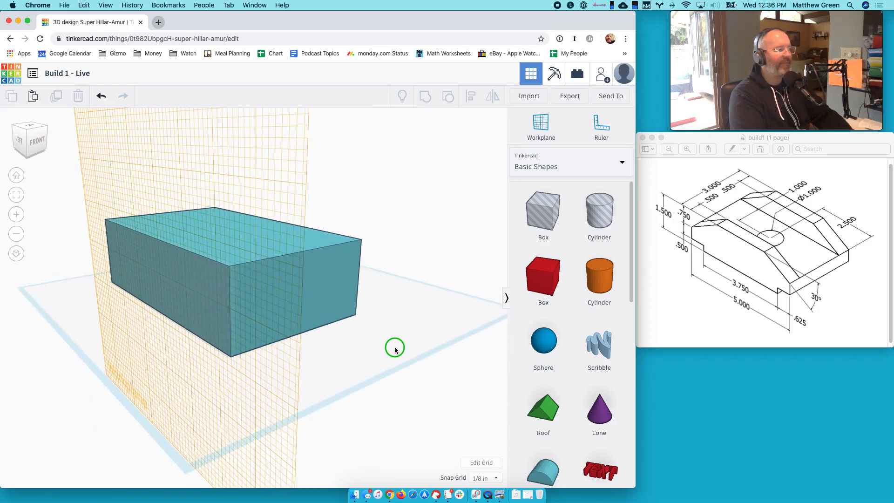
click(19, 141)
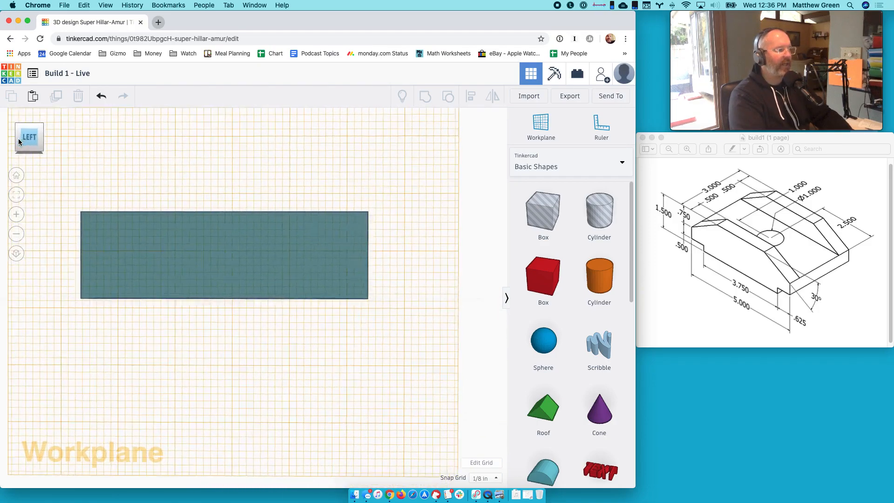
click(16, 253)
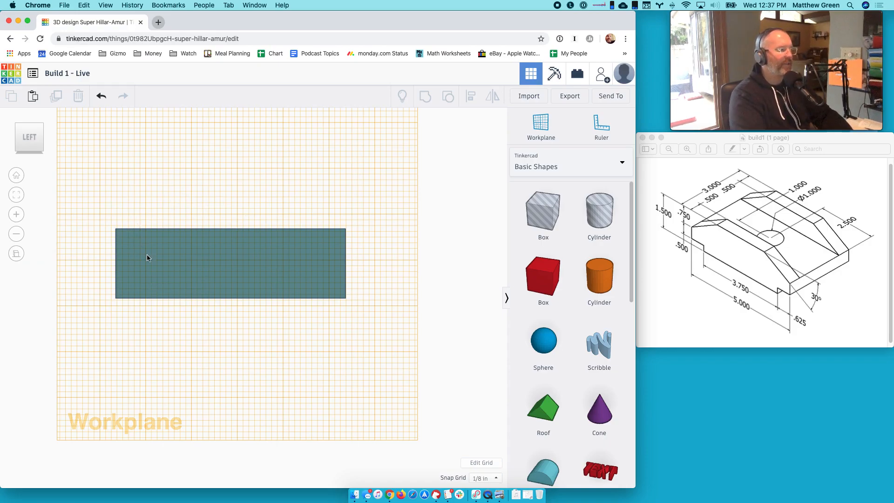
drag(148, 260, 169, 212)
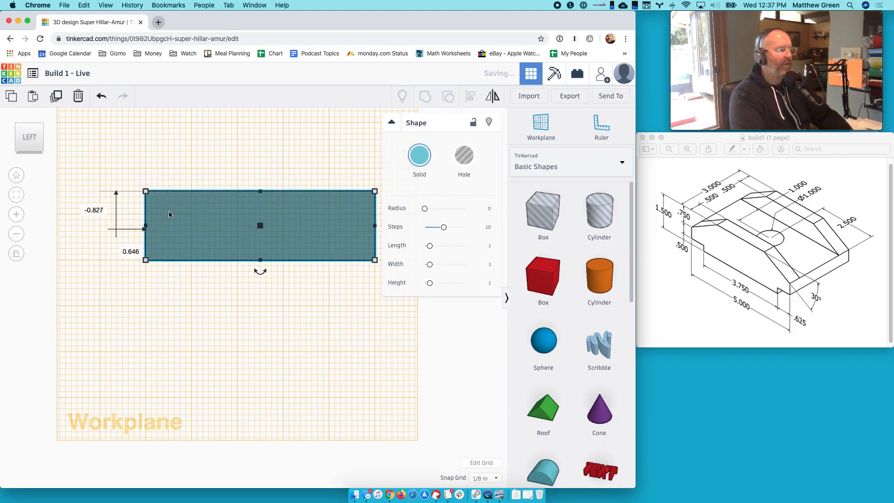
click(281, 320)
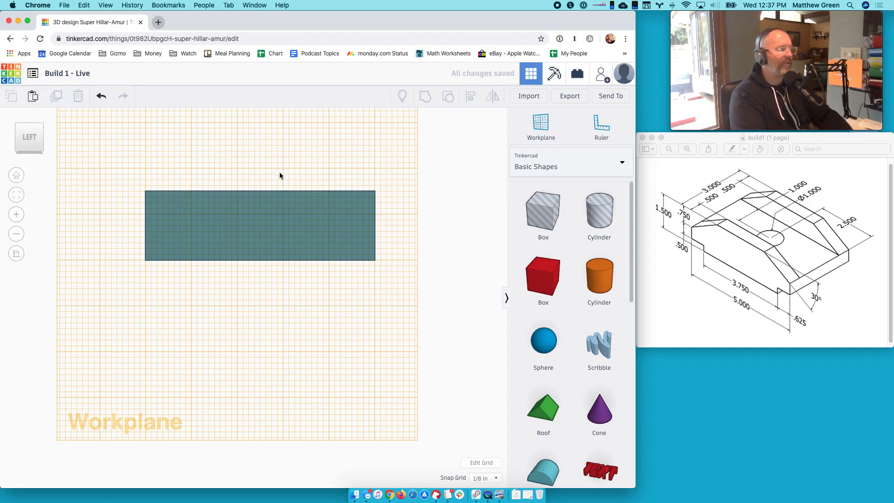
Step: Frame the block's left side face closely against the workplane grid
scroll(253, 166, up, 3)
scroll(253, 164, down, 3)
scroll(252, 166, up, 4)
middle_drag(252, 167, 253, 216)
scroll(326, 270, up, 3)
middle_drag(337, 273, 335, 270)
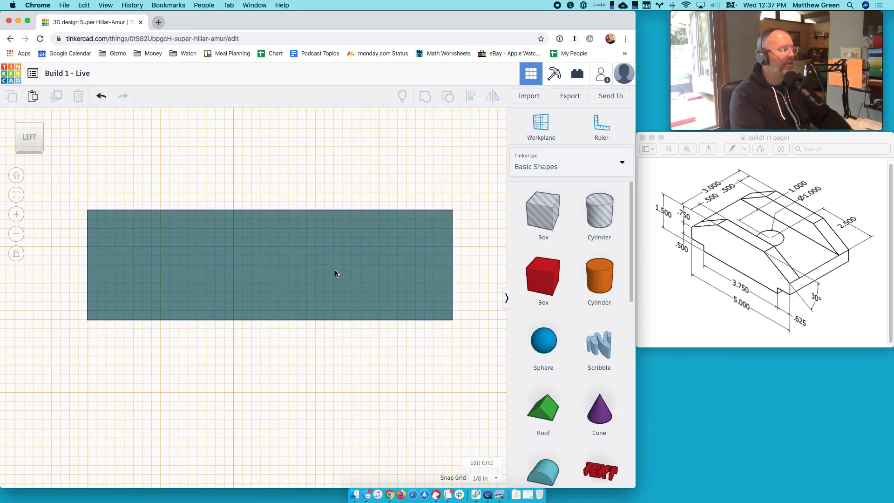
Step: Shift the block off the major grid lines in 1/8 in snap increments and bring it back into alignment
drag(170, 256, 129, 268)
click(172, 371)
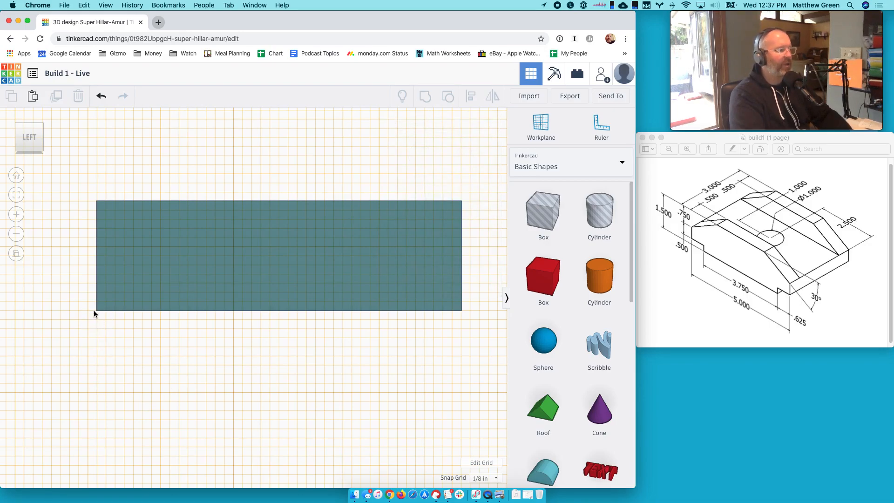
drag(123, 280, 113, 291)
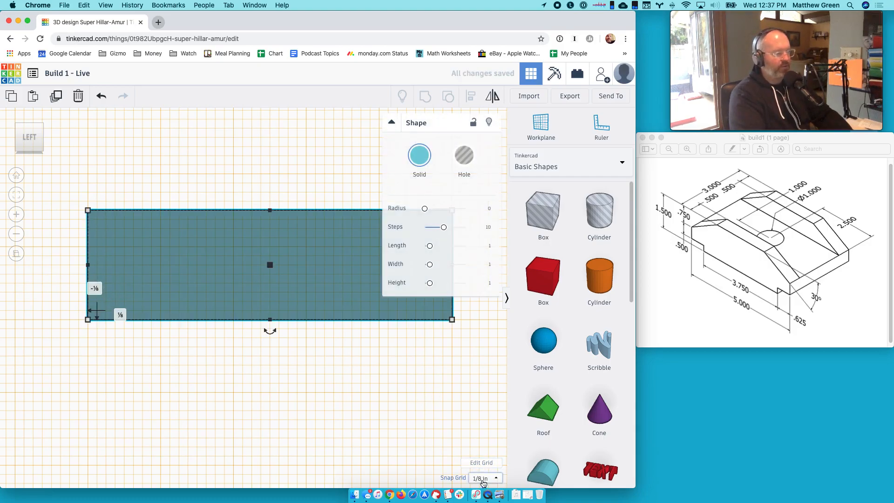
click(154, 352)
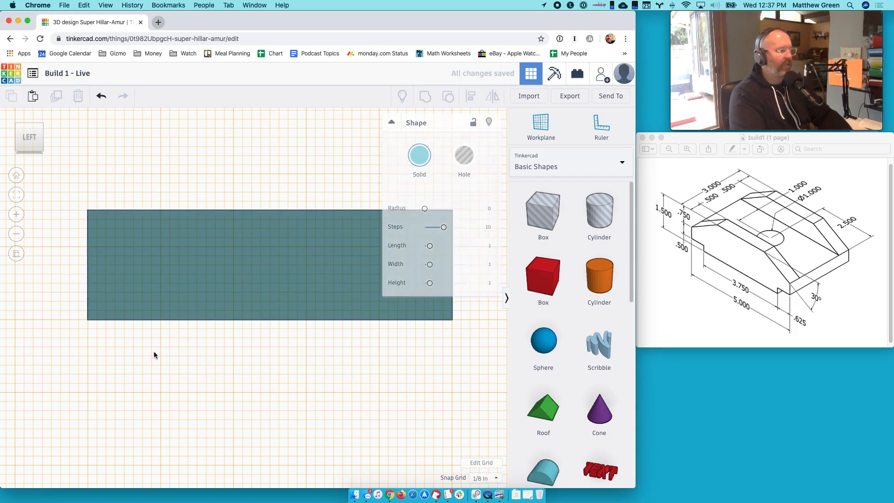
click(153, 287)
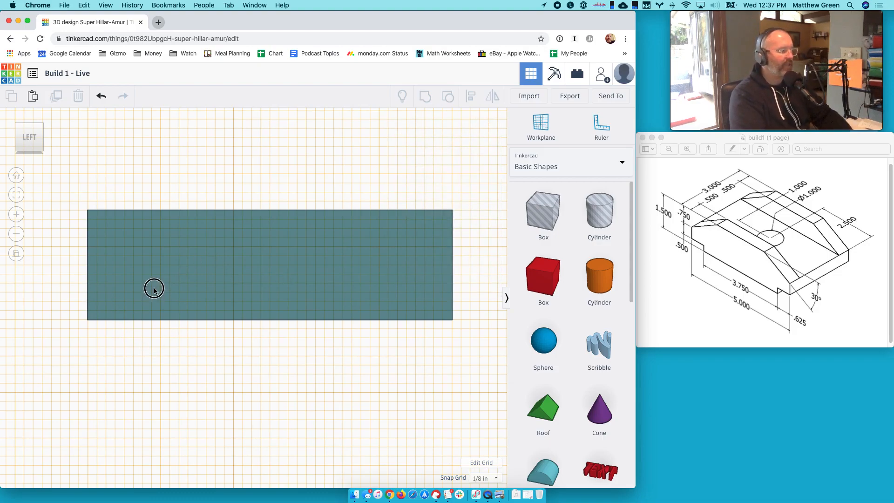
mouse_move(154, 288)
mouse_down()
mouse_move(154, 247)
mouse_move(148, 294)
mouse_up()
click(148, 294)
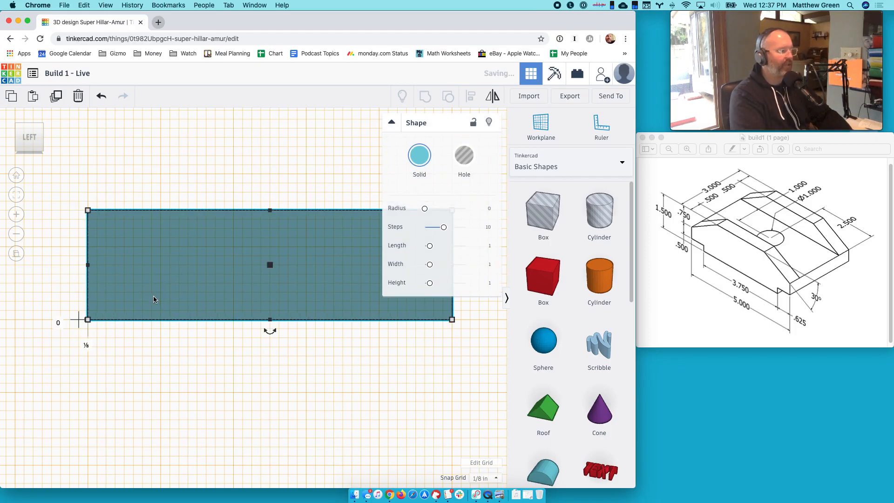
click(163, 367)
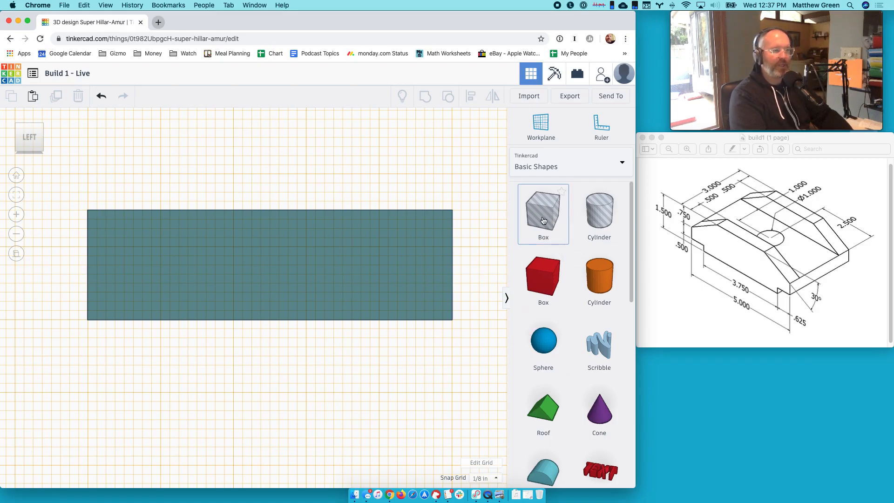
Step: Place a box hole at the lower front corner of the block's left side face and keep it set as a hole
drag(539, 221, 418, 285)
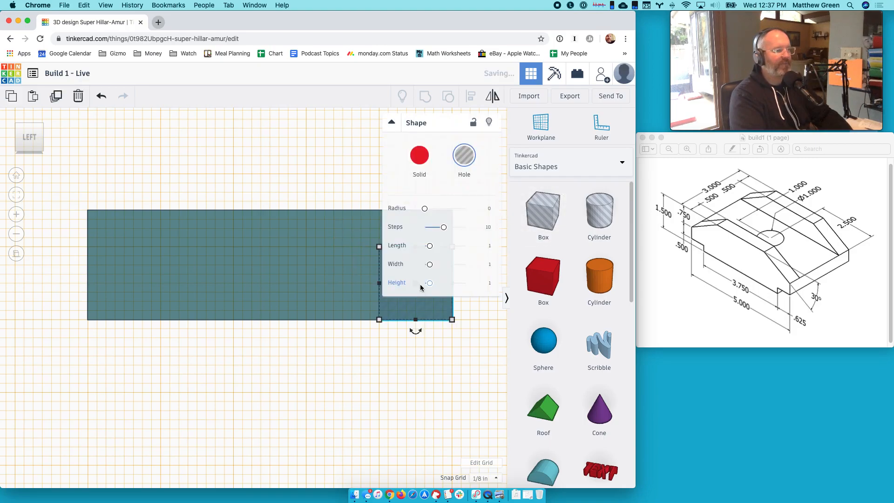
scroll(355, 361, down, 1)
scroll(356, 361, down, 4)
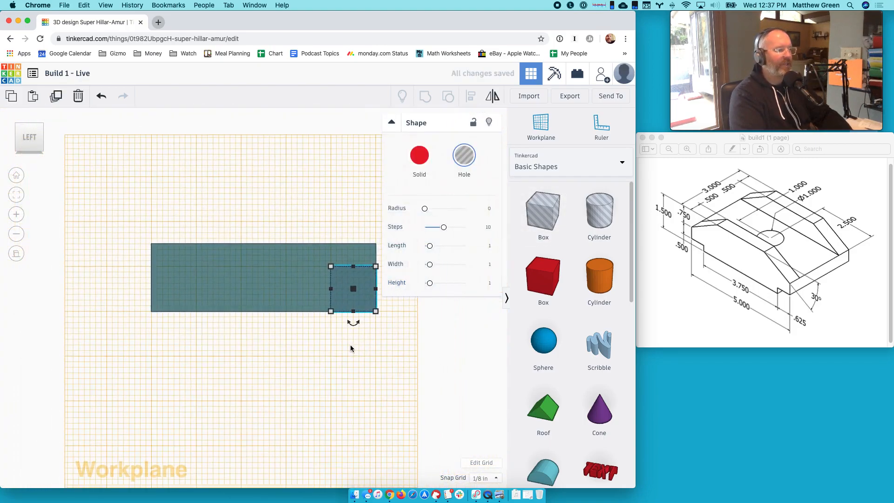
scroll(301, 272, down, 5)
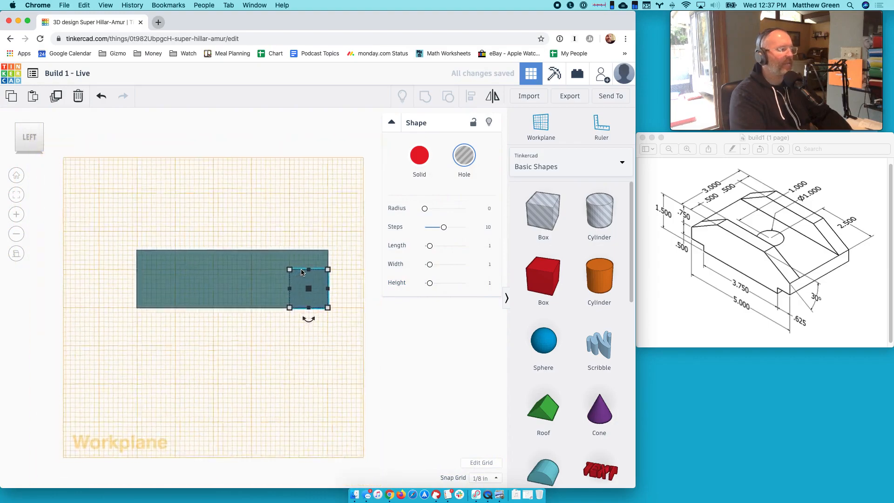
scroll(301, 272, up, 8)
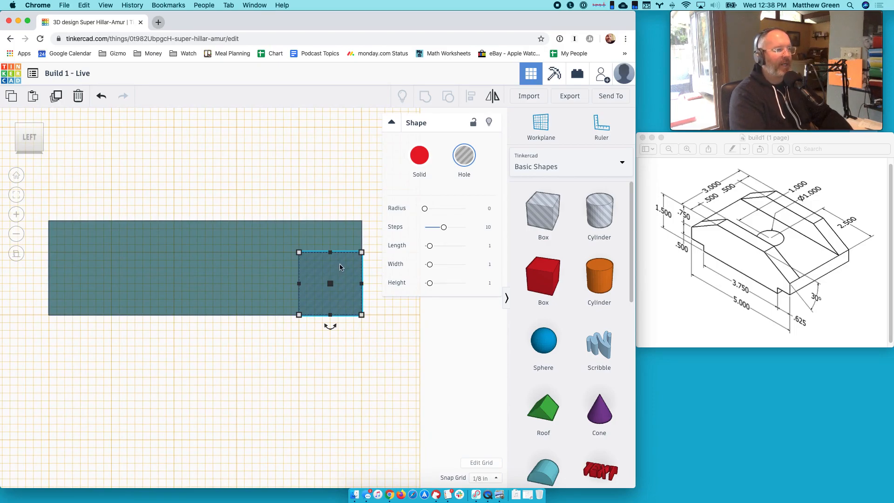
click(421, 160)
click(463, 156)
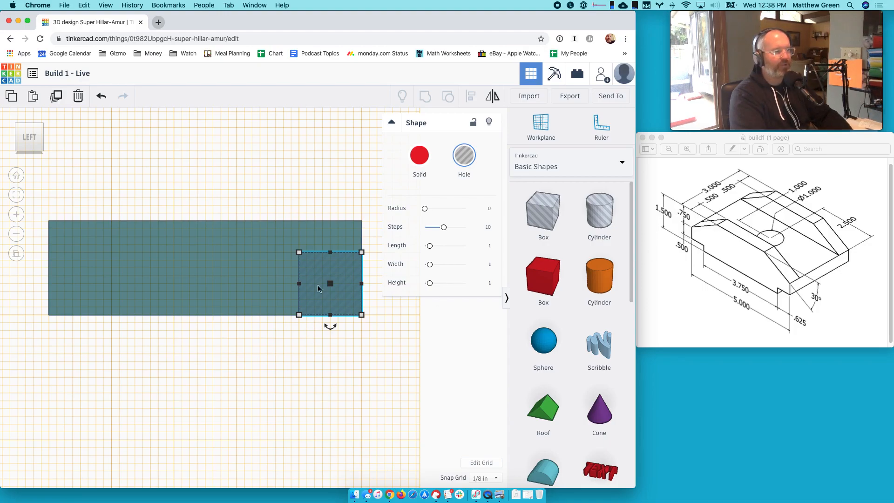
drag(331, 253, 327, 305)
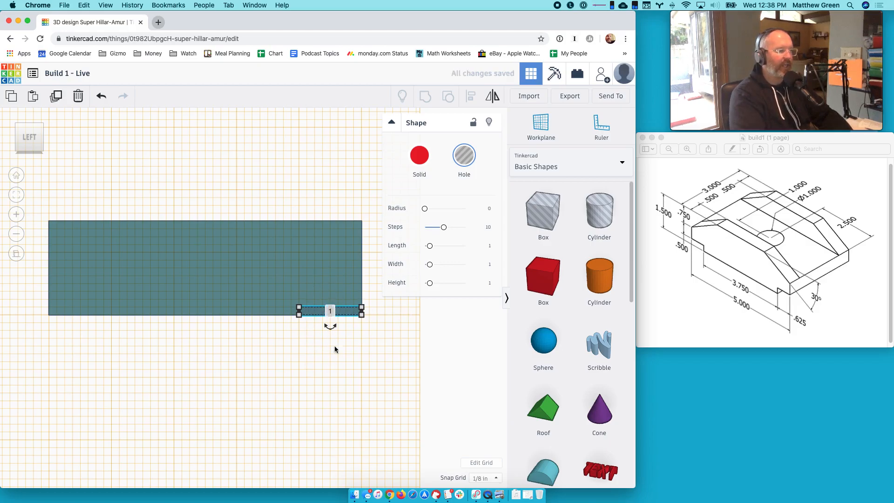
scroll(362, 311, down, 2)
scroll(361, 309, up, 2)
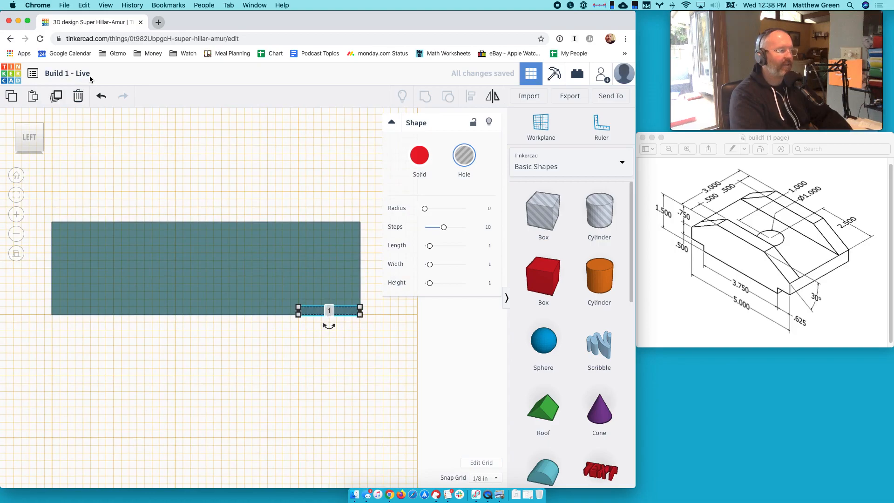
click(101, 96)
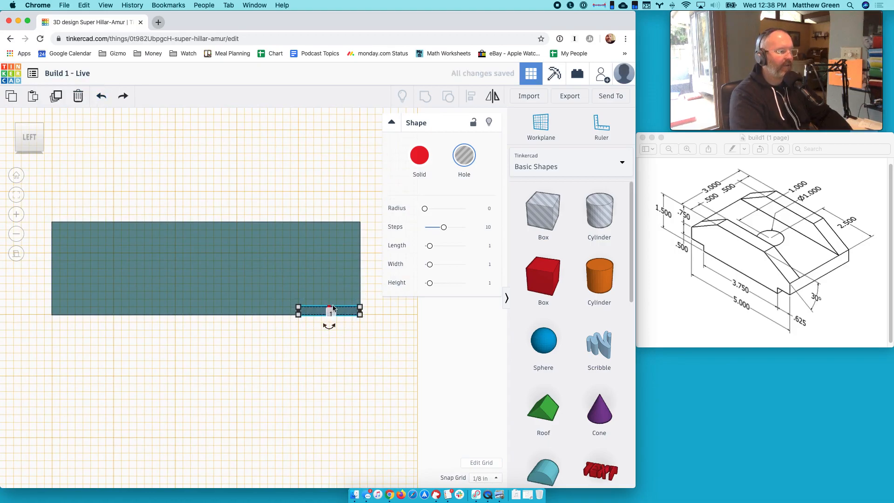
click(101, 96)
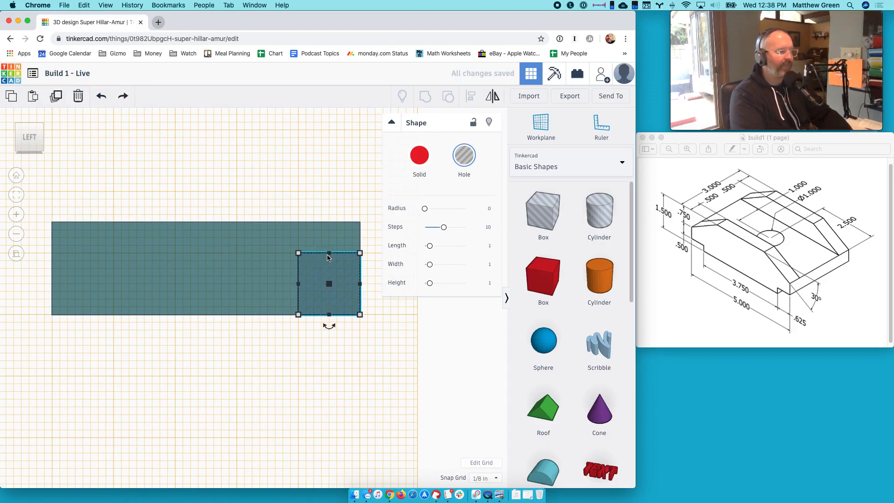
Step: Set the box hole's height on the side face to 0.25 in, keeping its lower edge on the block's bottom edge
drag(328, 254, 328, 284)
click(406, 300)
text(.25)
key(Return)
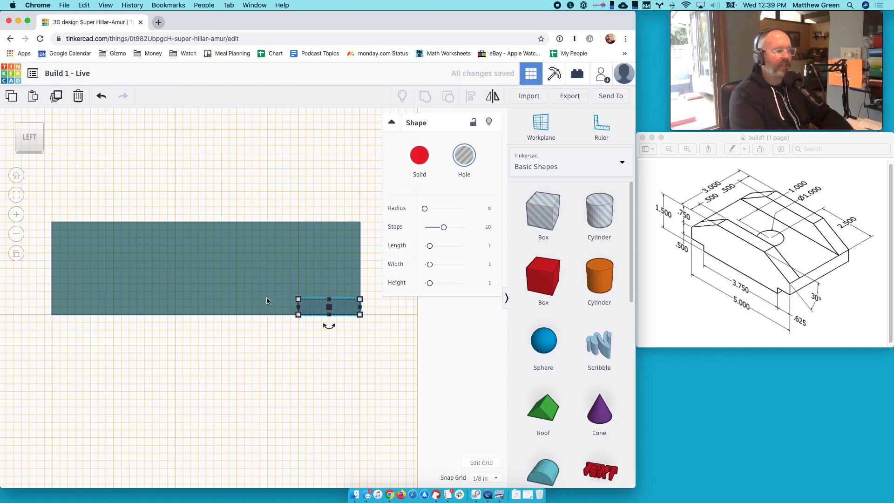
Step: Shorten the box hole to 0.625 in along the block's bottom edge, keeping its front end fixed, and deselect it
drag(298, 307, 322, 308)
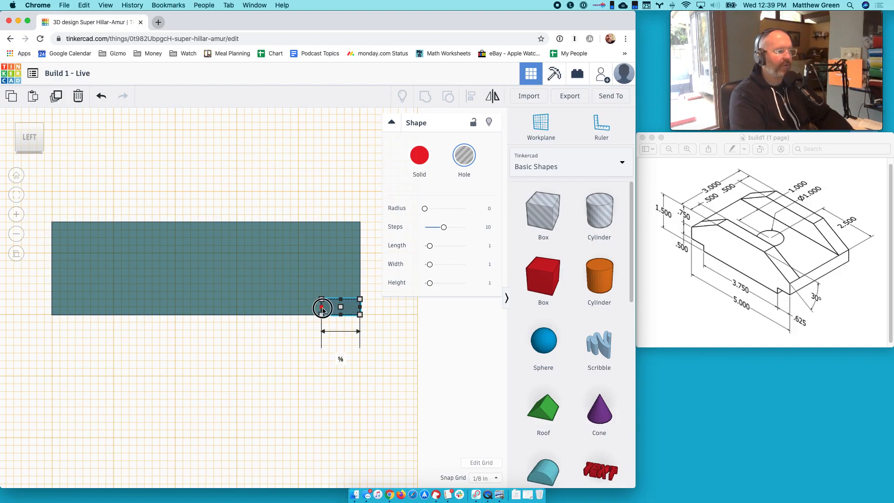
click(340, 358)
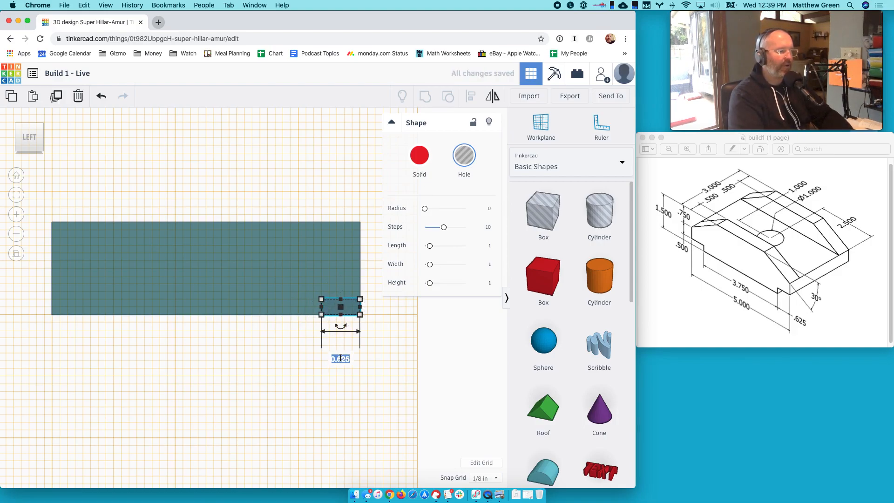
click(331, 363)
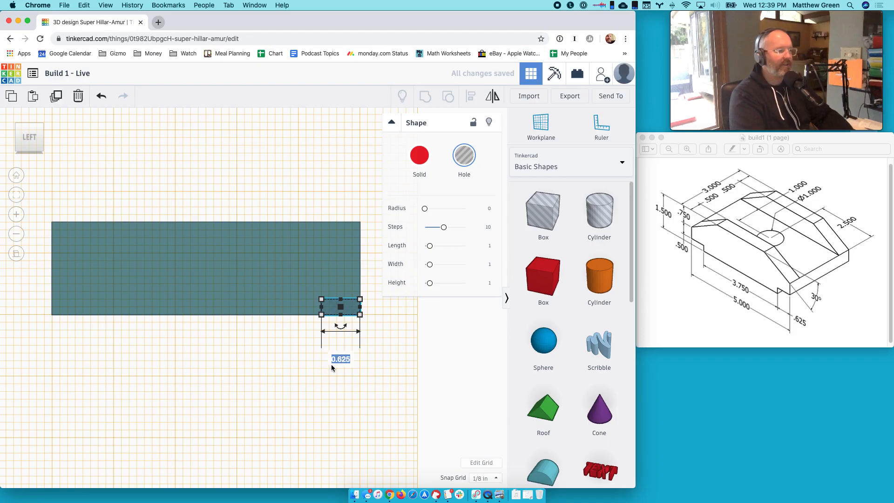
click(317, 381)
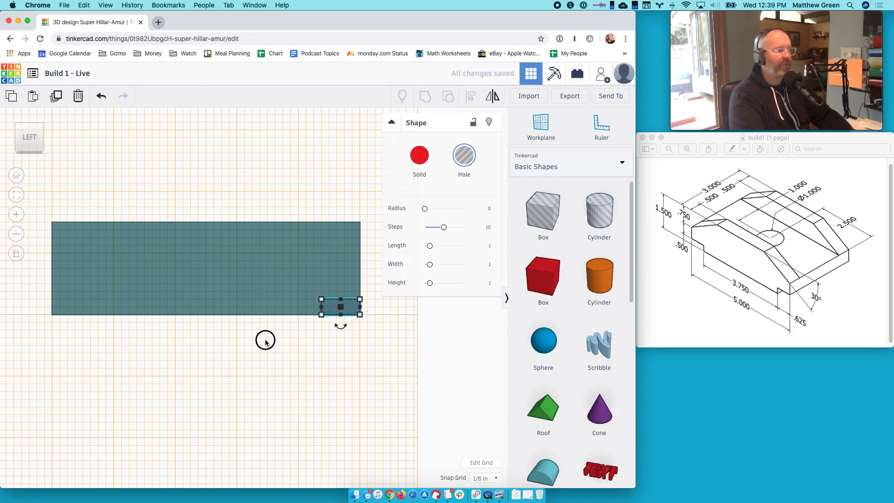
click(264, 339)
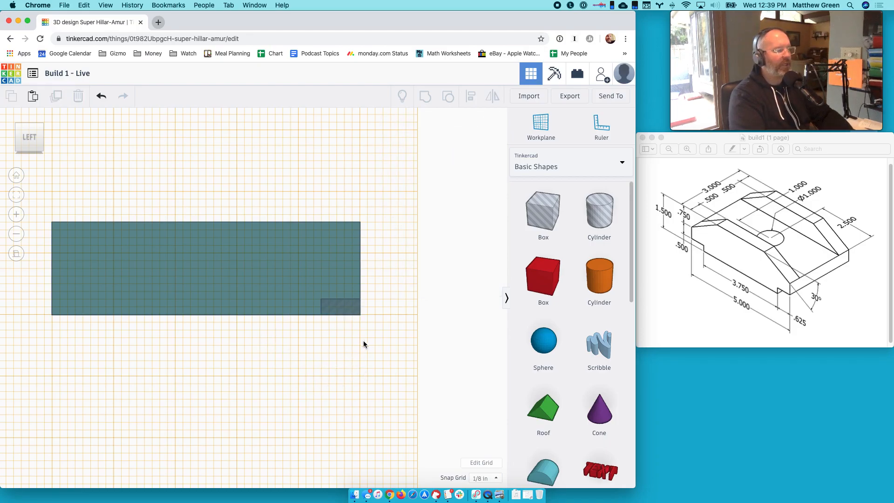
Step: Reset the workplane to the default ground plane beneath the block
right_drag(398, 329, 270, 360)
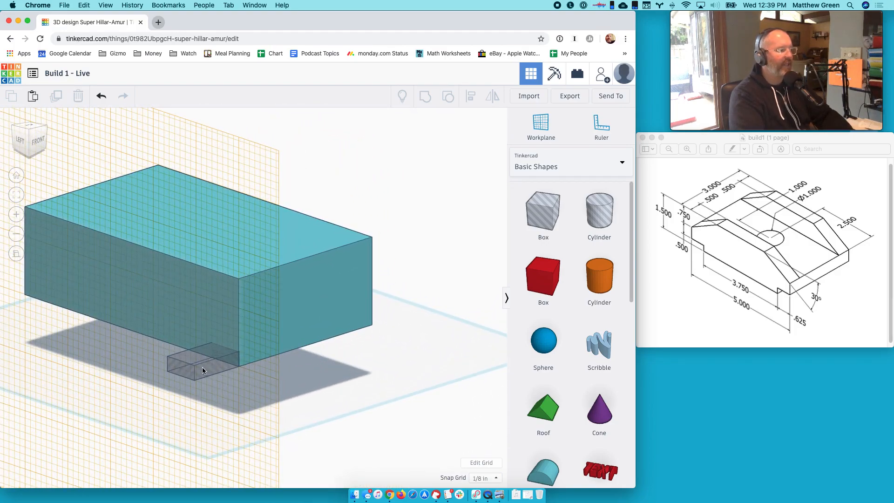
key(w)
click(378, 376)
right_drag(196, 370, 245, 306)
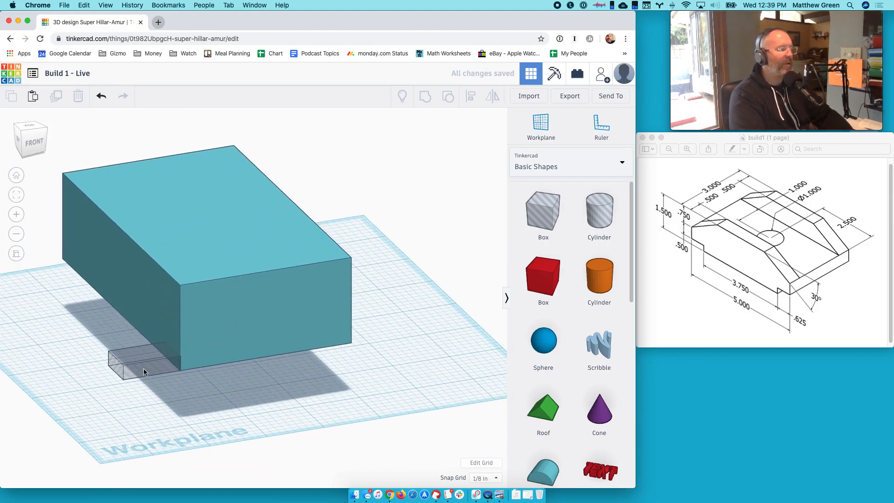
click(29, 126)
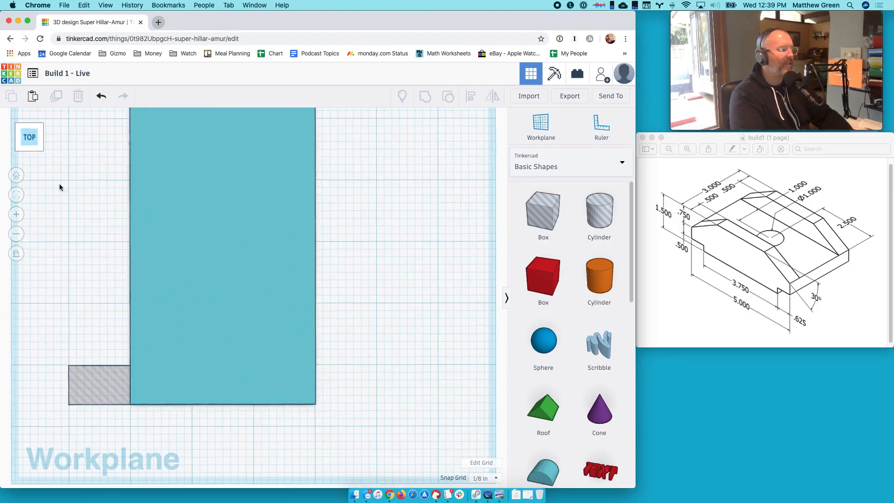
click(85, 384)
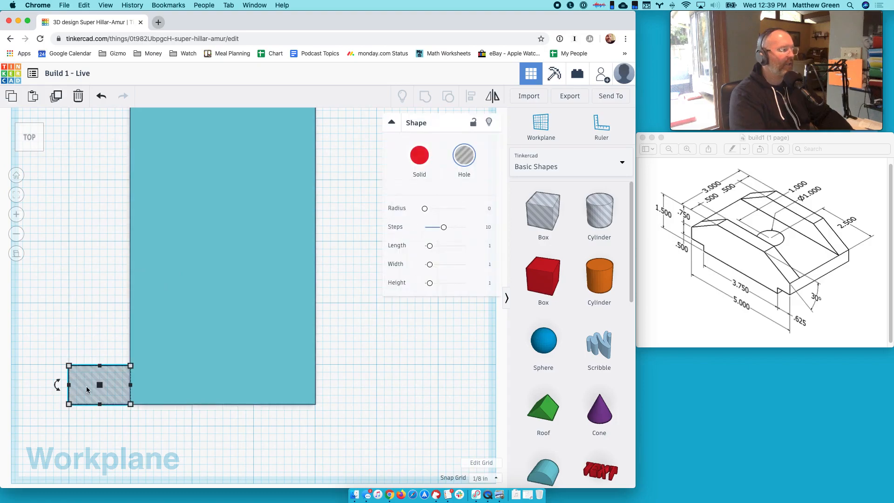
right_drag(180, 415, 129, 414)
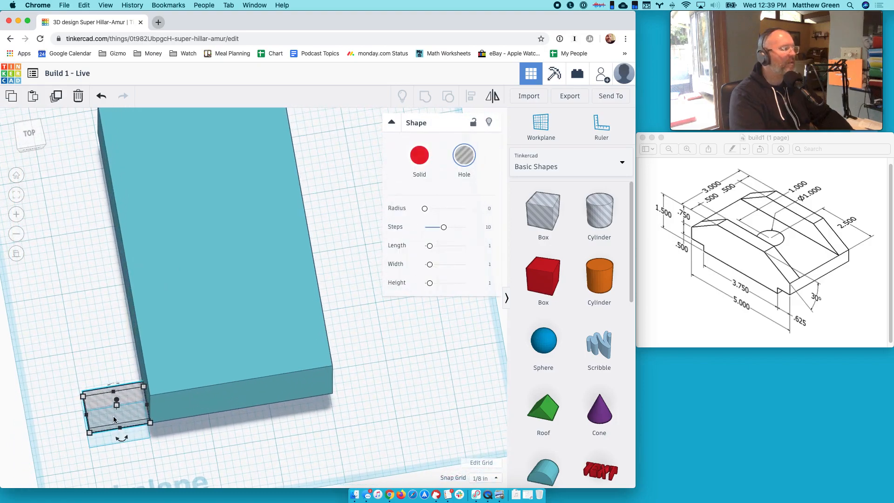
click(208, 439)
click(132, 411)
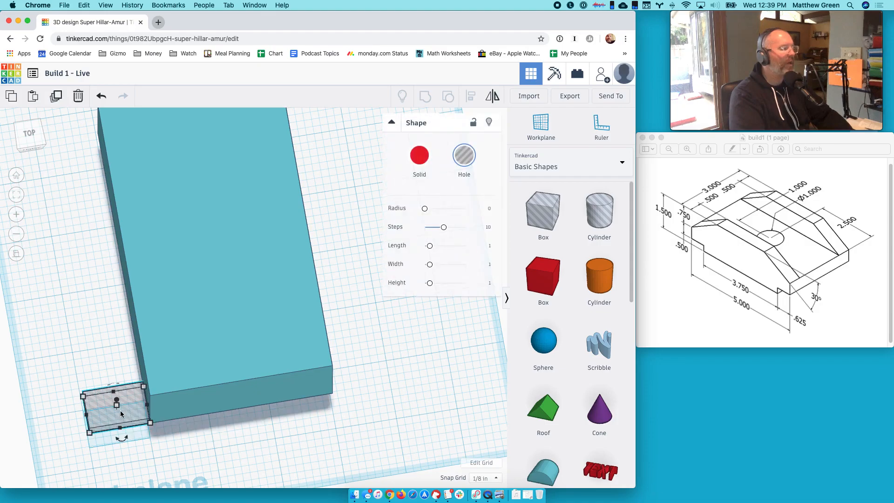
drag(98, 411, 110, 410)
key(super+z)
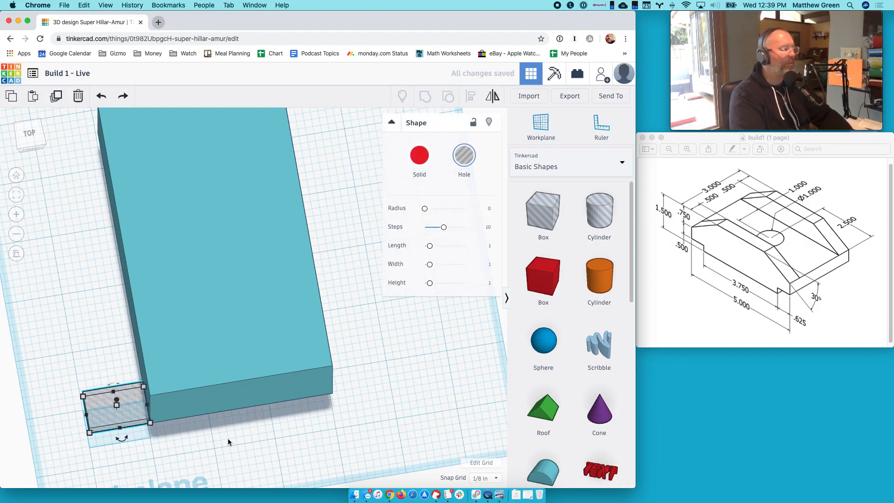
Step: Move the box hole partway into the block's left side, set back from the front face
right_drag(185, 436, 253, 363)
drag(215, 347, 259, 344)
right_drag(259, 343, 296, 381)
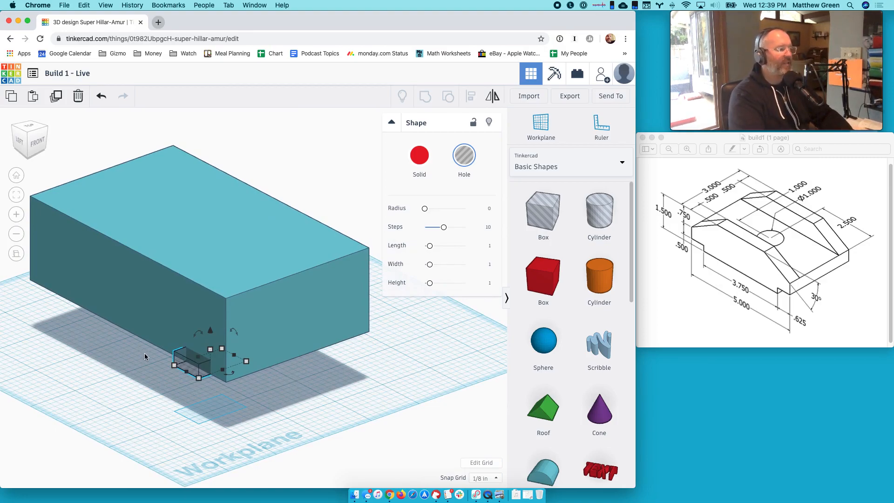
click(112, 323)
click(112, 323)
click(130, 389)
click(182, 366)
click(128, 401)
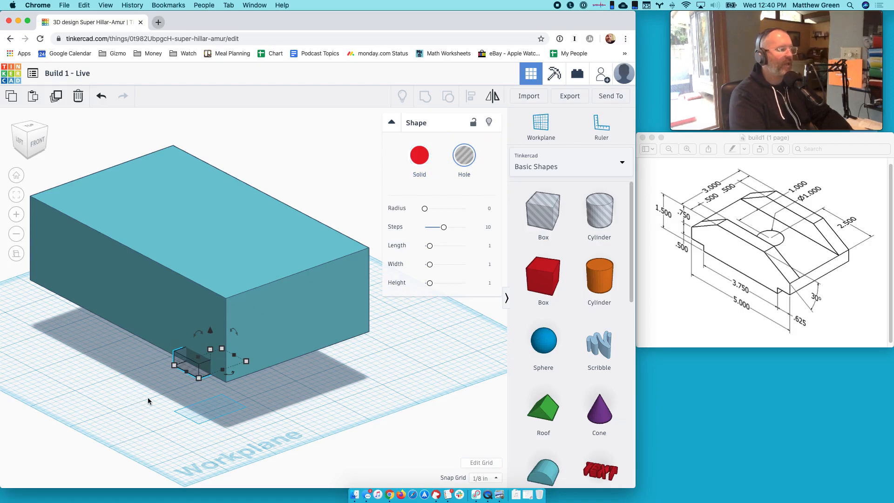
click(367, 392)
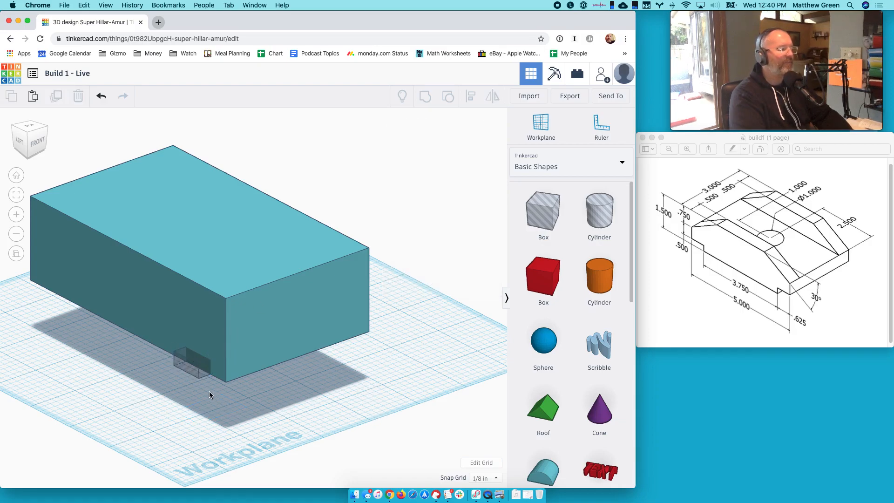
Step: Group the box hole with the block to cut a notch in the lower left side, and inspect the cut
click(198, 373)
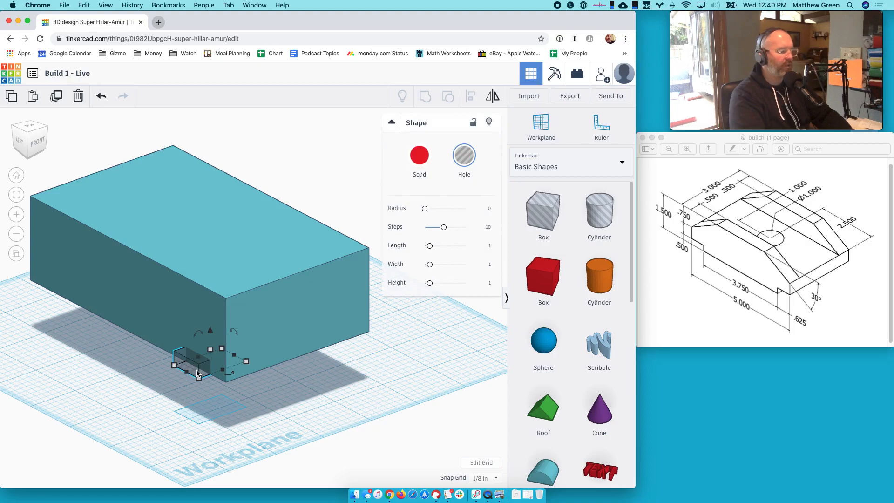
shift+click(136, 290)
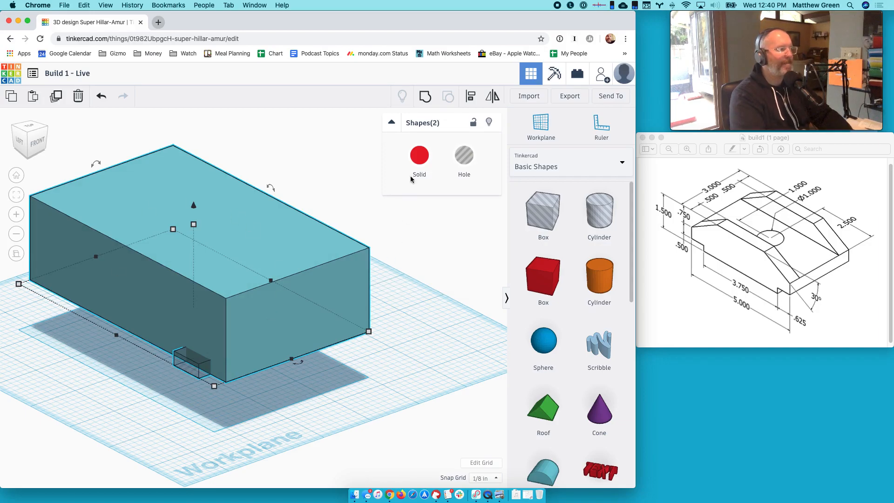
click(425, 98)
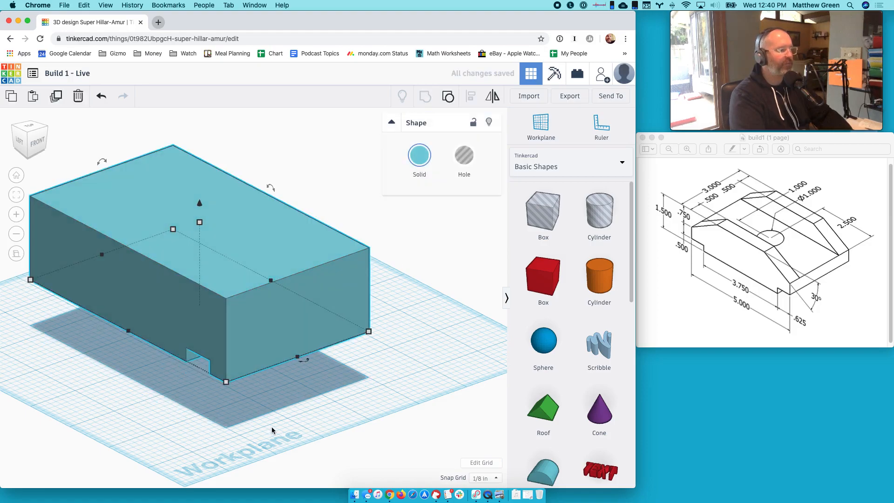
click(250, 407)
right_drag(250, 407, 311, 332)
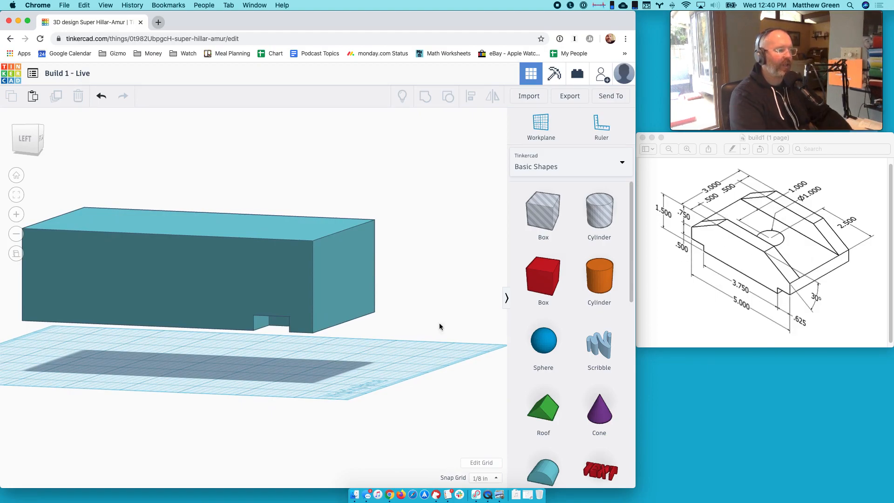
Step: Undo the notch grouping and the box hole's move, returning to the shortened hole flush with the block's lower front corner
right_drag(345, 326, 242, 341)
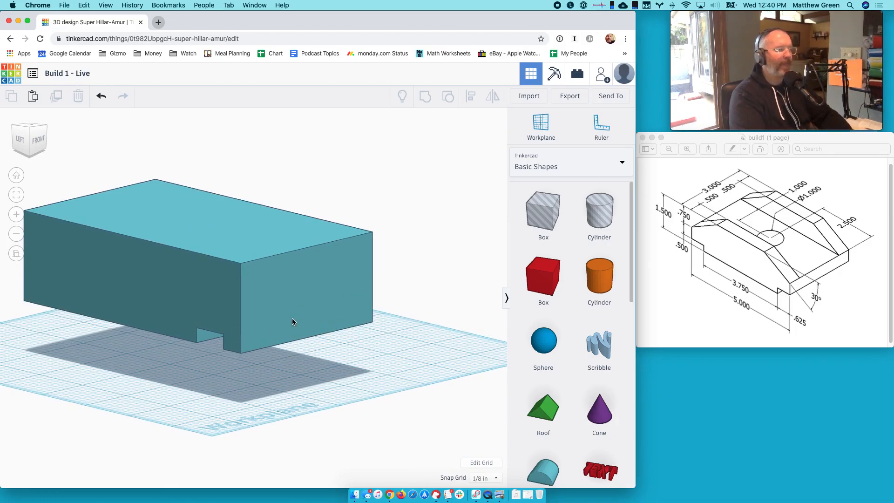
click(102, 96)
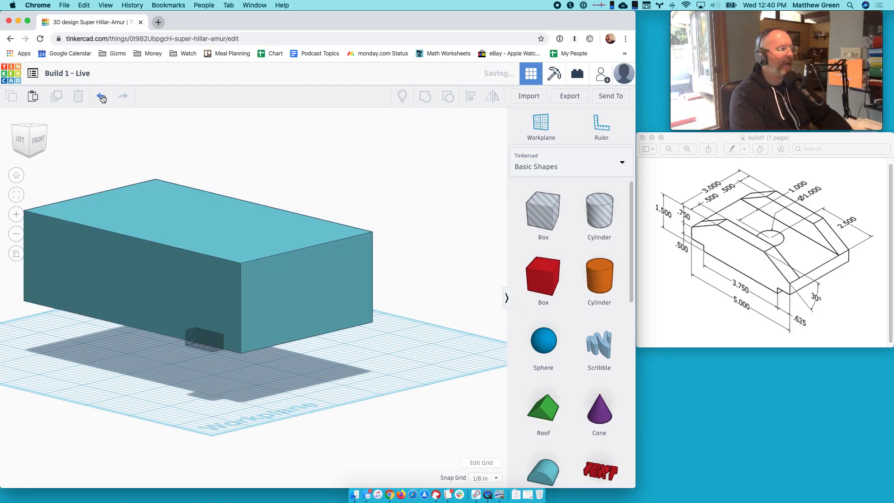
click(102, 96)
click(102, 96)
click(101, 96)
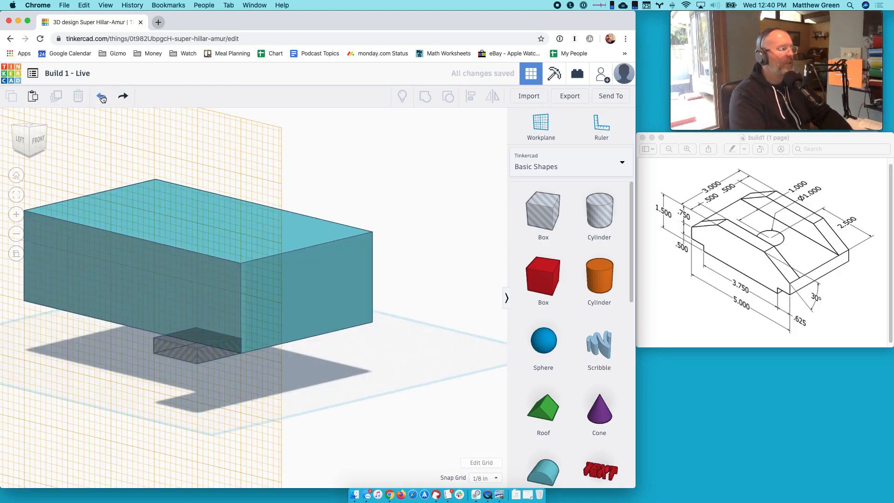
click(123, 96)
Step: Check the box hole's fit at the block's lower front corner from the left, and reset the workplane to the ground plane
click(20, 139)
click(335, 311)
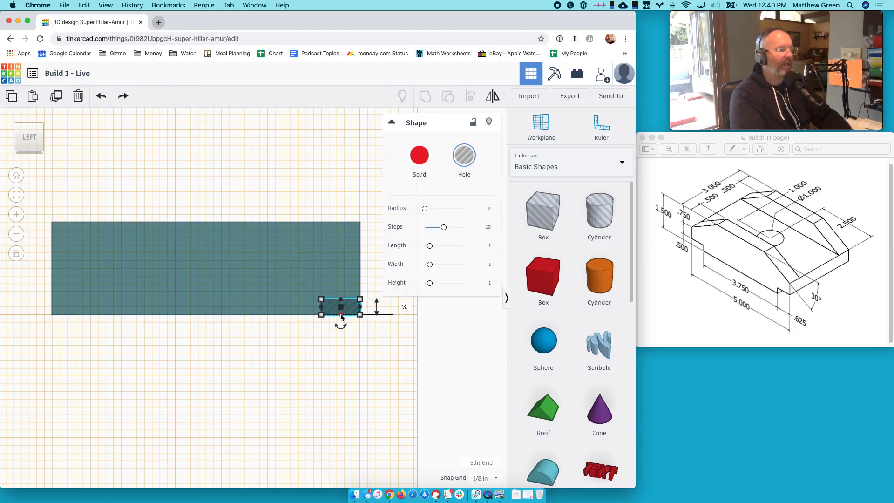
click(351, 378)
right_drag(390, 306, 319, 323)
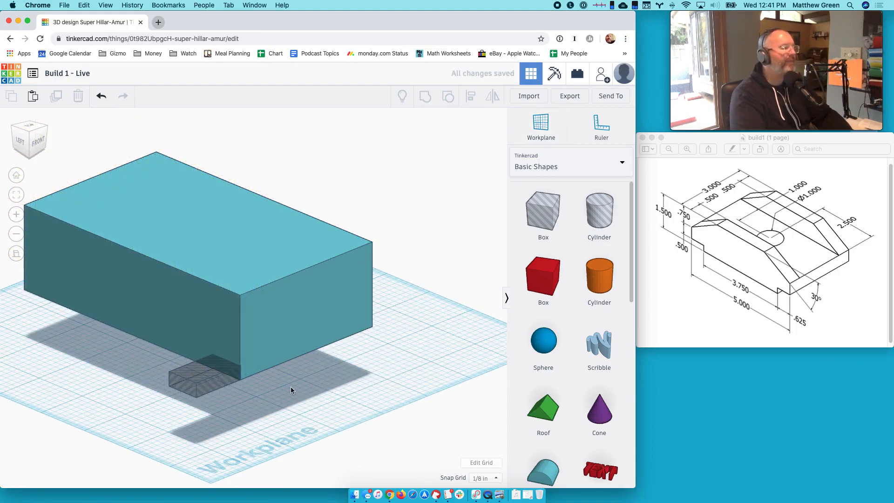
Step: Switch to a flat orthographic view and check from above how the box hole lines up with the block's front edge
drag(29, 125, 29, 129)
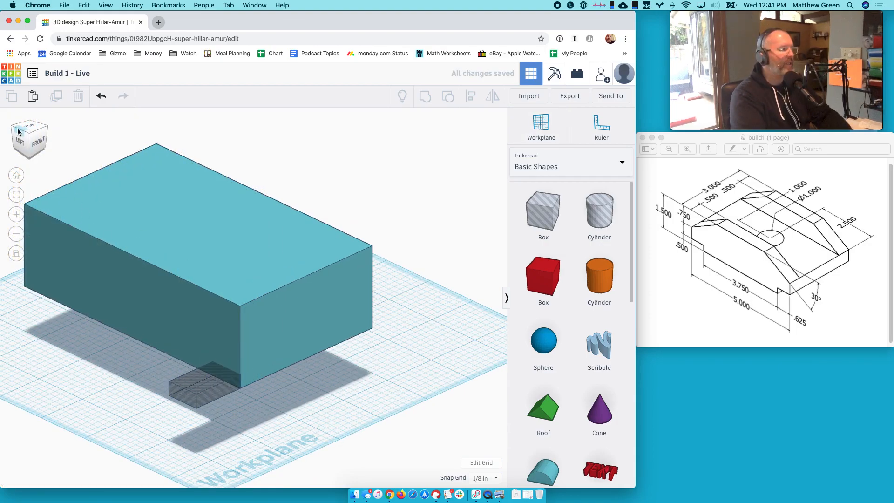
click(31, 130)
click(16, 254)
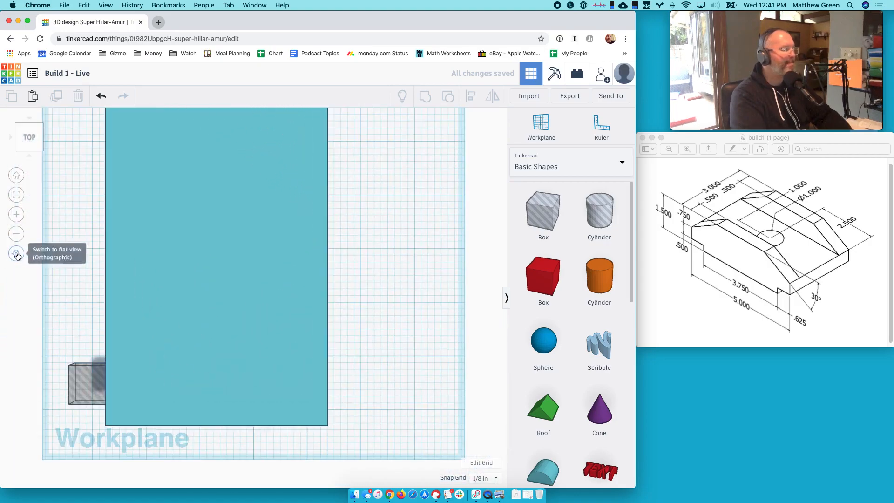
click(16, 259)
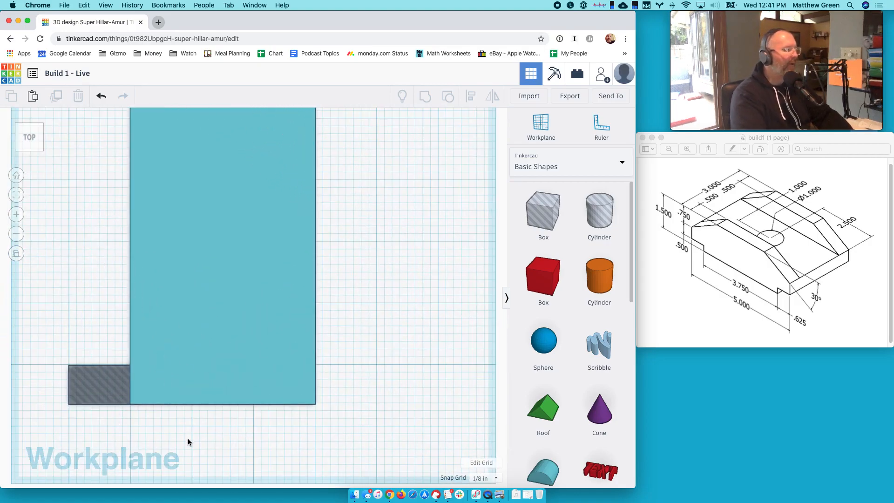
click(170, 384)
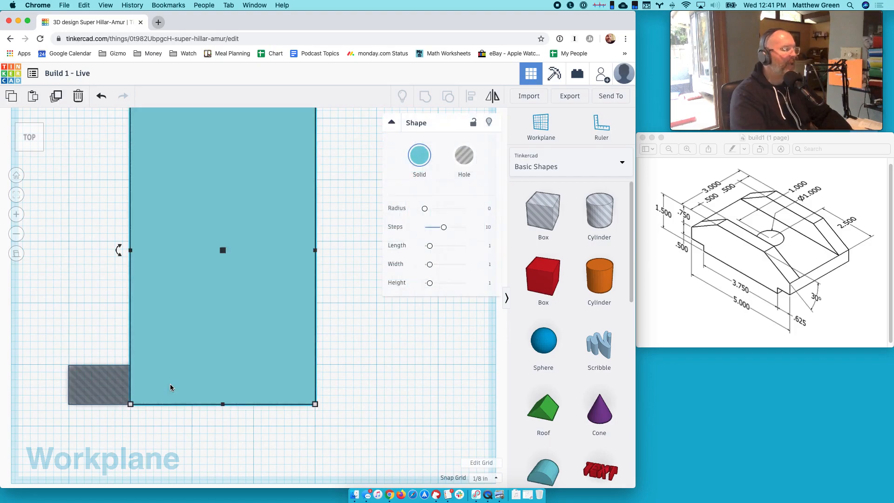
shift+click(94, 387)
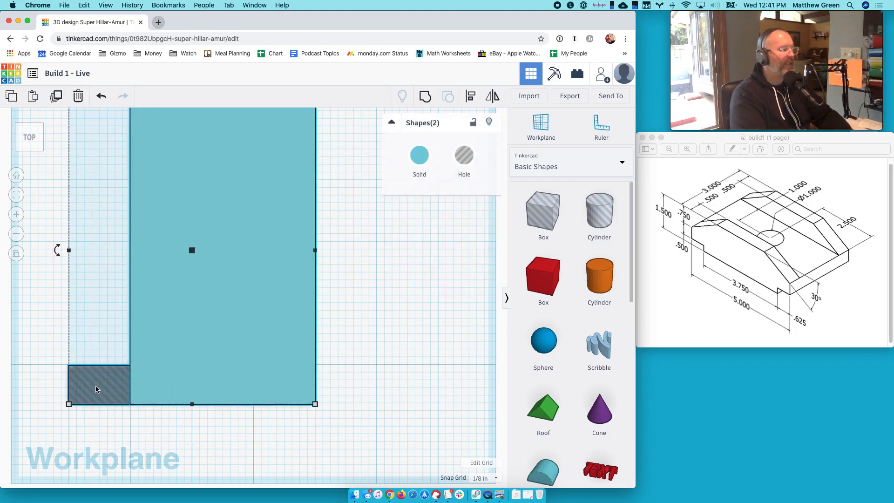
drag(94, 387, 221, 350)
click(243, 400)
Step: Try to widen the box hole to 4⅝ in across the block by its corner, and undo that resize
right_drag(284, 389, 307, 329)
click(227, 339)
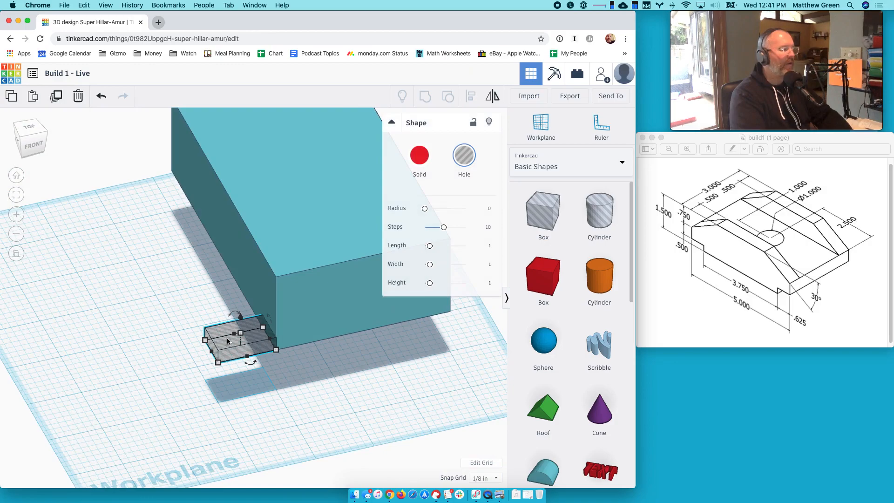
right_drag(314, 382, 234, 311)
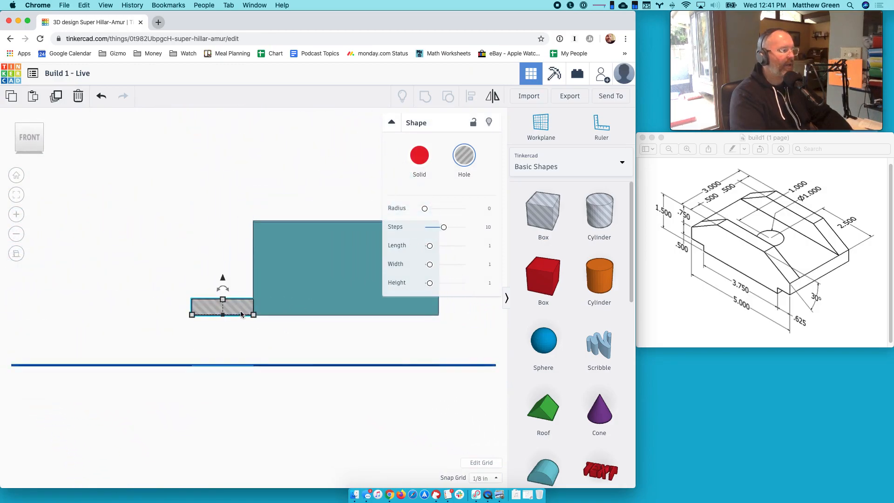
drag(254, 315, 476, 317)
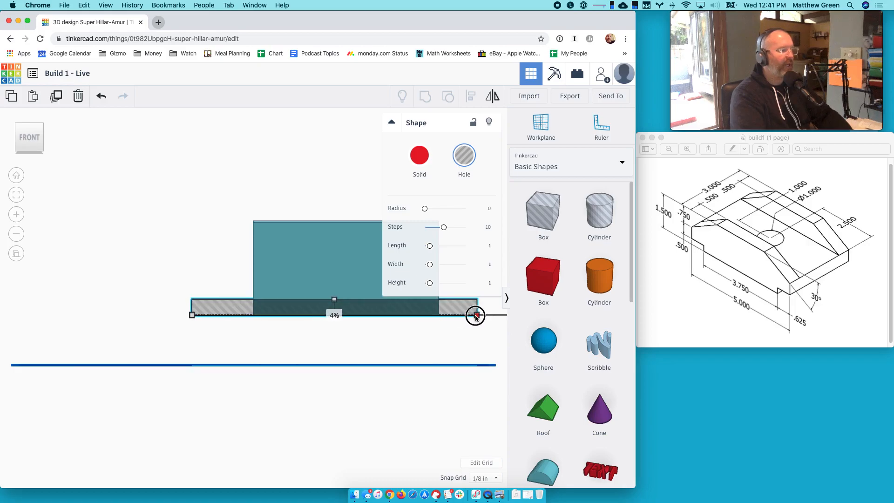
right_drag(405, 333, 328, 338)
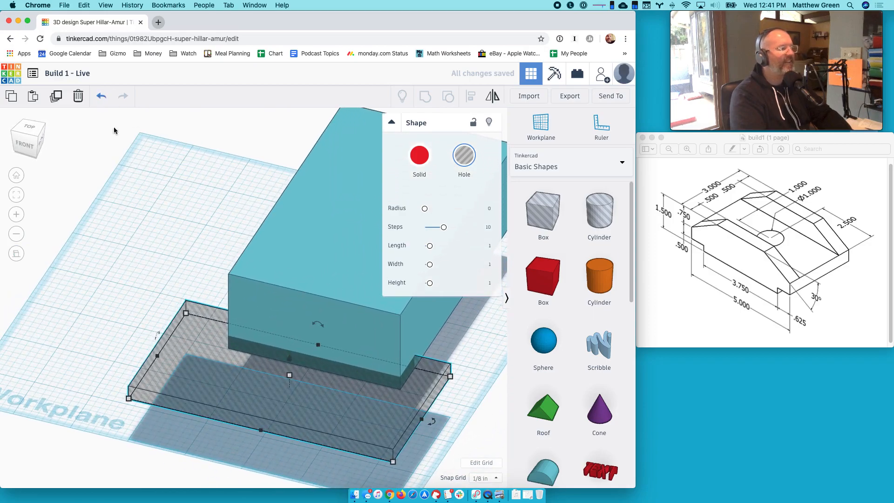
click(102, 99)
Step: Stretch only the box hole's width across the block's front so it extends past the far side
drag(237, 341, 459, 382)
right_drag(327, 440, 442, 426)
Step: Group the widened box hole with the block as a trial cut, and undo the grouping
shift+click(282, 242)
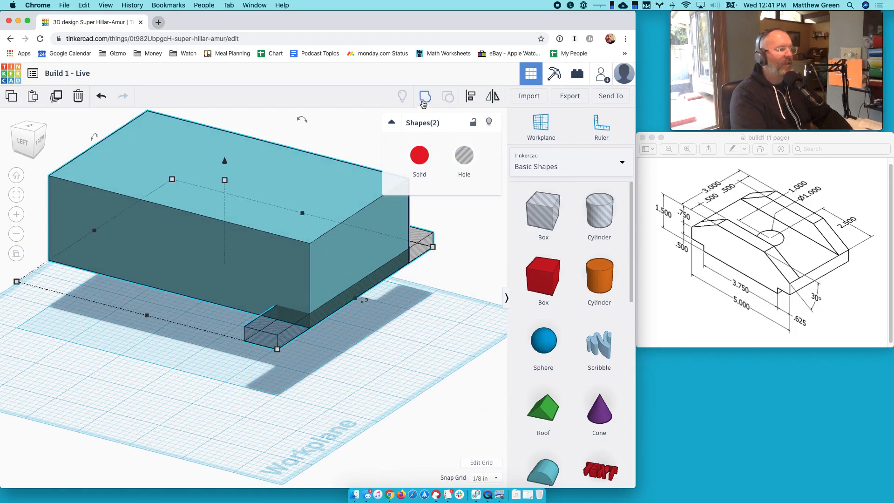
click(420, 156)
click(365, 366)
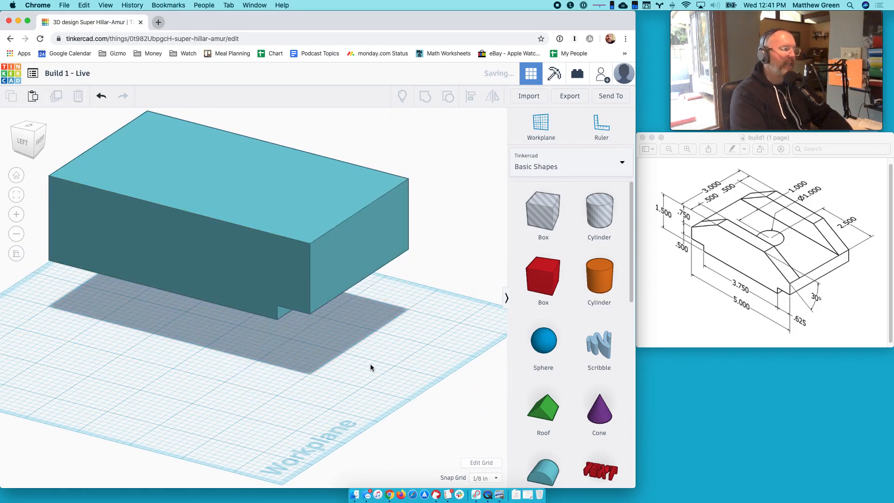
click(101, 96)
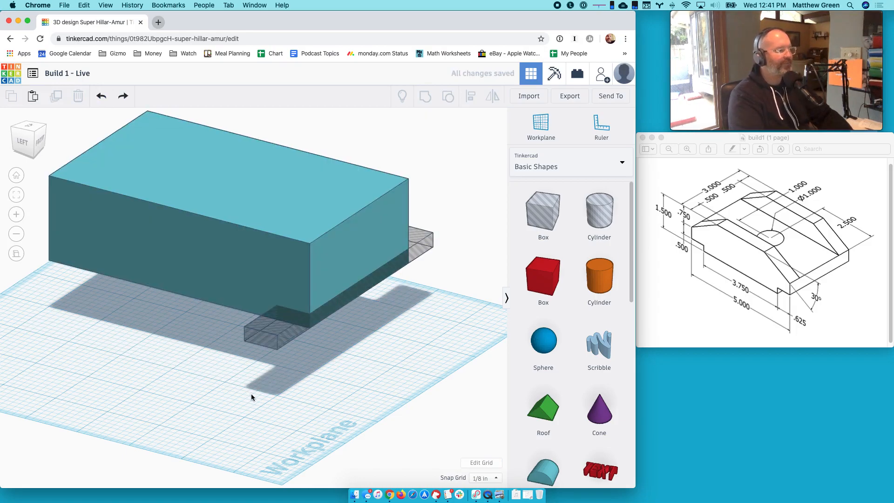
Step: Group the widened box hole with the block to cut the notch along the full lower front edge, and inspect it
mouse_move(131, 342)
right_down()
mouse_move(176, 339)
mouse_move(134, 339)
right_up()
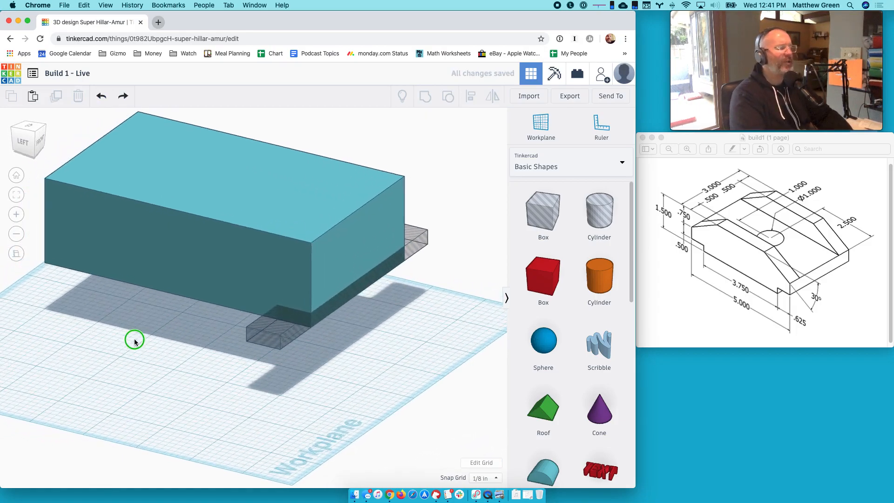
click(415, 241)
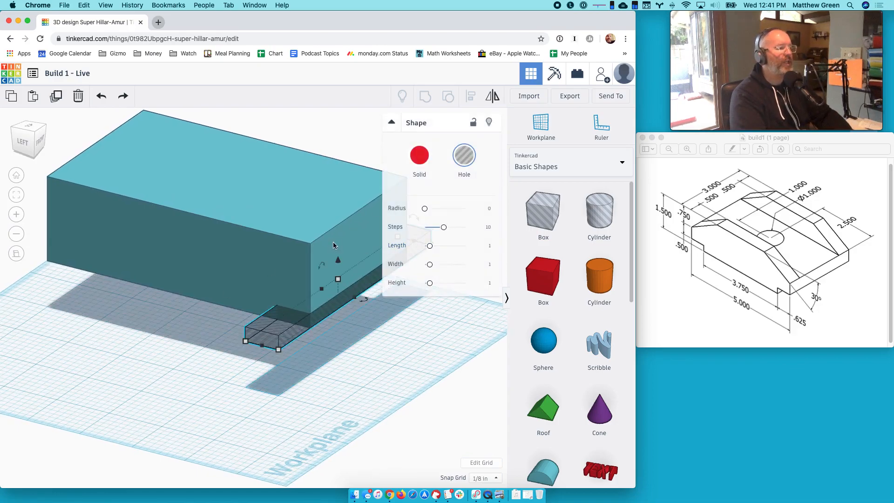
shift+click(334, 235)
key(ctrl+g)
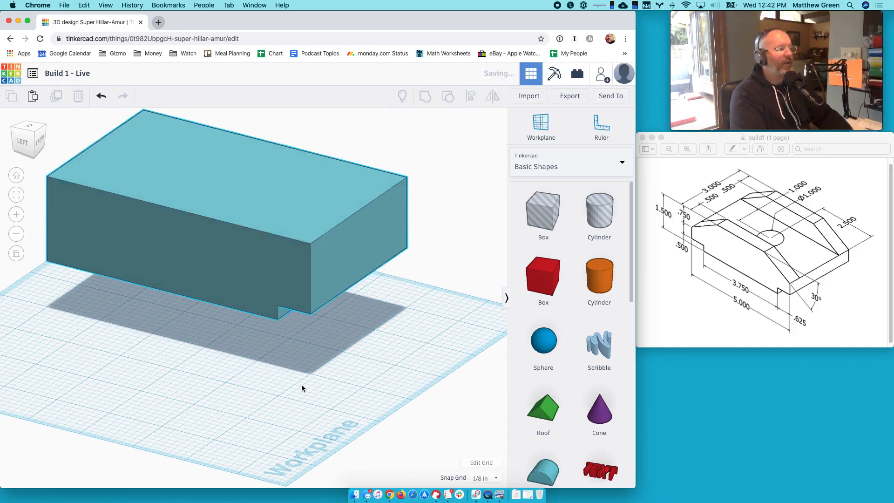
click(227, 375)
right_drag(214, 328, 179, 306)
right_drag(318, 373, 143, 256)
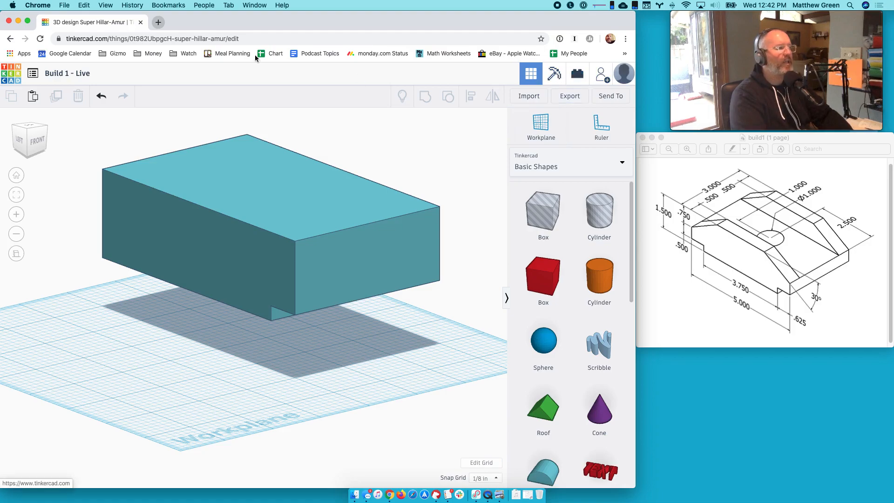
Step: Search the web for Tinkercad keyboard shortcuts in a new tab and read the shortcut list on the Tinkercad Blog
key(super+t)
text(tinkercad )
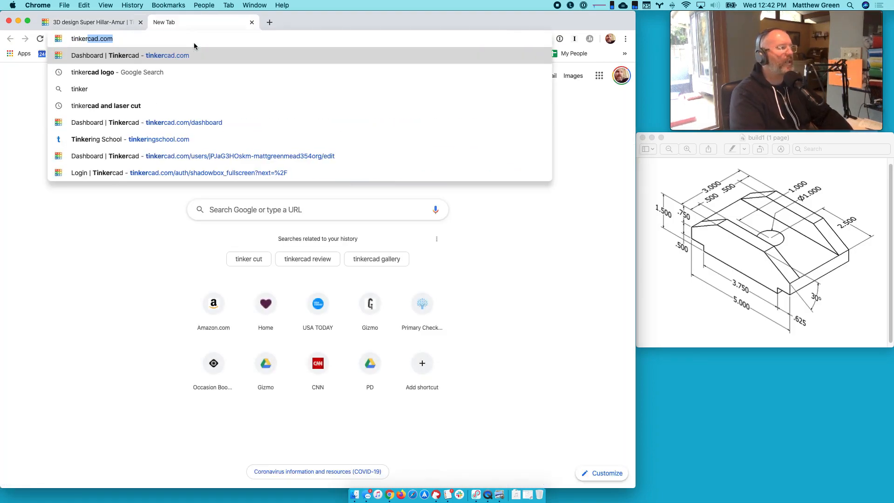
text(keyboa)
key(Return)
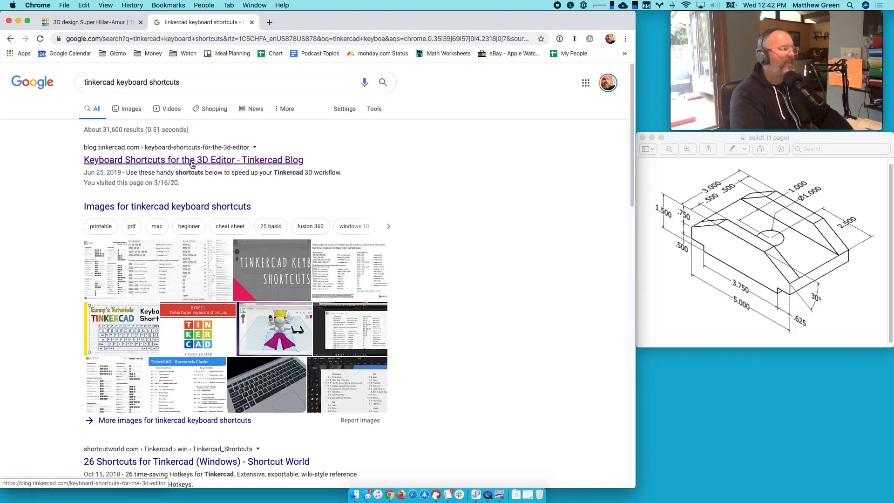
click(163, 161)
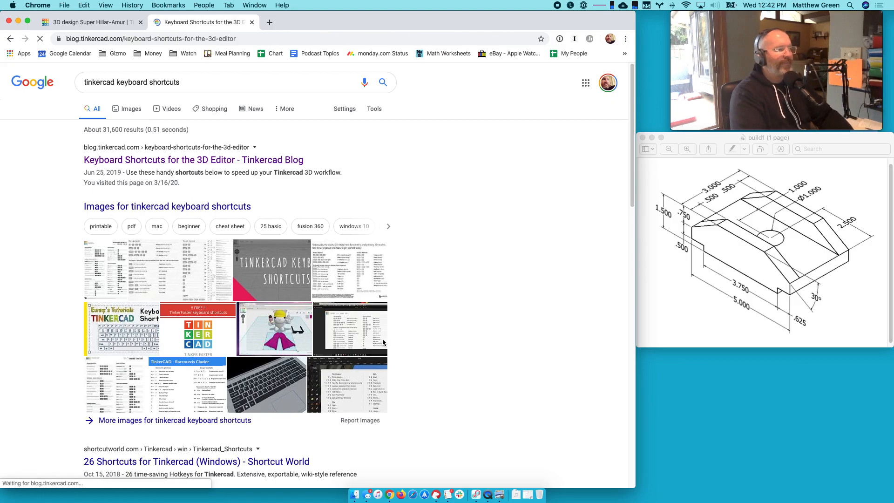
scroll(238, 359, down, 5)
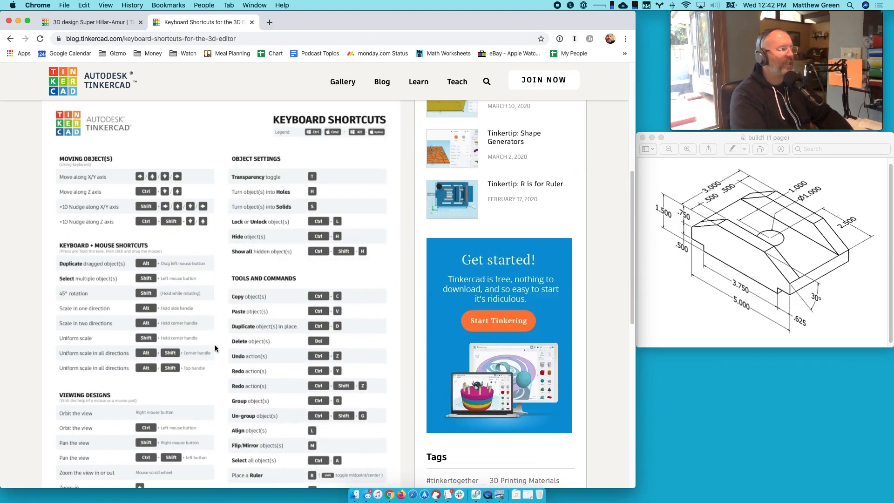
scroll(215, 352, down, 4)
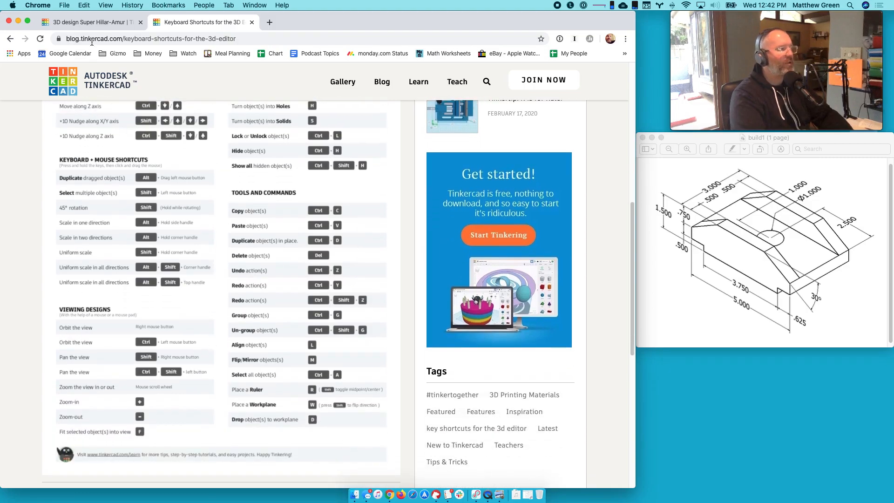
Step: Return to the 3D design, drop the notched block onto the workplane, and deselect it
click(93, 23)
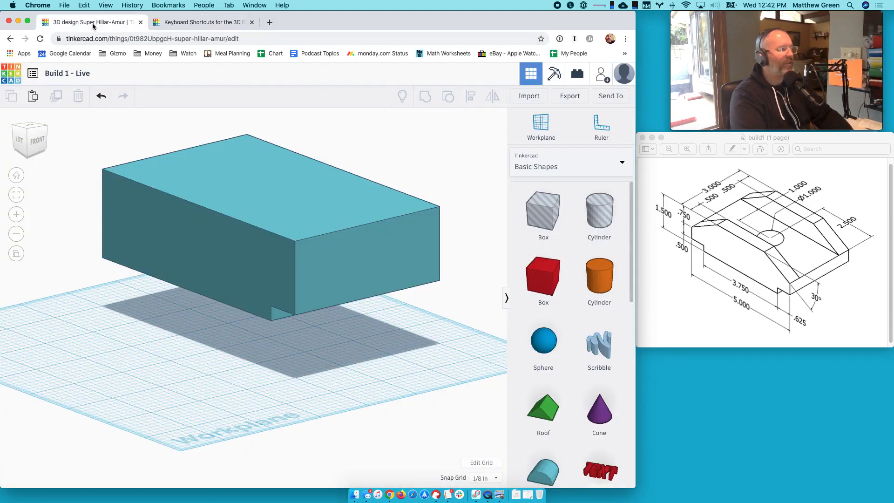
click(257, 191)
key(d)
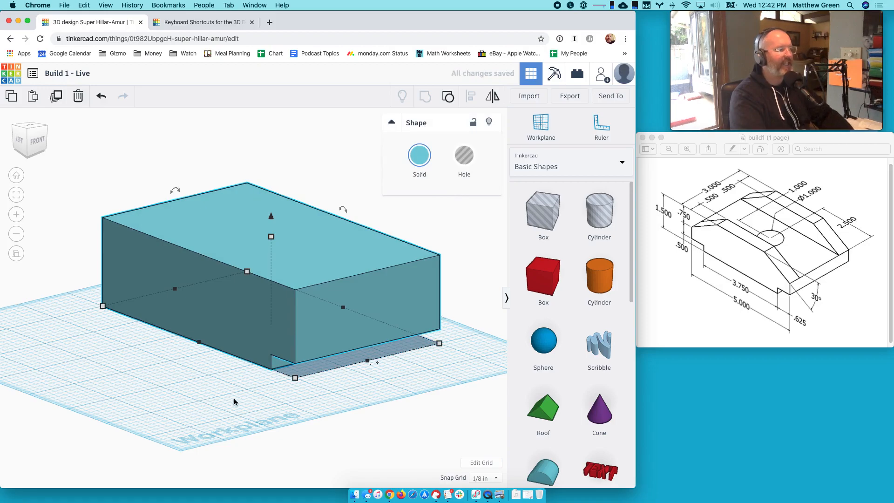
click(243, 407)
right_drag(384, 409, 405, 395)
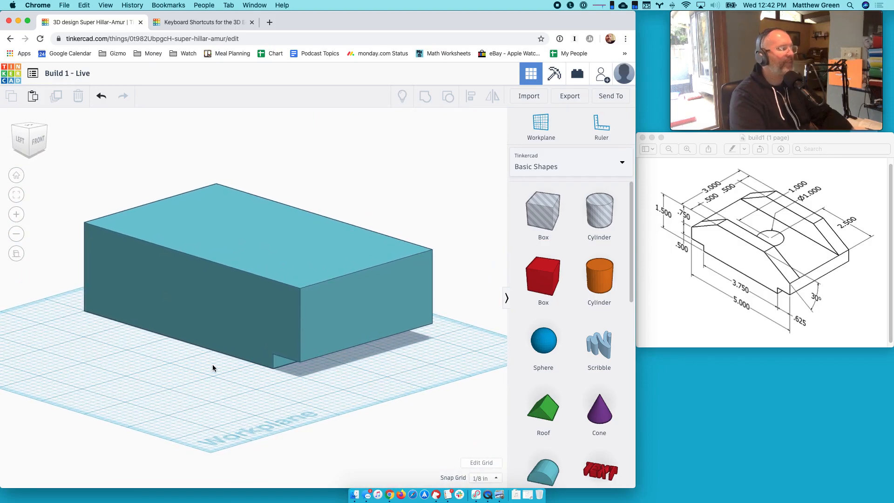
Step: Place a workplane on the block's left side face and view that face straight on
click(541, 123)
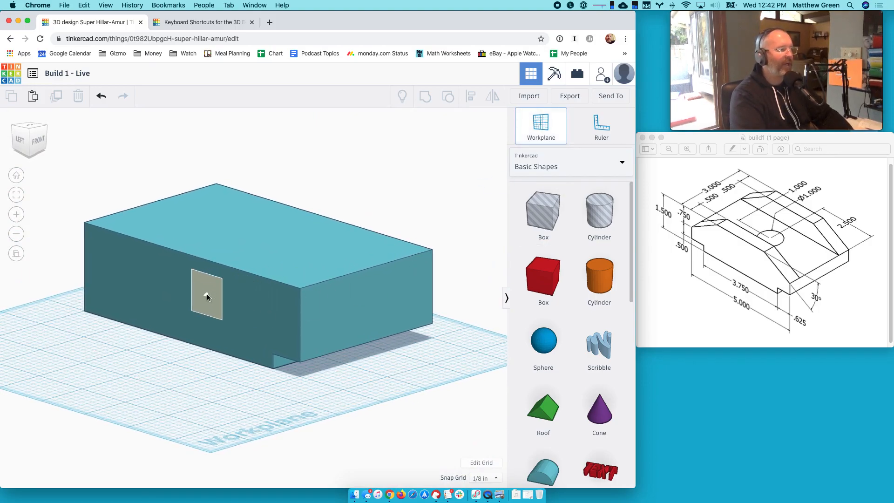
click(227, 310)
click(20, 140)
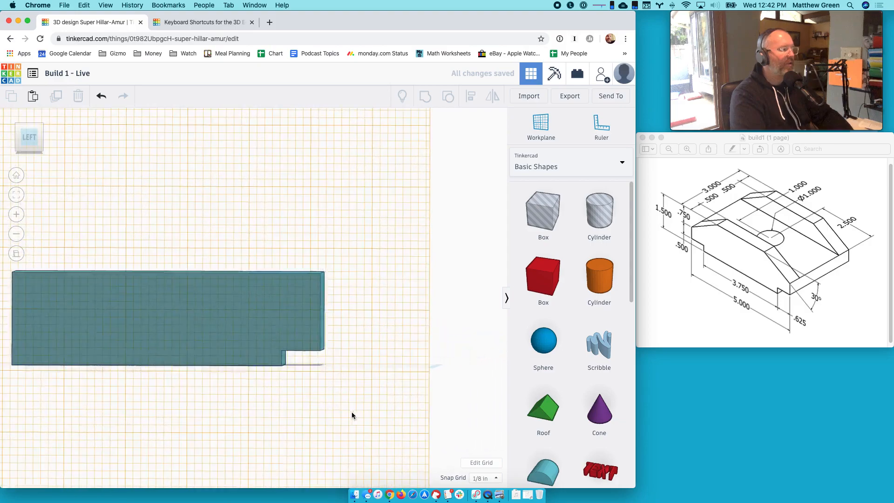
drag(153, 311, 186, 262)
click(186, 356)
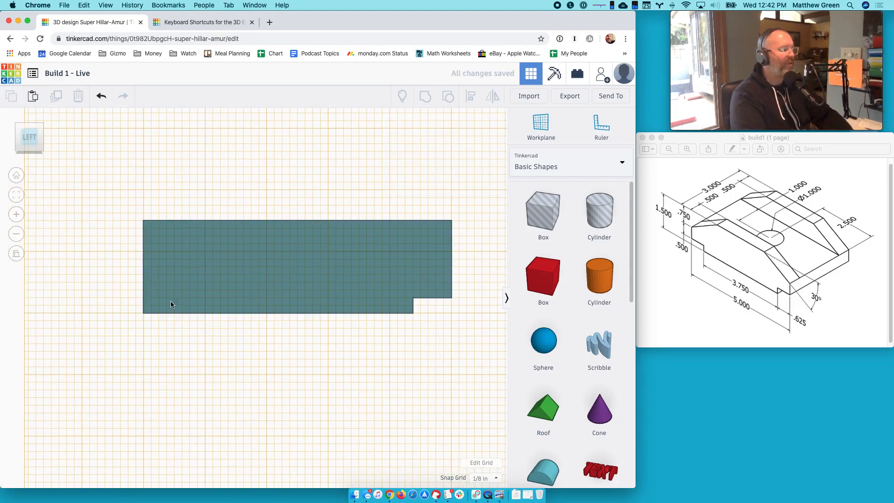
Step: Add a box hole at the block's lower rear corner, ⅝ in long and as high as the front notch
drag(543, 212, 182, 305)
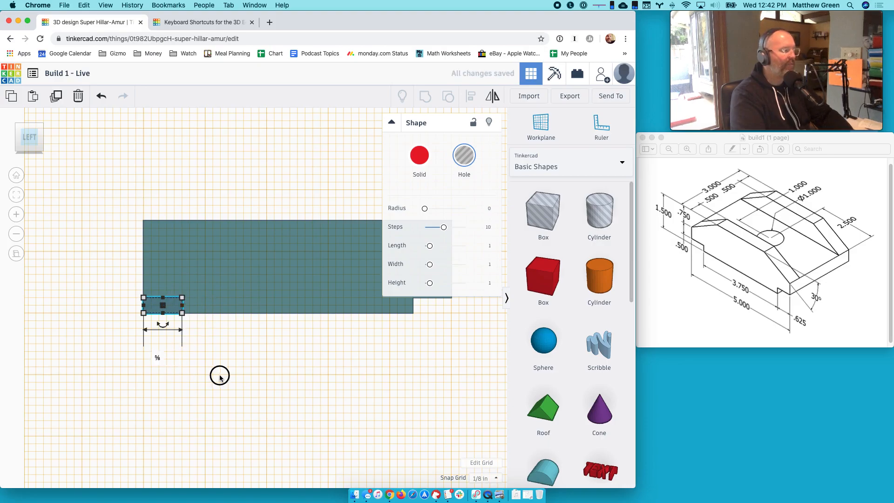
Step: Reset the workplane from the block's left side face to the base grid
mouse_move(320, 361)
right_down()
mouse_move(230, 376)
mouse_move(351, 399)
mouse_move(386, 390)
mouse_move(362, 391)
mouse_move(509, 121)
right_up()
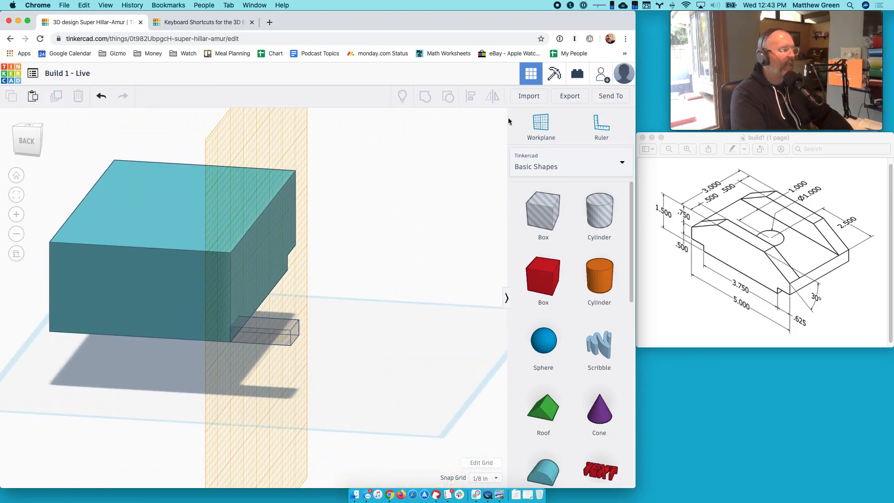
click(538, 128)
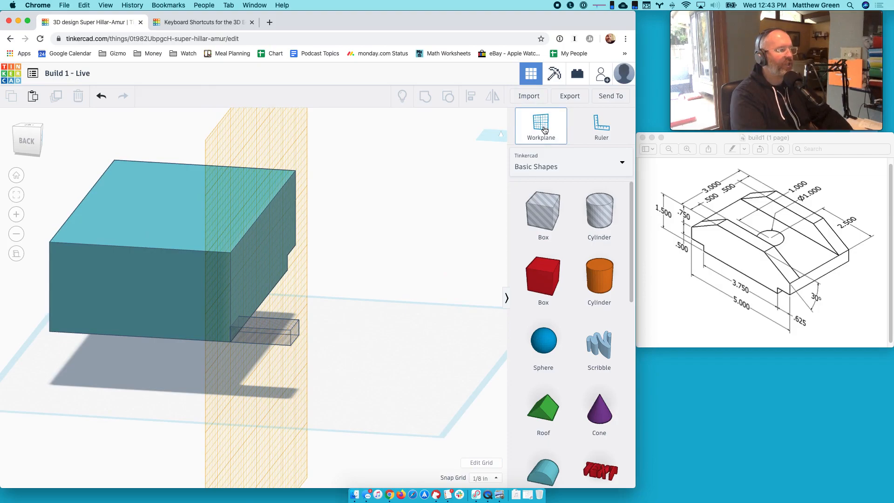
click(369, 364)
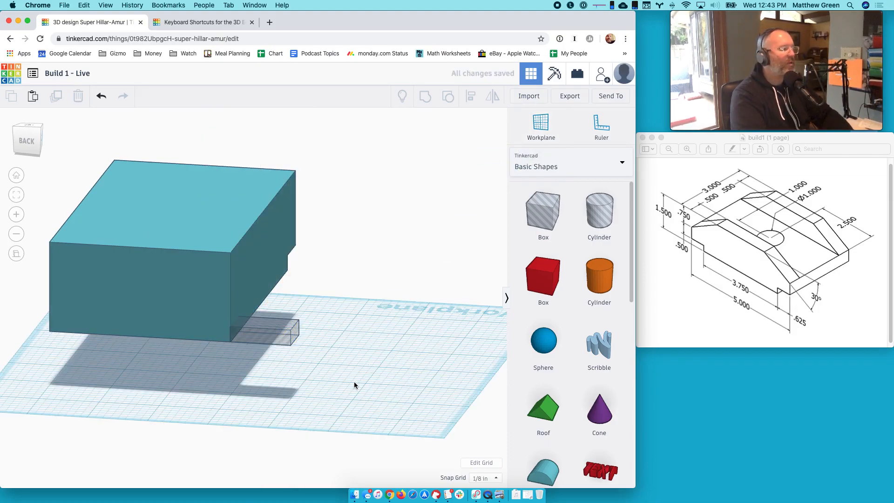
Step: Stretch the box hole across the block's full width and group both shapes to cut the rear lower notch
click(258, 331)
right_drag(216, 357, 244, 375)
drag(253, 374, 28, 366)
right_drag(356, 394, 170, 352)
shift+click(221, 271)
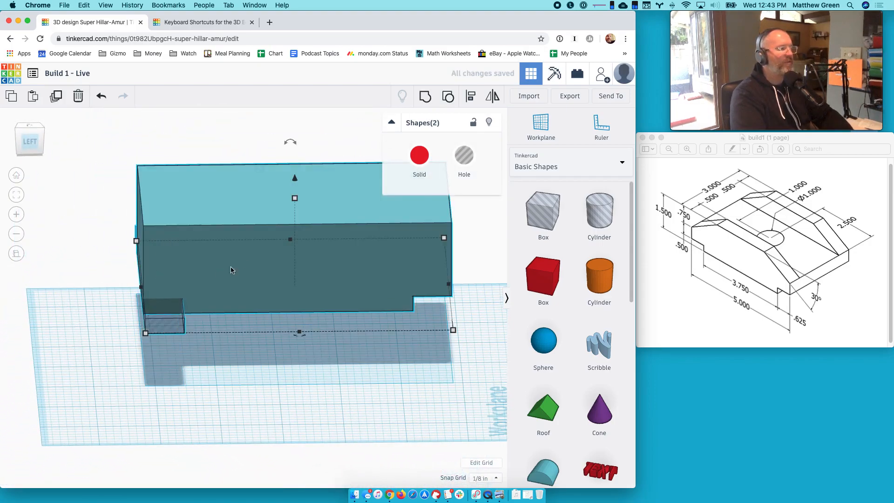
click(425, 96)
mouse_move(277, 393)
right_down()
mouse_move(309, 353)
mouse_move(269, 400)
right_up()
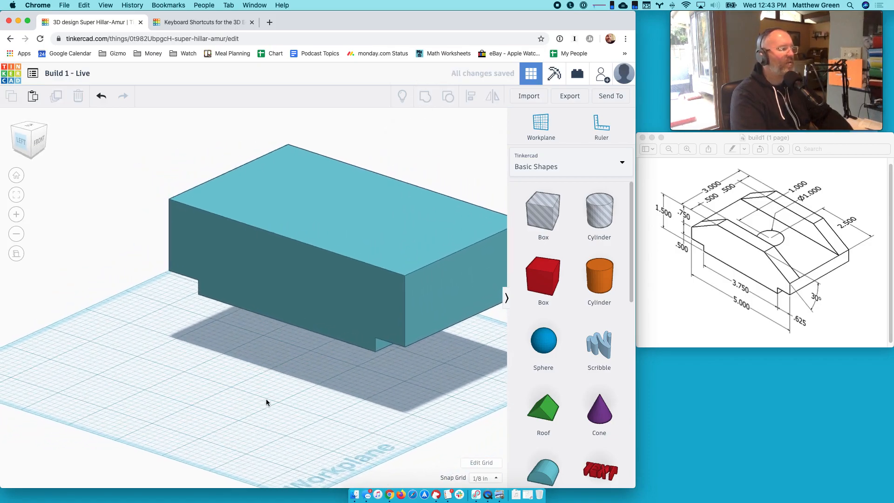
Step: Drop the double-notched block onto the workplane and deselect it
click(288, 230)
key(d)
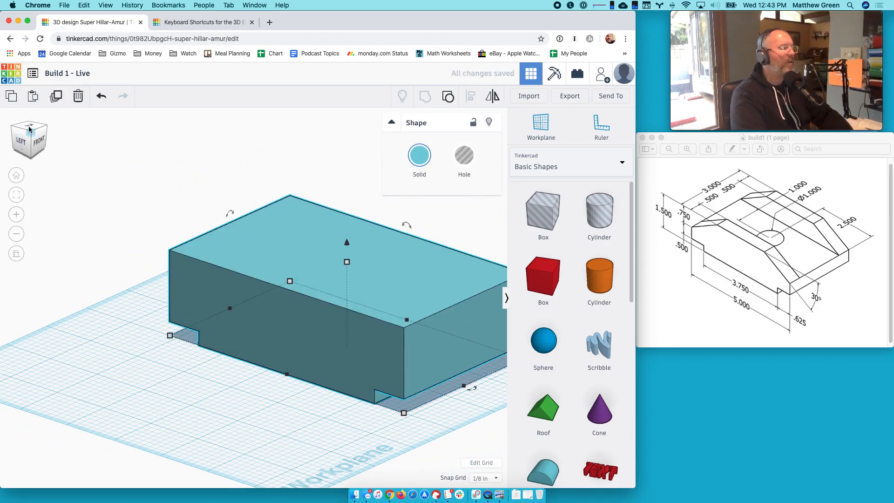
click(29, 133)
middle_drag(380, 347, 218, 302)
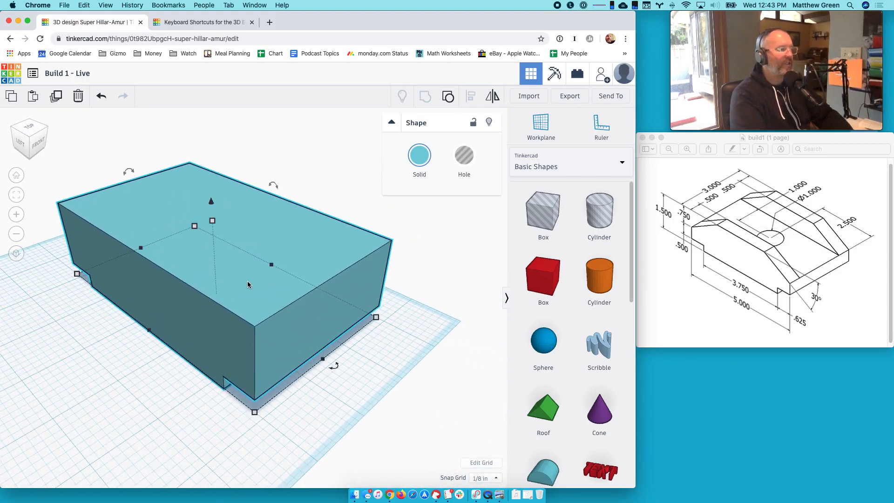
click(430, 372)
Step: Place a workplane on the block's left side face and view that face straight on in orthographic projection
right_drag(224, 362, 218, 343)
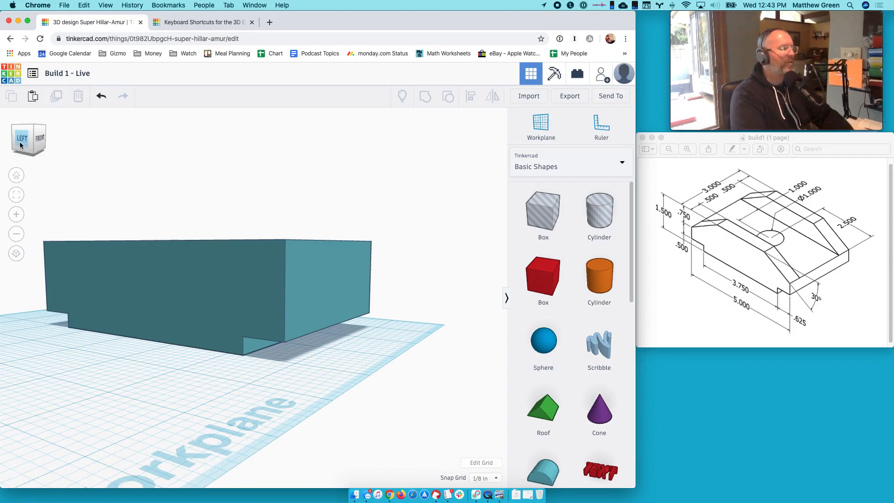
click(540, 125)
click(158, 283)
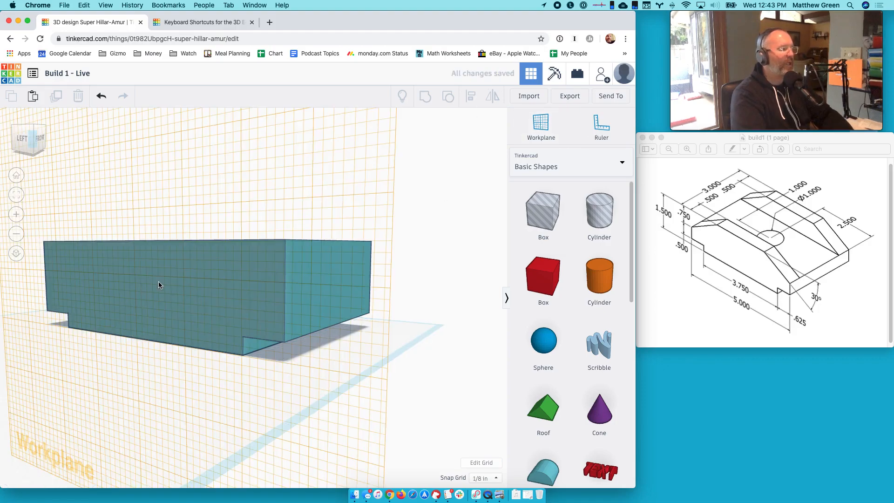
click(15, 147)
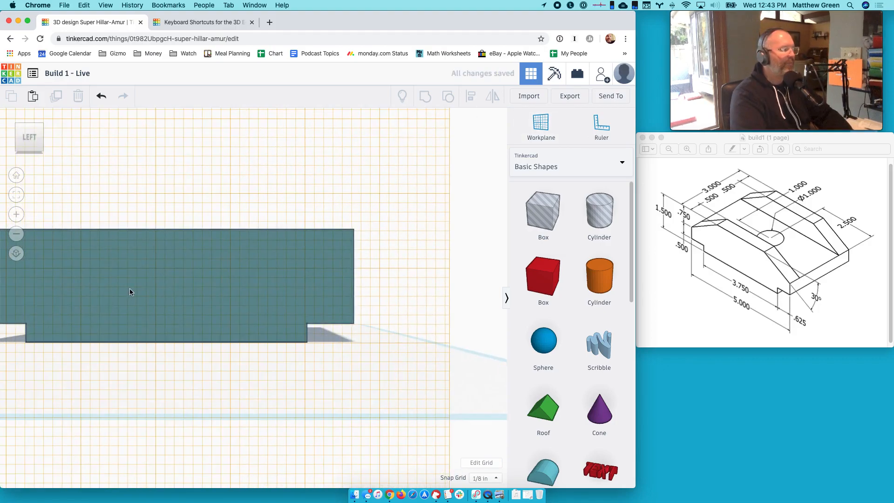
scroll(130, 292, down, 5)
right_drag(163, 293, 180, 291)
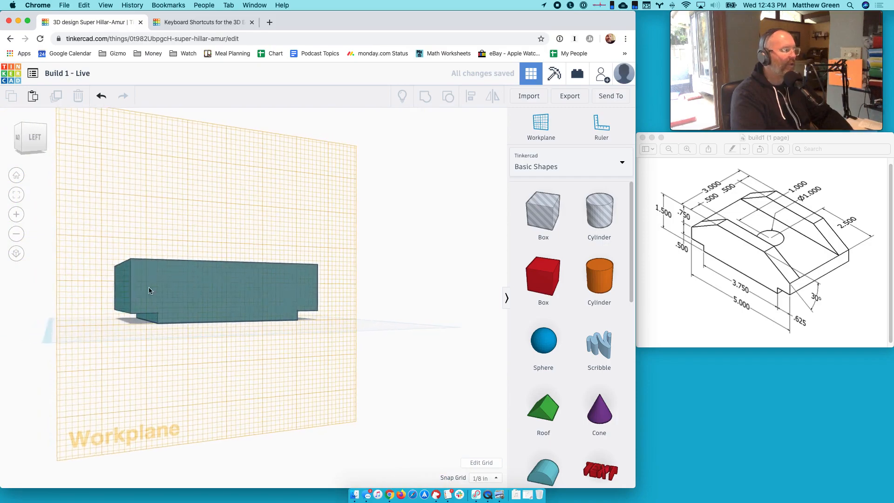
click(15, 253)
click(35, 141)
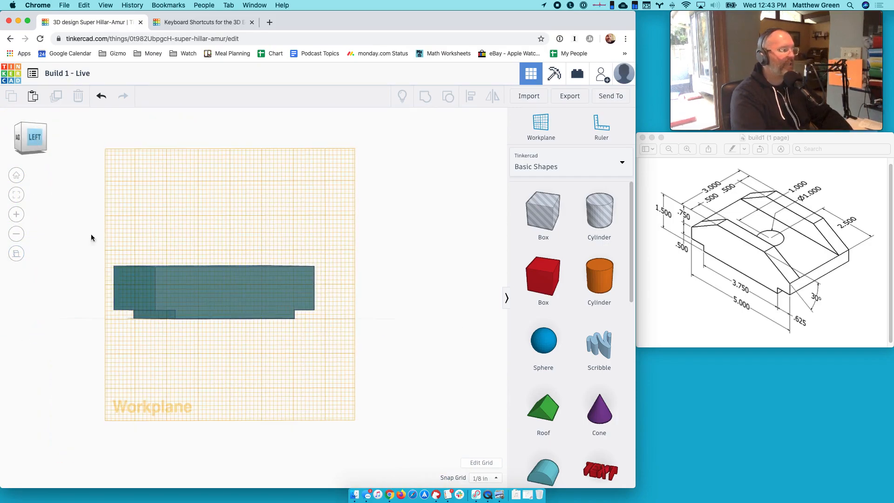
Step: Shift the block slightly toward its front along the side workplane's grid and deselect it
scroll(125, 265, up, 2)
scroll(124, 265, down, 10)
scroll(124, 263, up, 10)
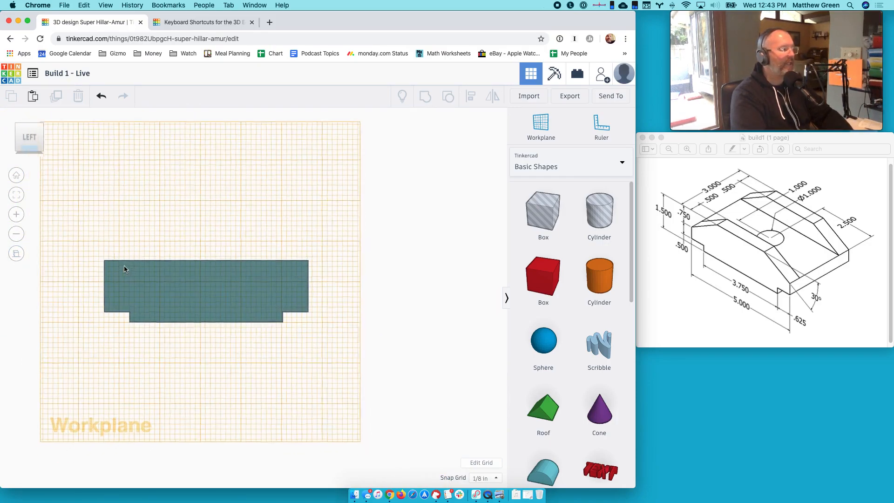
scroll(137, 311, down, 2)
middle_drag(110, 312, 157, 310)
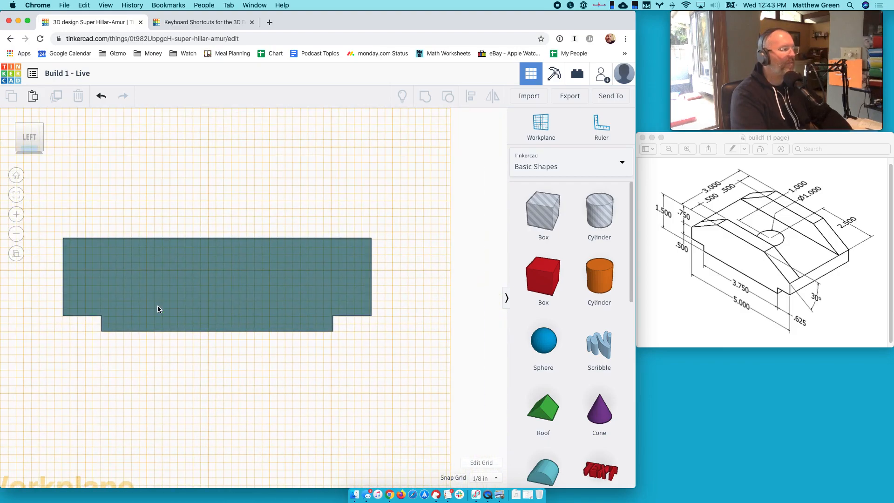
drag(161, 262, 145, 272)
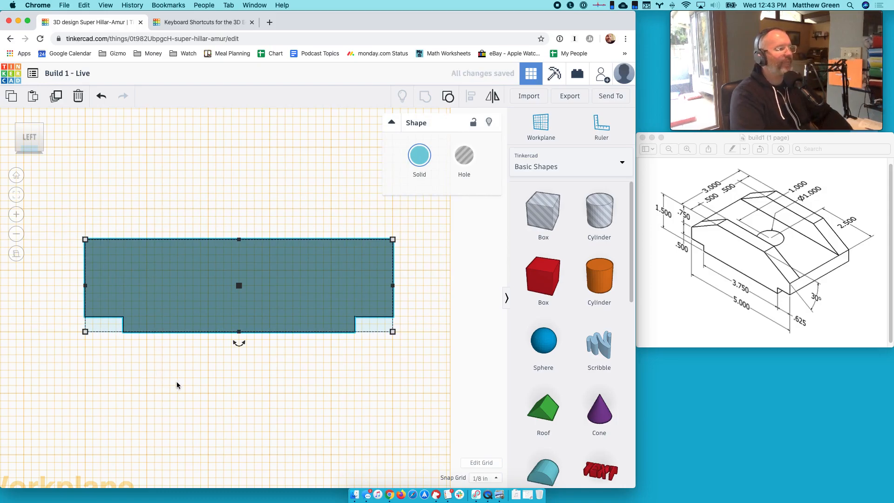
click(220, 380)
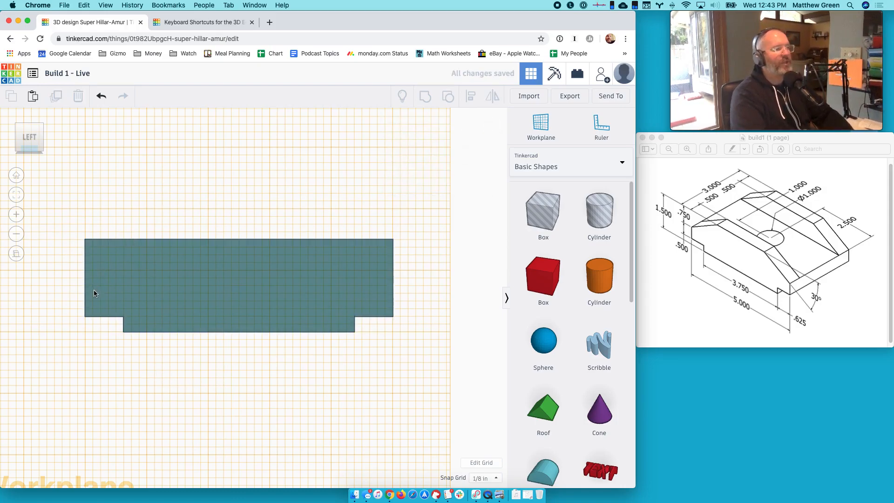
scroll(579, 344, down, 5)
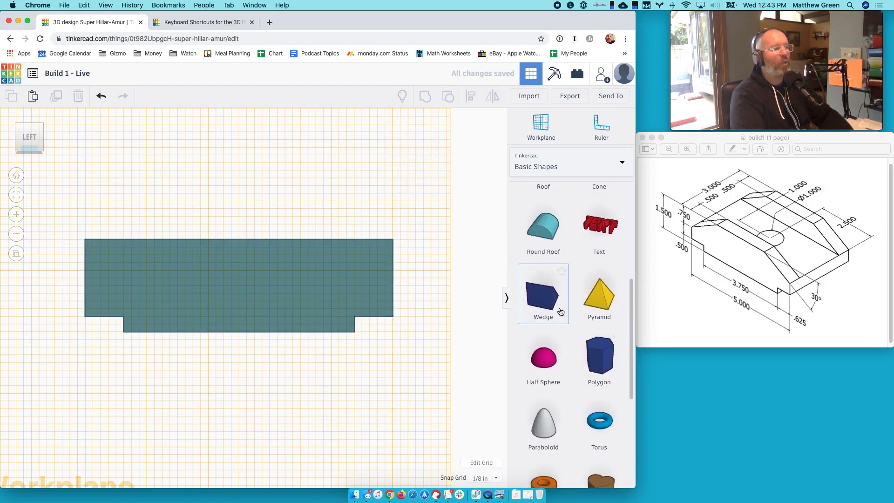
drag(354, 286, 228, 215)
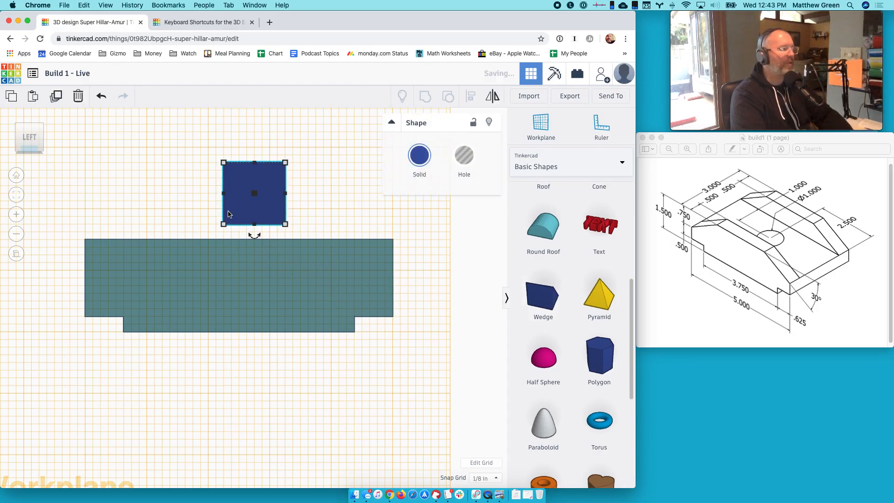
click(319, 198)
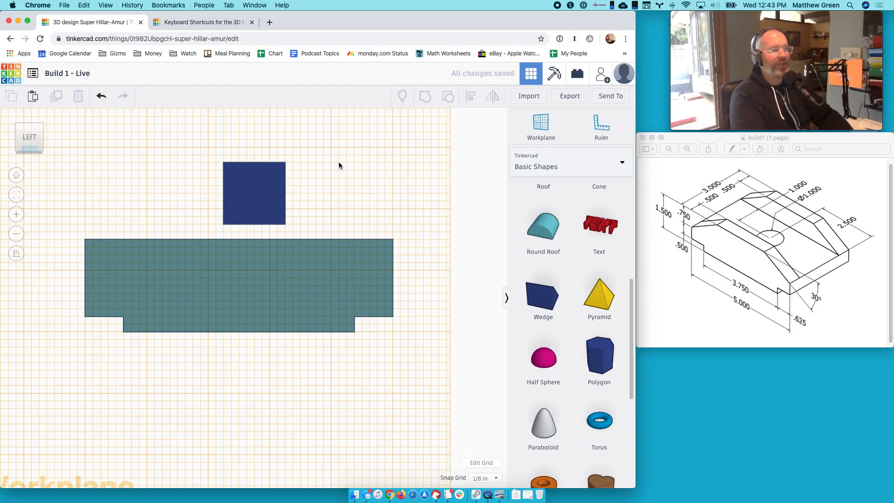
right_drag(340, 165, 288, 185)
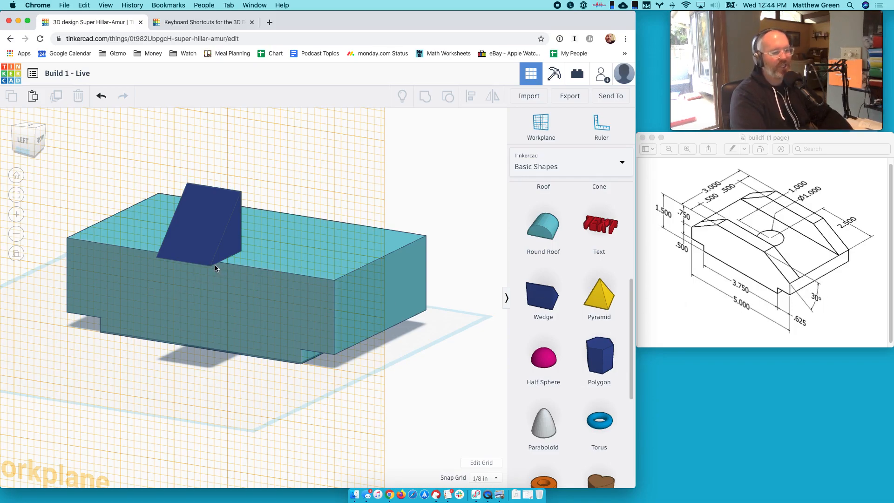
scroll(314, 285, down, 4)
scroll(314, 285, up, 2)
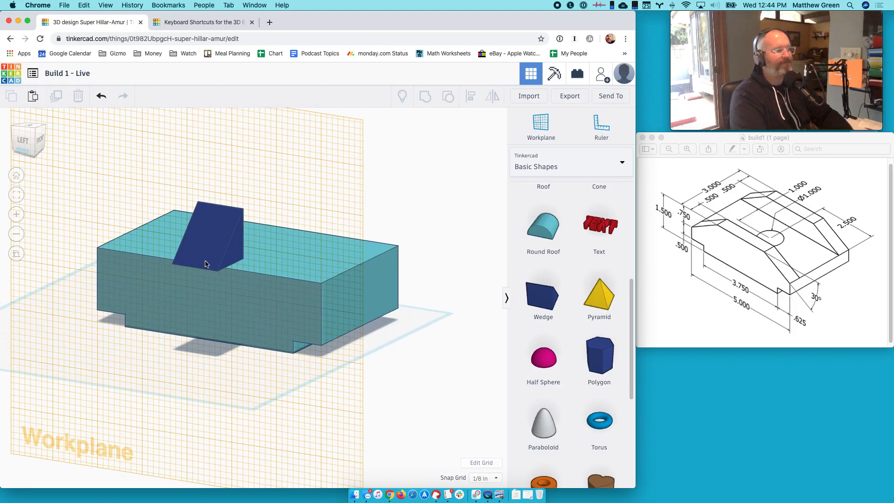
click(204, 240)
key(Delete)
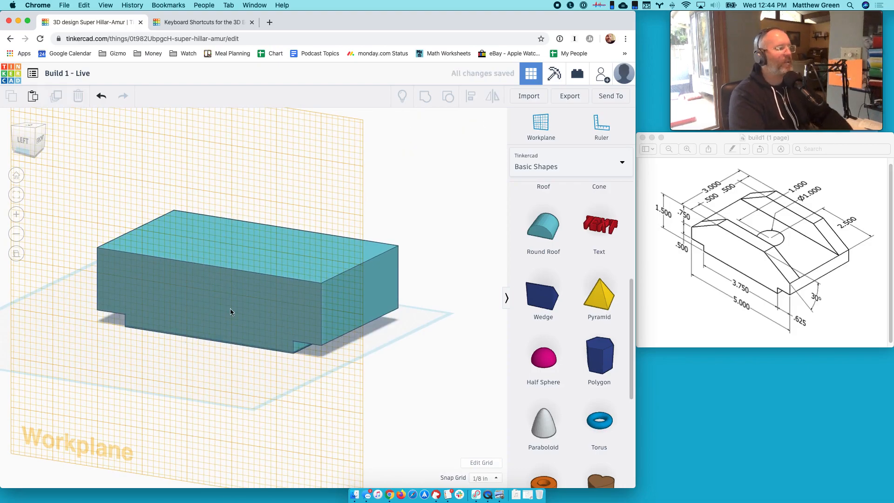
Step: Add a box above the block's front end in the left view, stretch it to 2⅞ long, and make it a hole
click(24, 141)
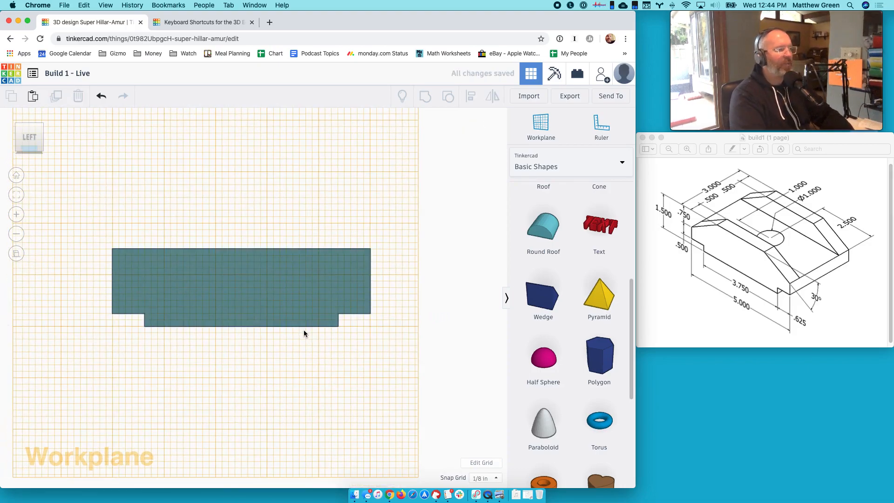
scroll(540, 372, up, 5)
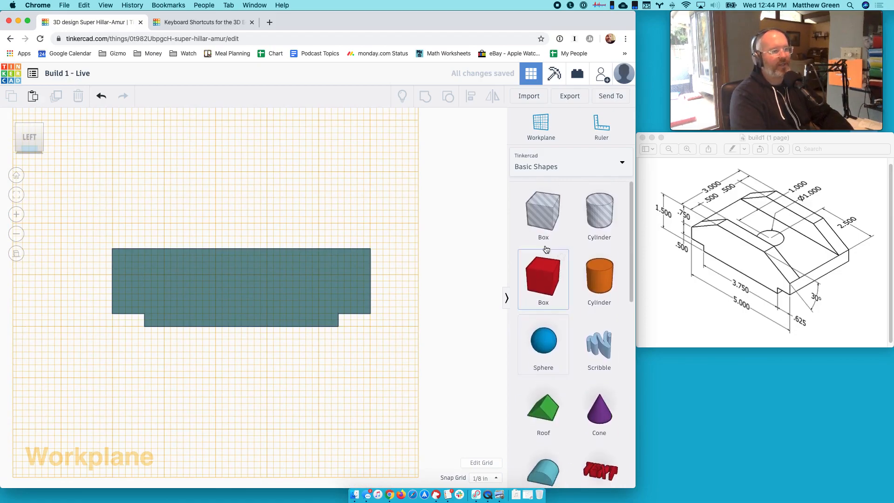
drag(543, 279, 343, 203)
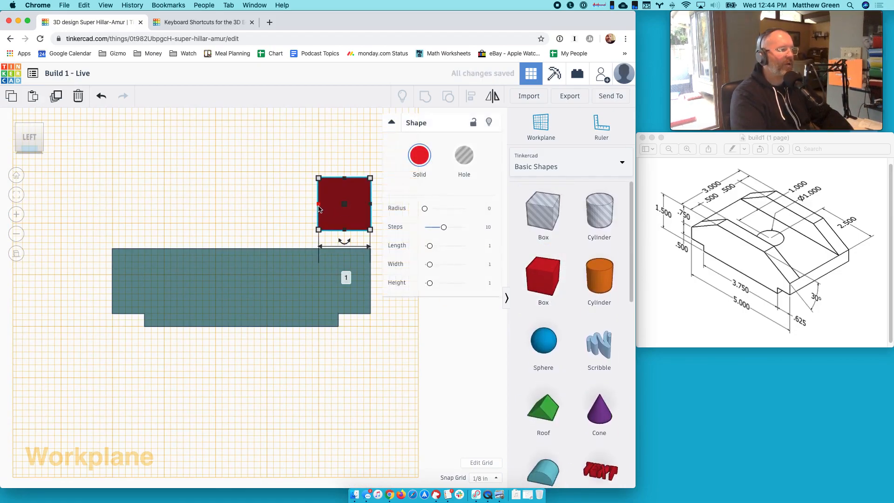
drag(318, 204, 221, 204)
click(459, 178)
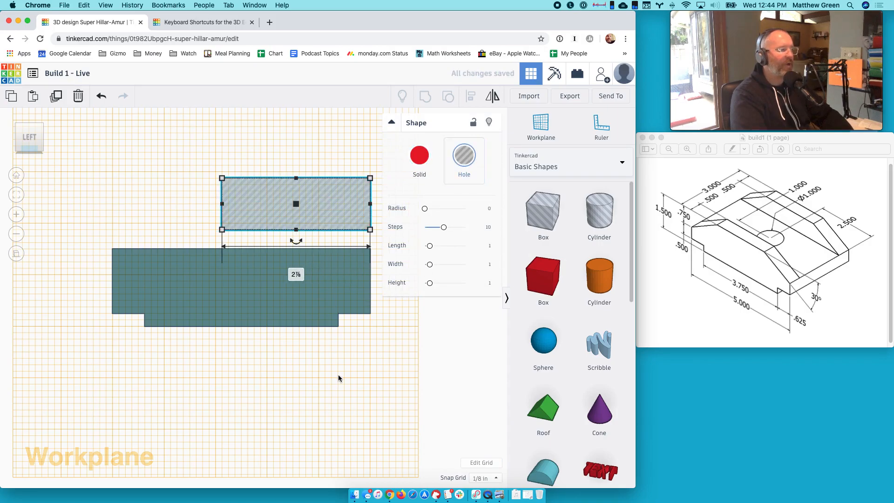
Step: Rotate the box hole 30° so that it slopes down toward the block's front, and deselect it
mouse_move(302, 245)
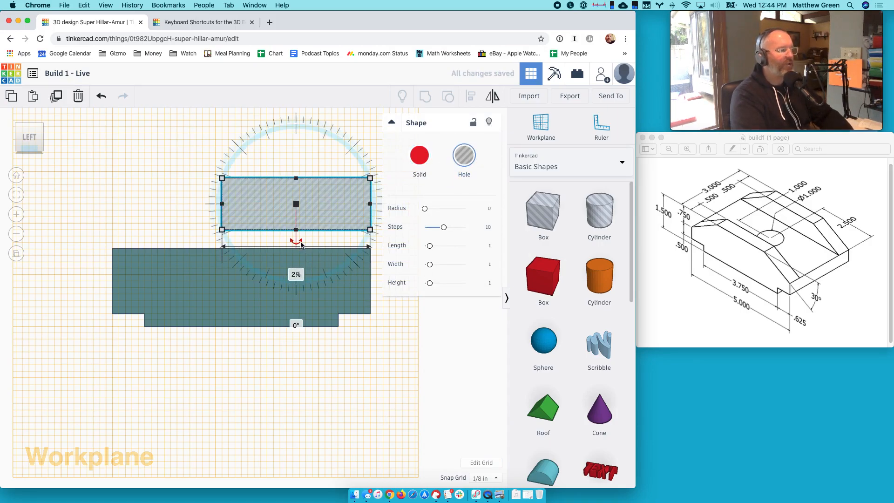
drag(299, 245, 250, 316)
click(249, 315)
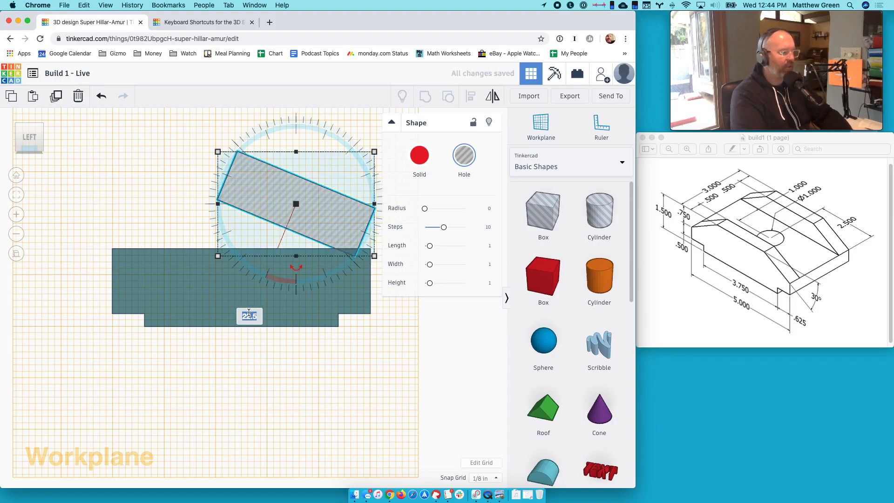
text(30)
key(Return)
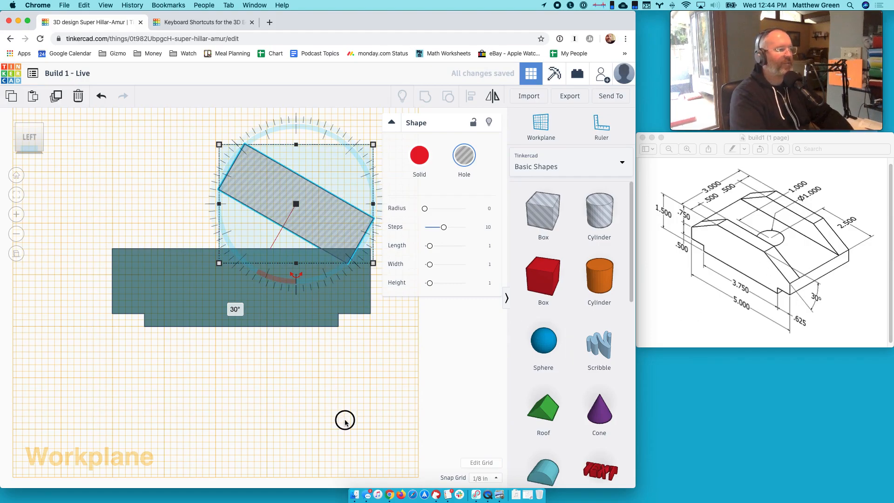
click(345, 422)
Step: Move the tilted box hole so its lower corner meets the block's front edge at mid-height
mouse_move(385, 355)
right_down()
mouse_move(233, 376)
mouse_move(359, 373)
mouse_move(426, 350)
mouse_move(379, 351)
mouse_move(384, 358)
right_up()
click(311, 209)
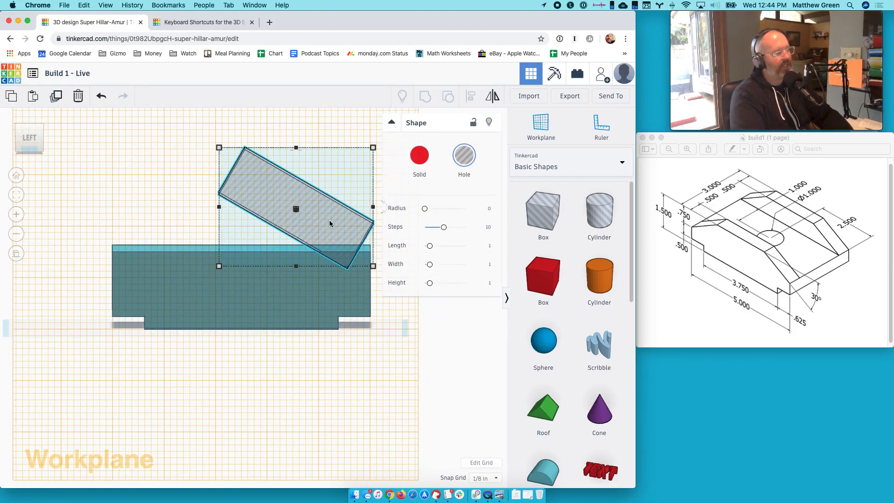
click(354, 376)
right_drag(354, 379, 368, 358)
click(29, 137)
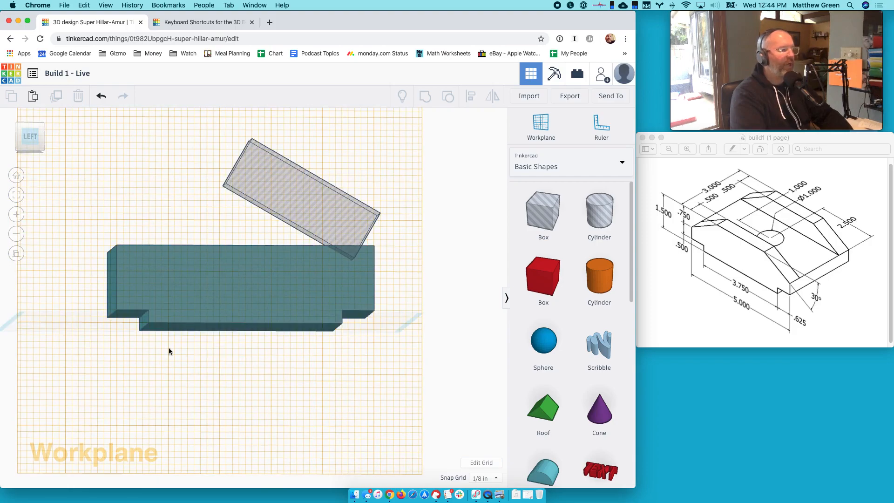
click(29, 137)
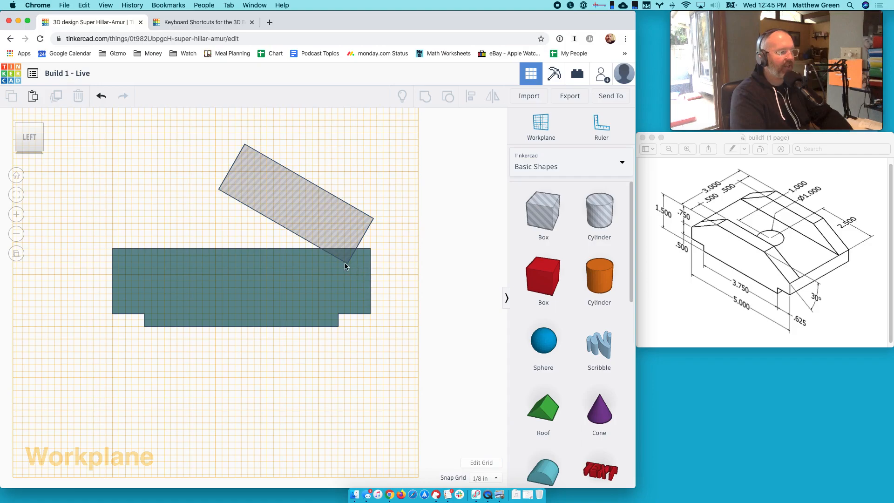
click(340, 230)
drag(324, 218, 351, 250)
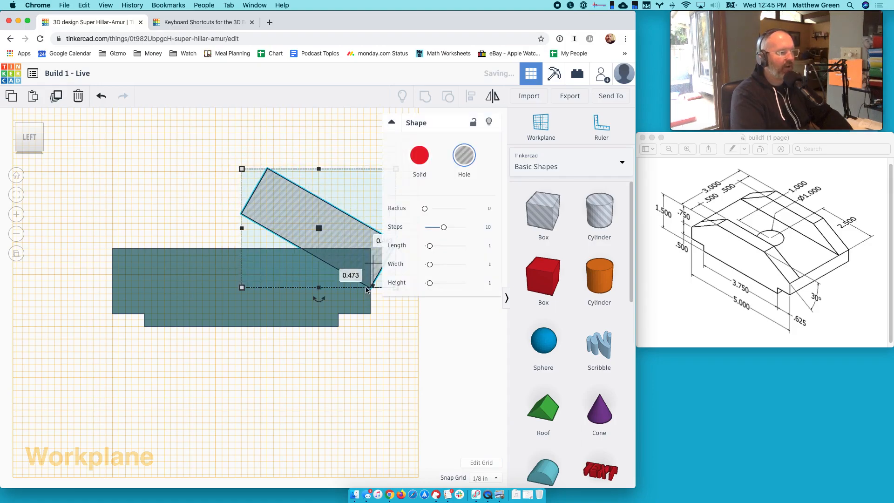
click(378, 352)
Step: Return the workplane from the block's side face to the base grid, viewing the block from the front
right_drag(378, 352, 308, 344)
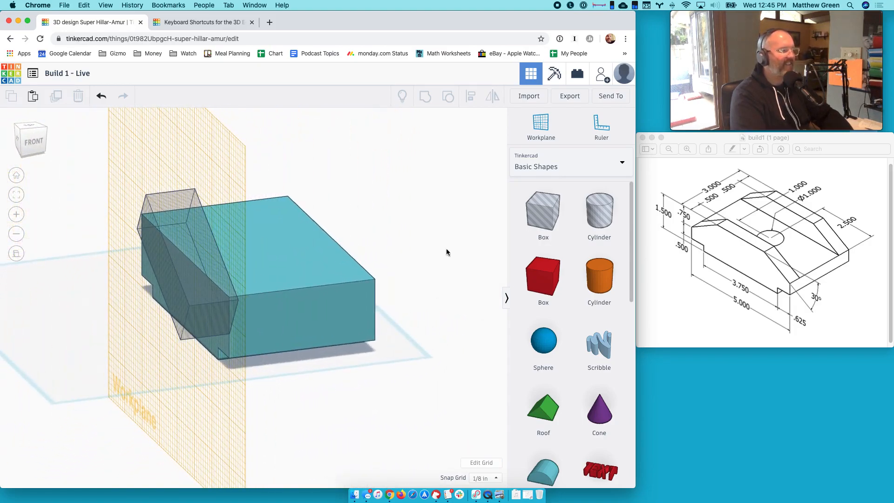
click(540, 124)
click(340, 355)
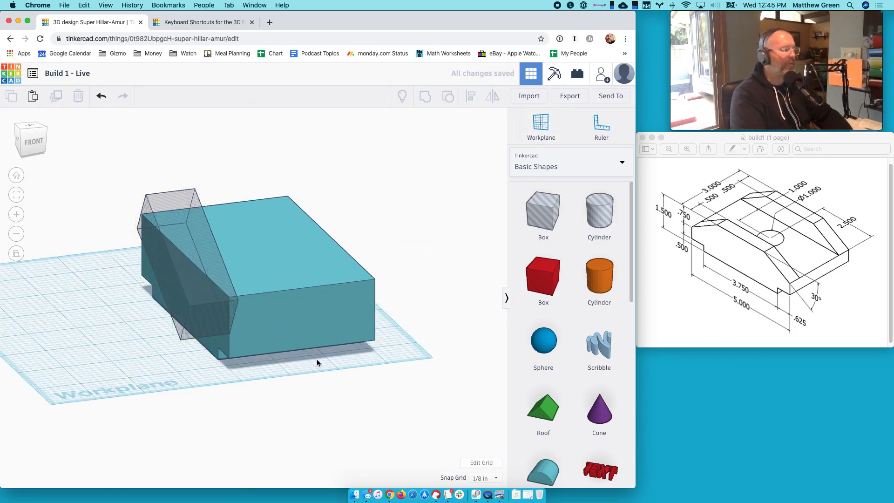
Step: Stretch the tilted box hole across the block's full width and group it with the block to cut the front slope
click(206, 265)
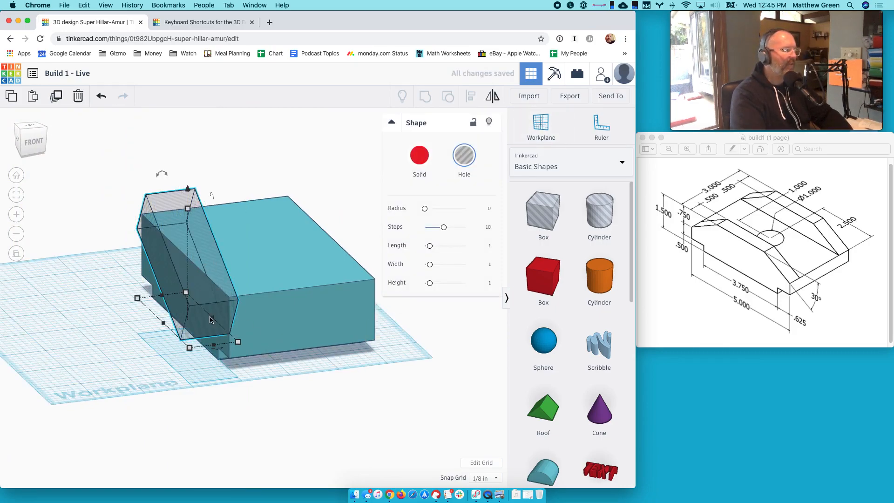
drag(238, 342, 450, 315)
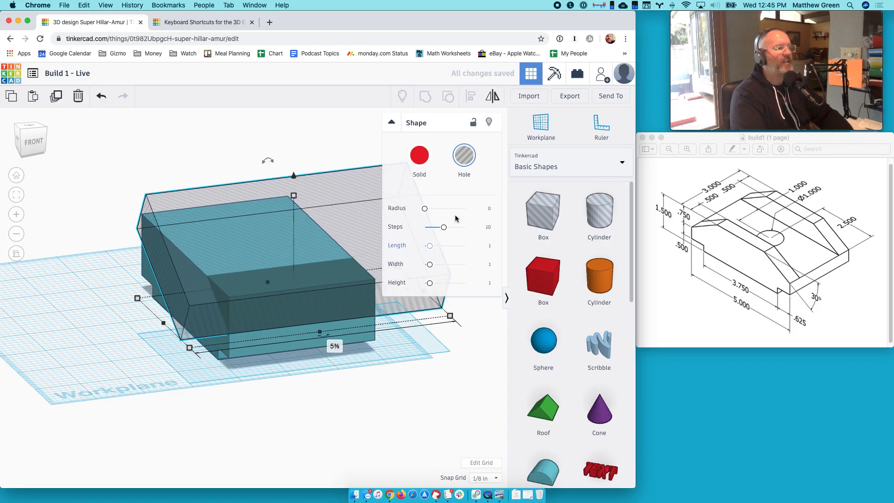
right_drag(282, 383, 372, 340)
shift+click(189, 275)
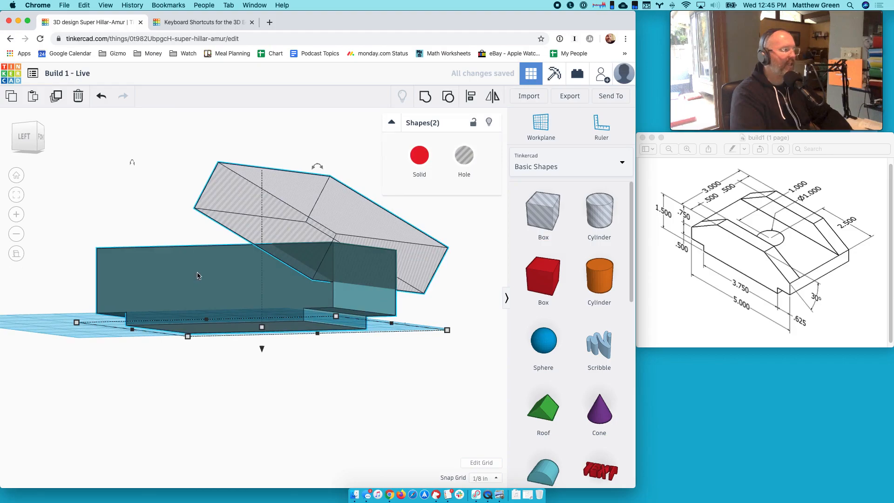
click(426, 99)
Step: Set the workplane on the block's left side face and move the block about 0.51 toward the front and 0.72 up
right_drag(231, 276, 219, 293)
drag(25, 140, 27, 144)
click(27, 141)
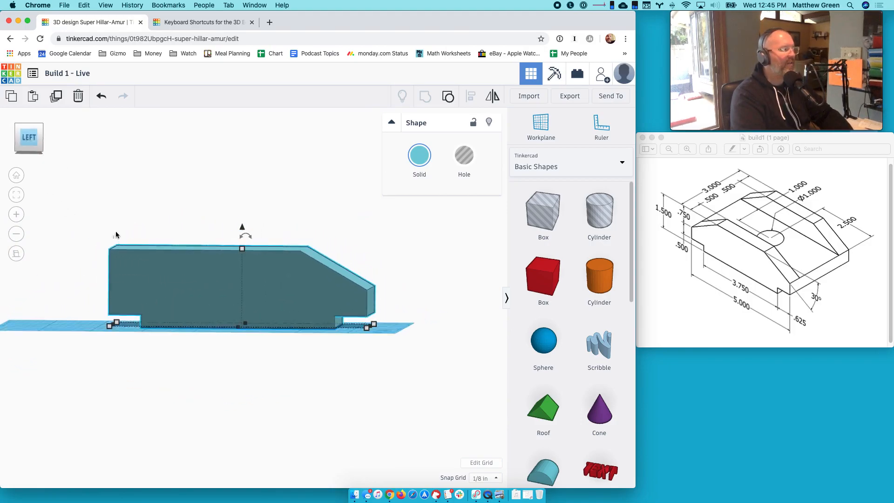
click(541, 123)
click(241, 291)
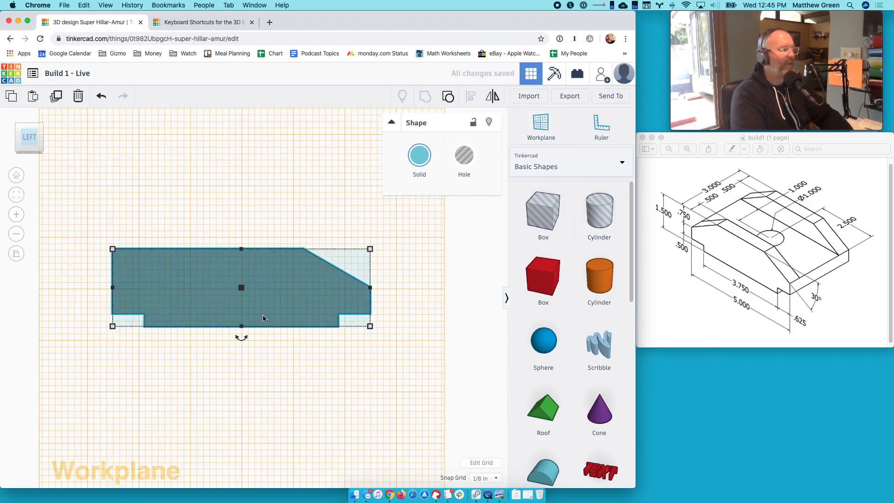
drag(160, 286, 184, 256)
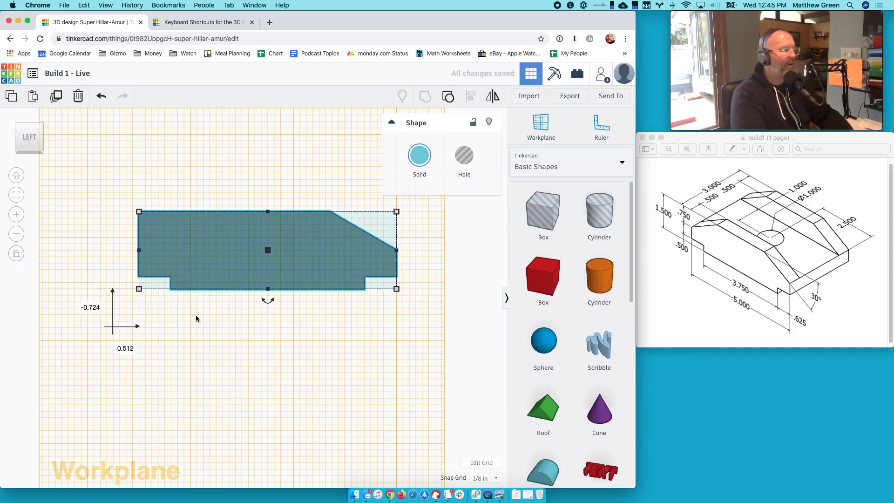
right_drag(94, 263, 95, 269)
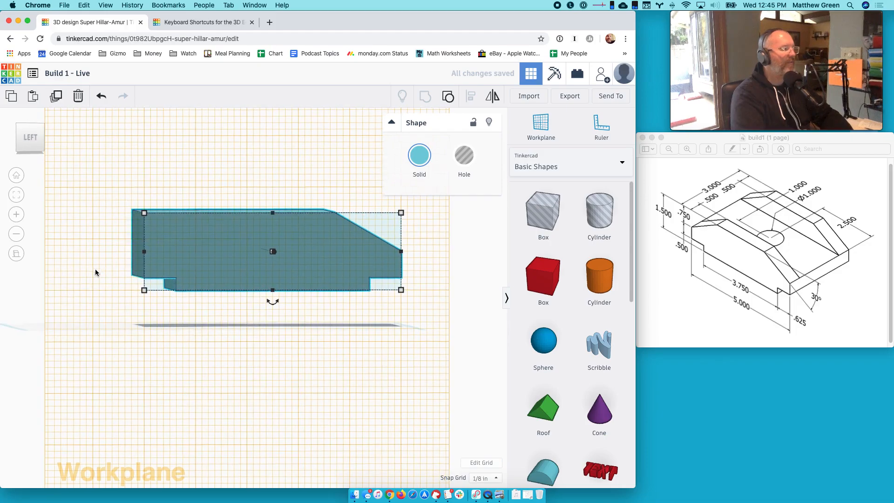
click(30, 136)
click(221, 410)
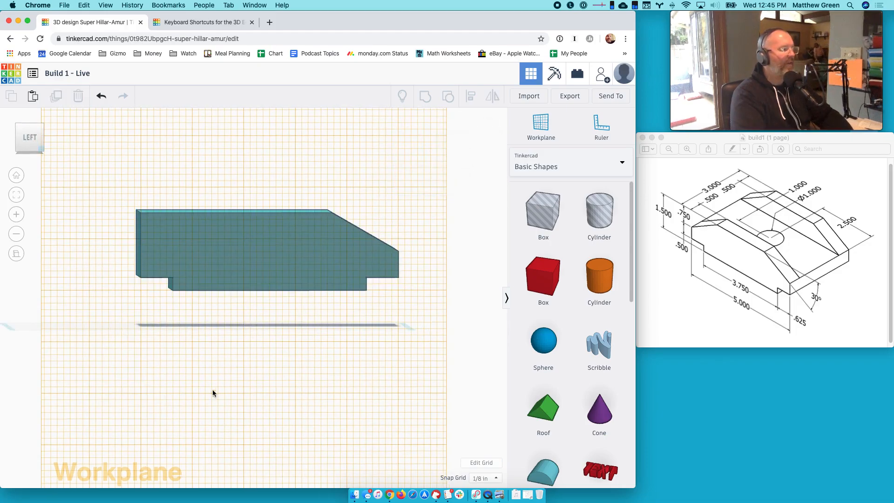
click(32, 135)
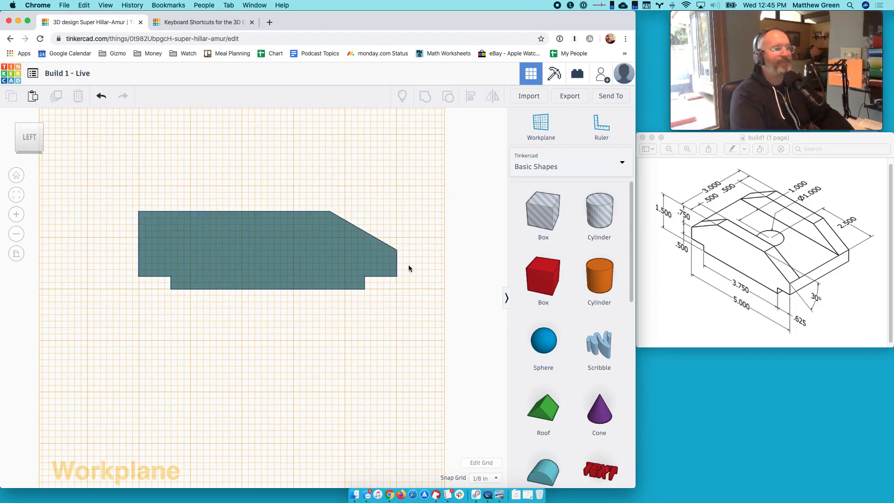
Step: Place an elongated box hole rotated -30° over the block's upper rear corner so that it slopes down toward the rear
drag(544, 228, 313, 160)
drag(225, 196, 233, 205)
click(278, 289)
text(-30)
key(Return)
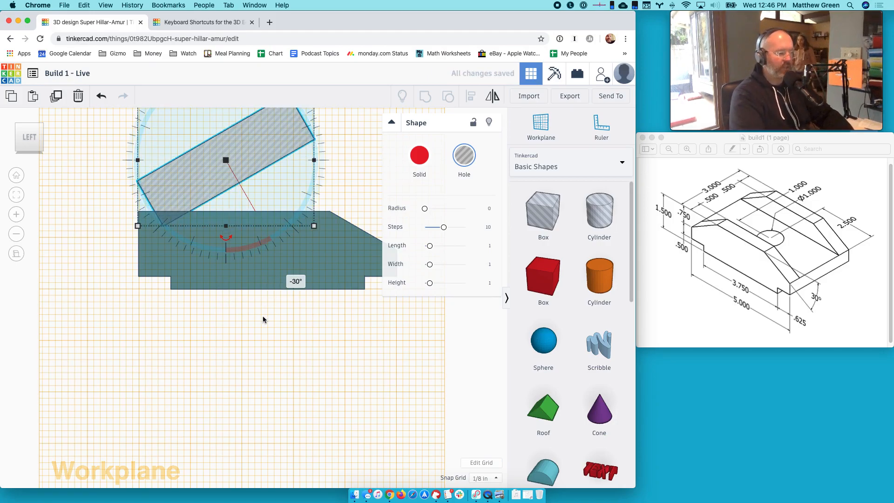
click(264, 319)
drag(169, 211, 153, 235)
click(171, 354)
right_drag(171, 354, 285, 233)
click(286, 236)
drag(283, 286, 282, 211)
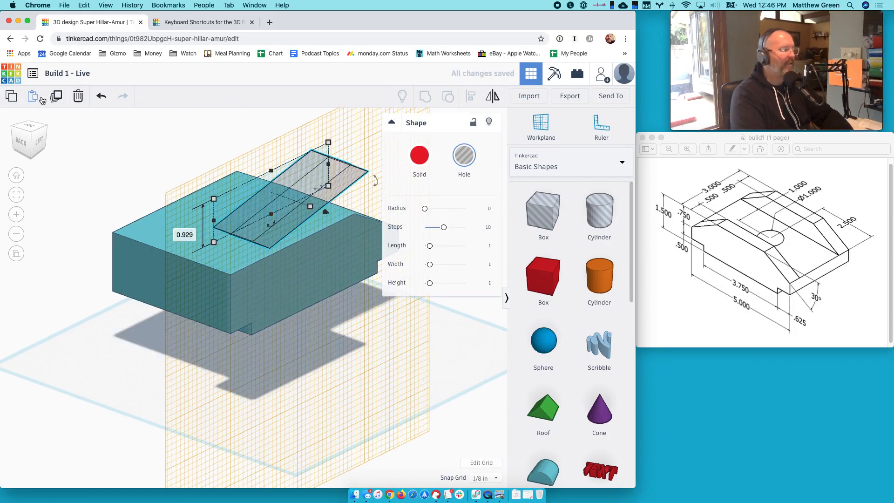
click(102, 101)
Step: Return the workplane to the base grid and stretch the rear tilted hole to 5 wide, spanning the block's full width
right_drag(221, 393, 271, 399)
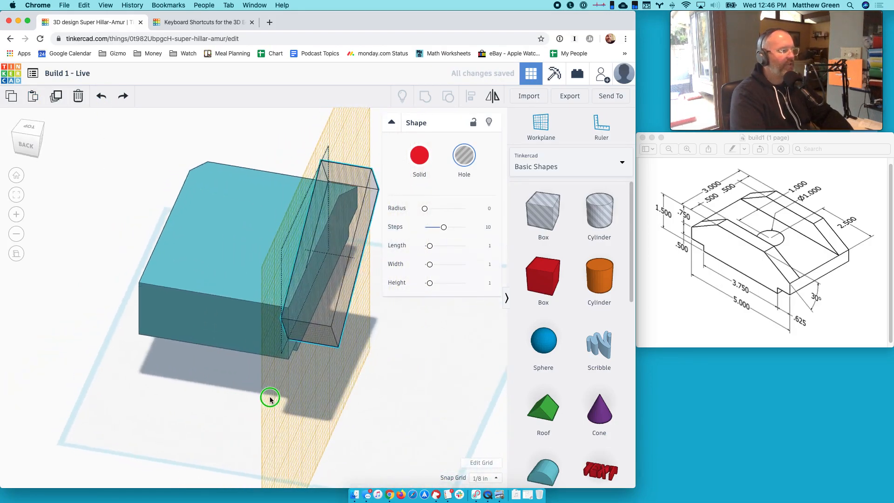
click(541, 123)
click(394, 408)
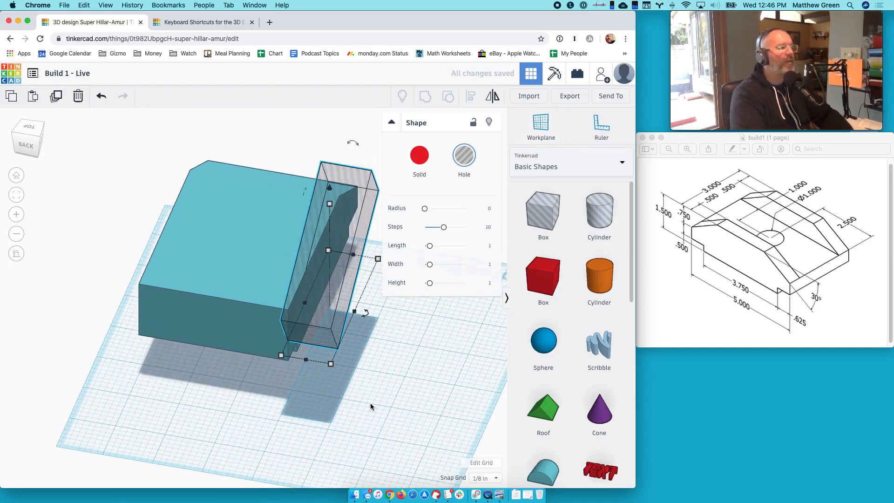
drag(305, 305, 112, 248)
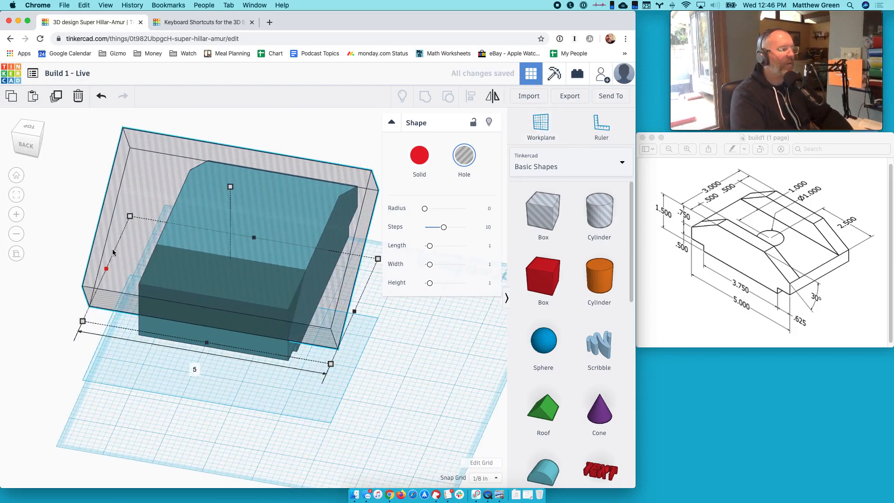
right_drag(390, 349, 399, 313)
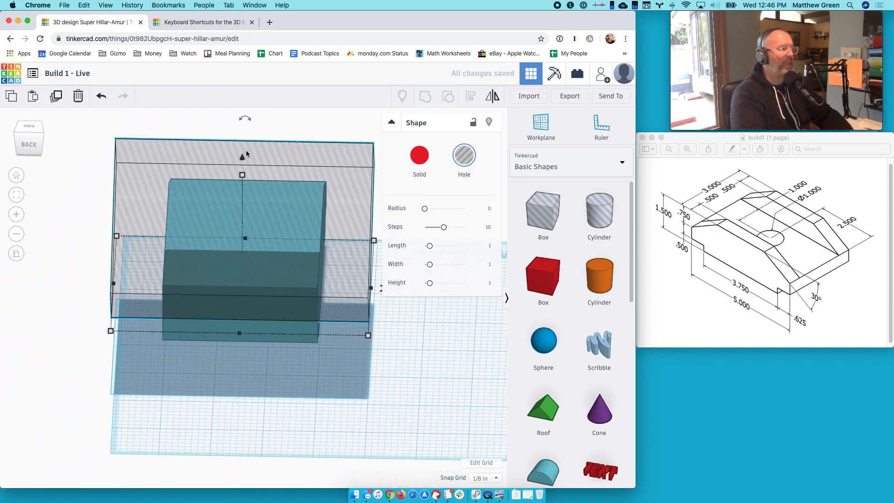
Step: Group the rear tilted hole with the block to cut the rear slope, and deselect it
right_drag(409, 389, 279, 304)
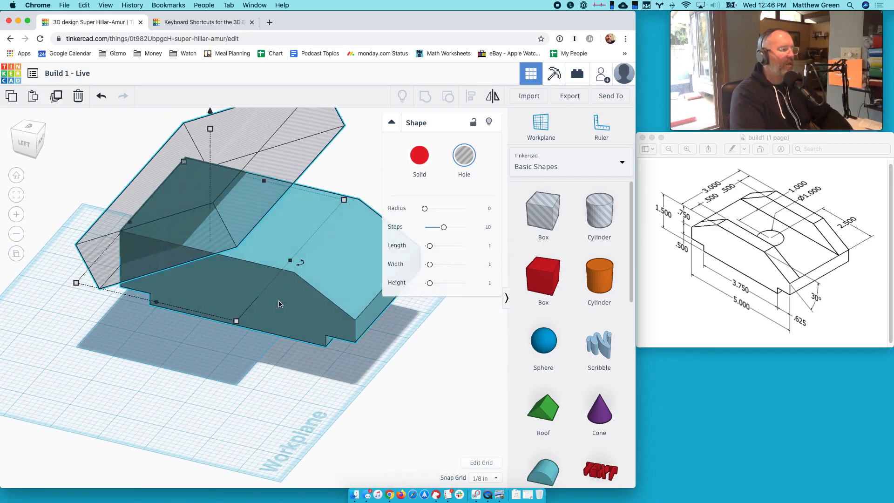
shift+click(302, 306)
click(447, 93)
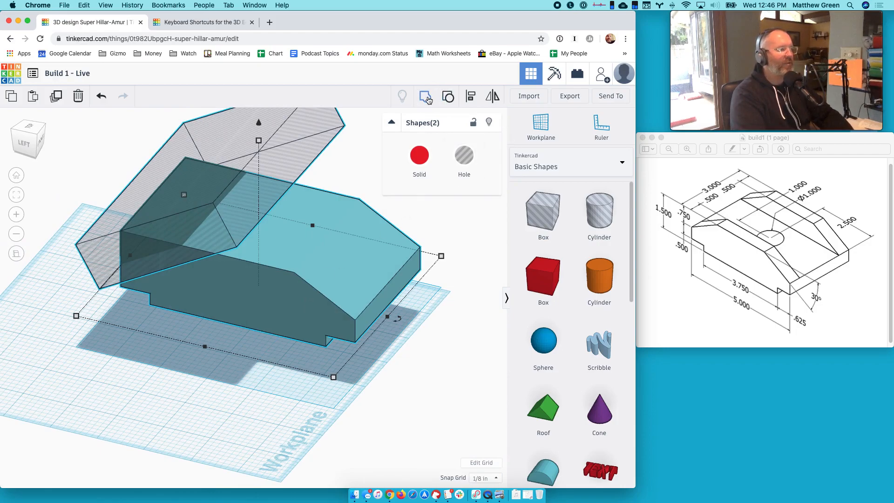
click(288, 391)
right_drag(289, 391, 222, 405)
click(273, 257)
right_drag(222, 372, 246, 317)
click(481, 462)
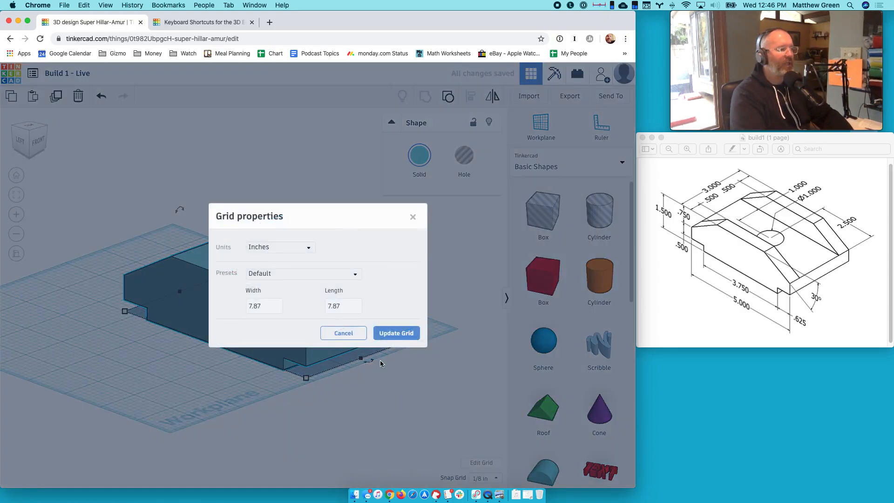
click(412, 217)
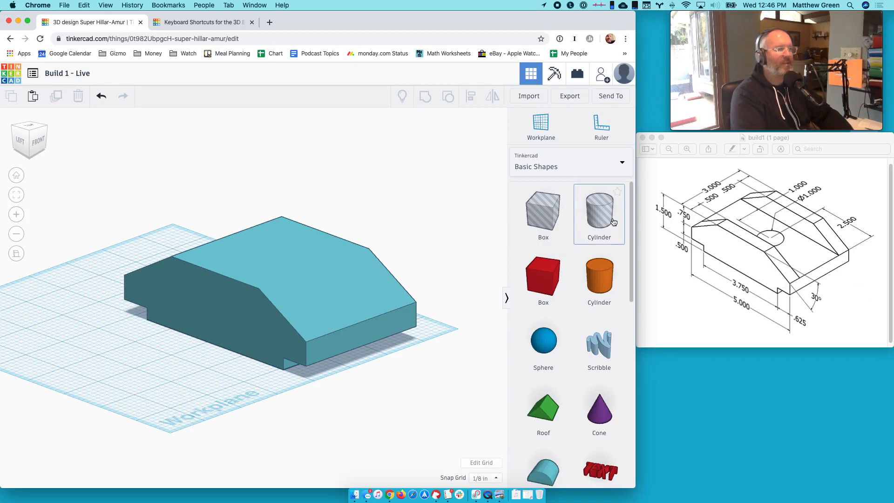
Step: Set the workplane on the block's front face and shift the block on it in a straight front view
click(540, 124)
click(353, 336)
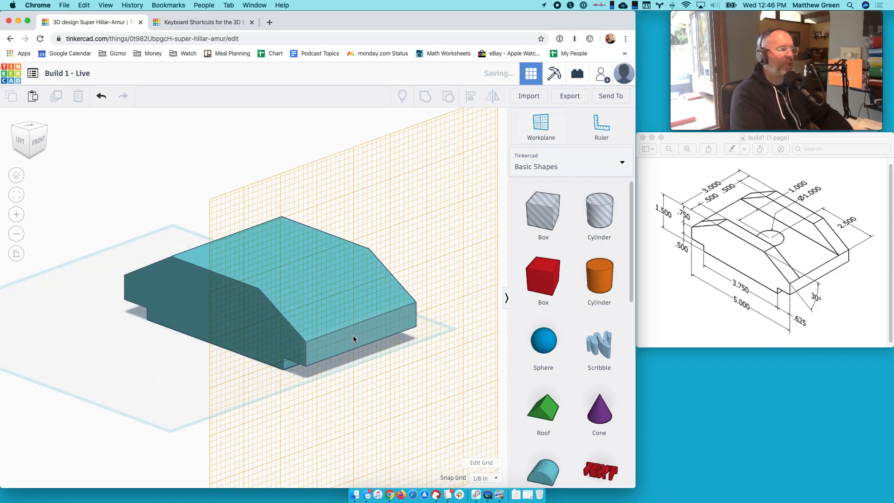
click(37, 146)
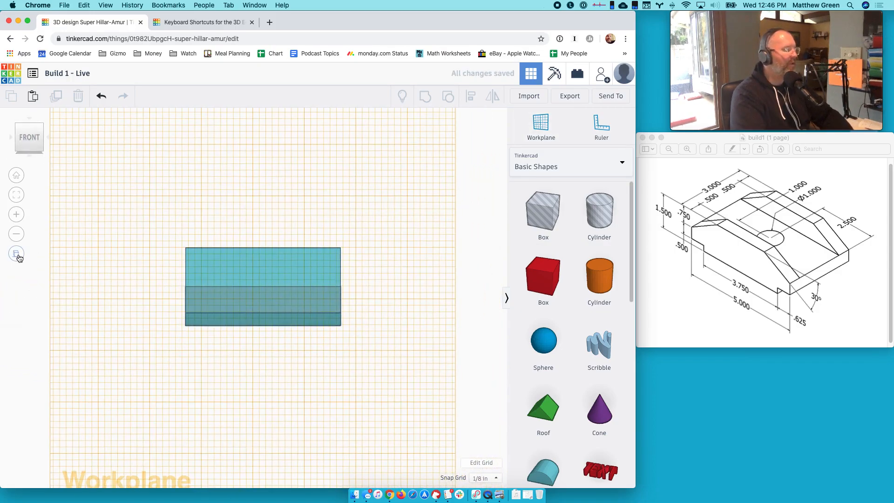
drag(257, 285, 275, 255)
scroll(354, 235, down, 2)
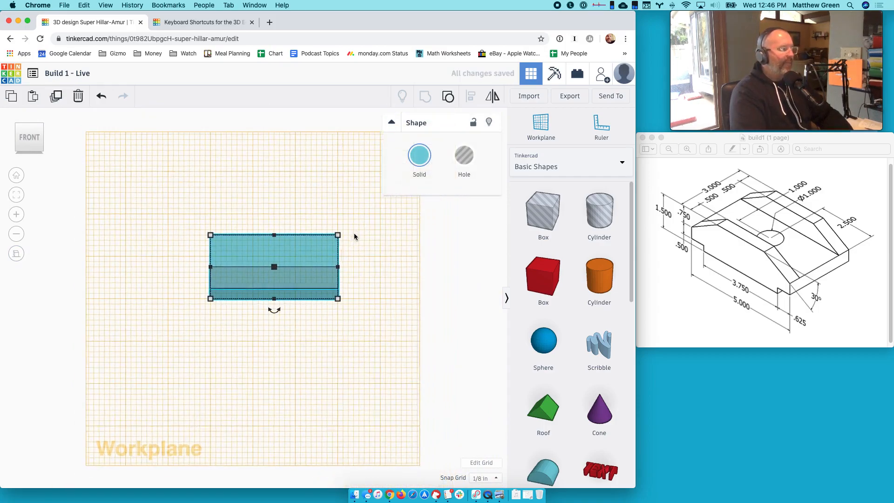
scroll(354, 236, up, 6)
scroll(354, 237, down, 4)
middle_drag(346, 242, 311, 267)
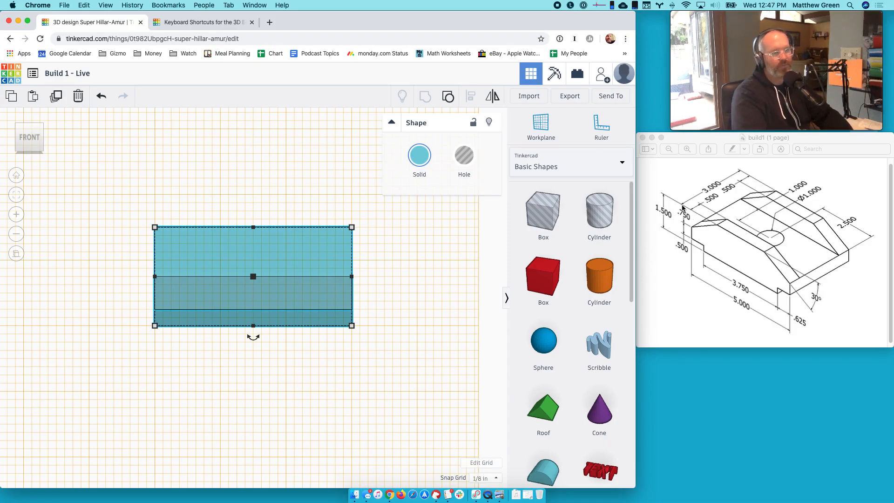
Step: Add a box hole over the block's top, inset .500 from each side, and stretch it 1½ tall down to mid-height
drag(543, 212, 189, 212)
click(253, 393)
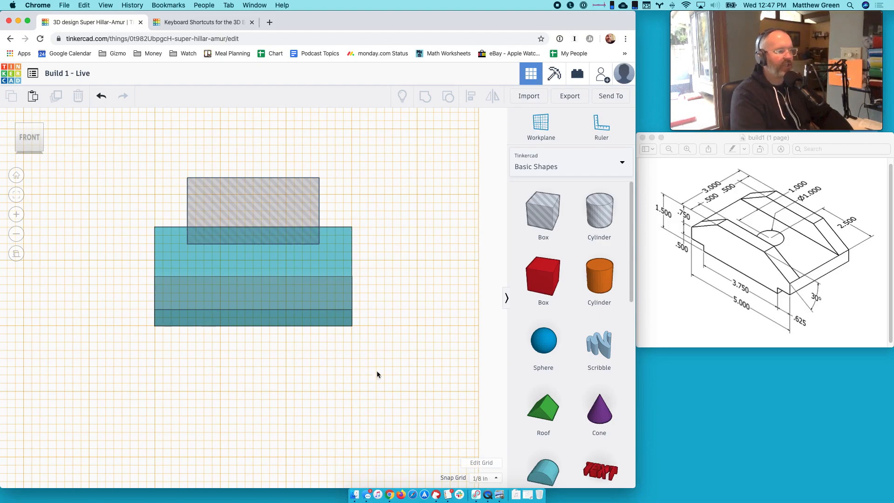
click(267, 201)
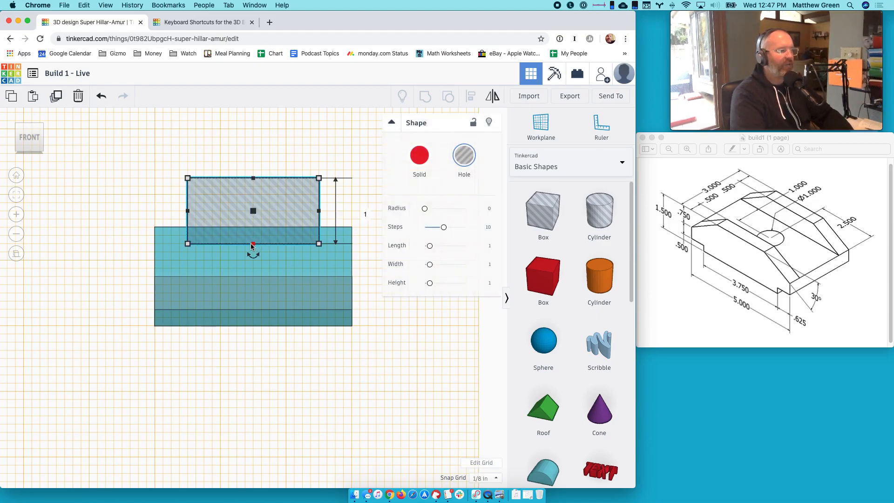
drag(252, 246, 253, 260)
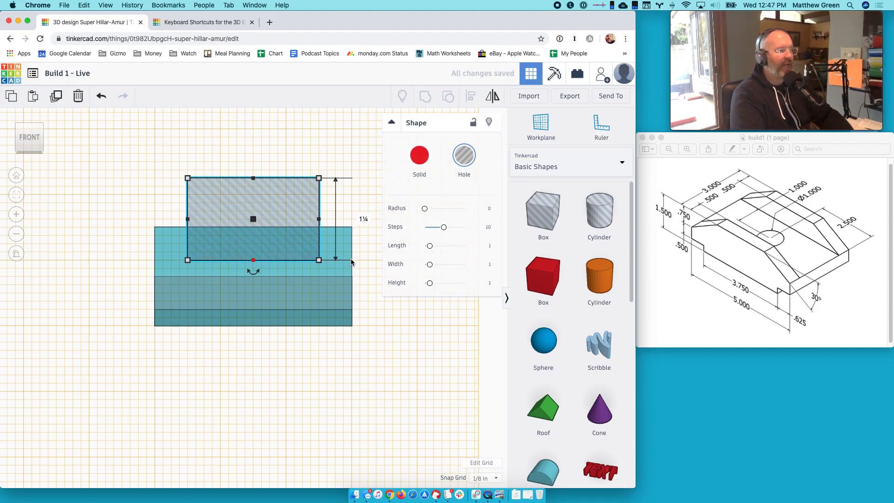
drag(253, 260, 253, 276)
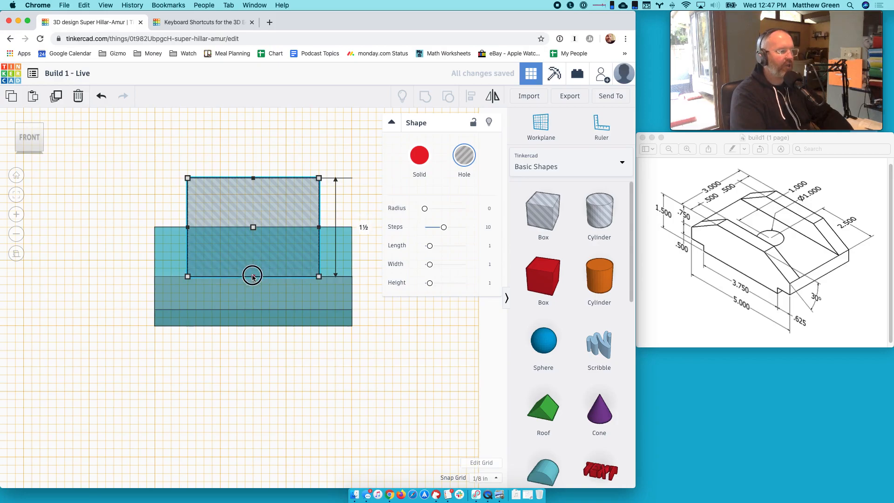
Step: Return the workplane to the base grid and stretch the box hole lengthwise through the whole block to about 6.46 long
click(107, 358)
right_drag(195, 349, 413, 301)
click(470, 294)
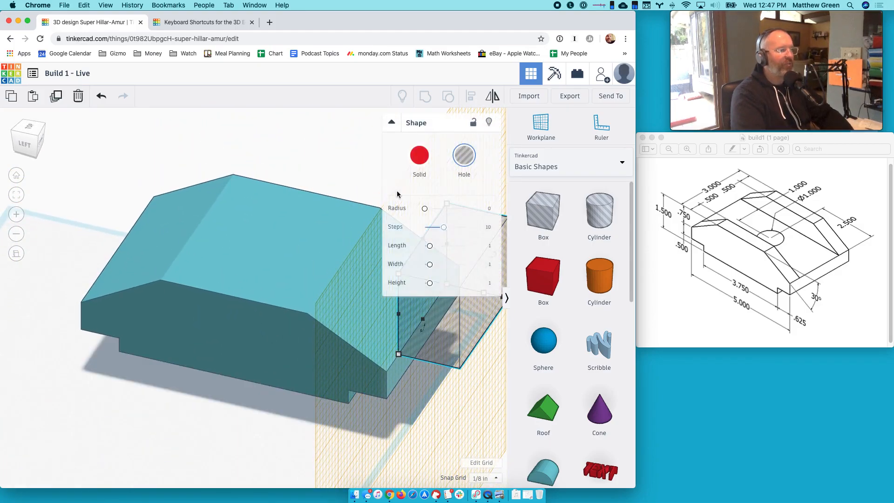
middle_drag(288, 261, 103, 234)
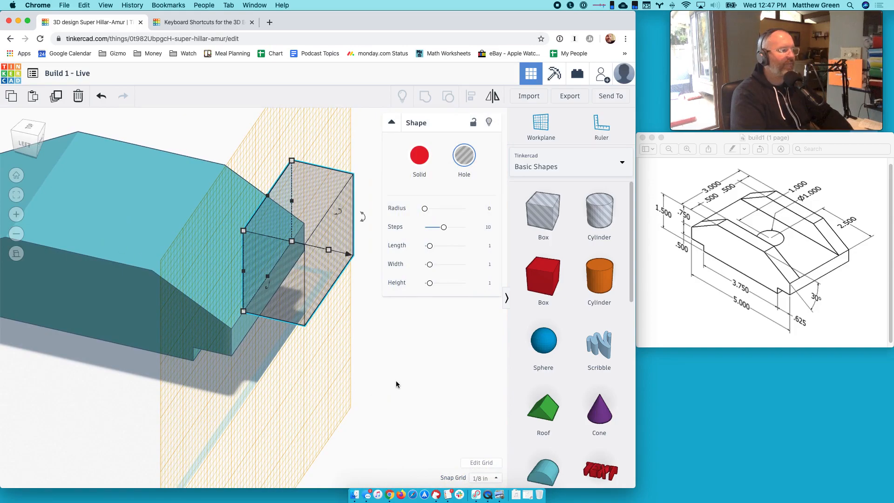
click(87, 393)
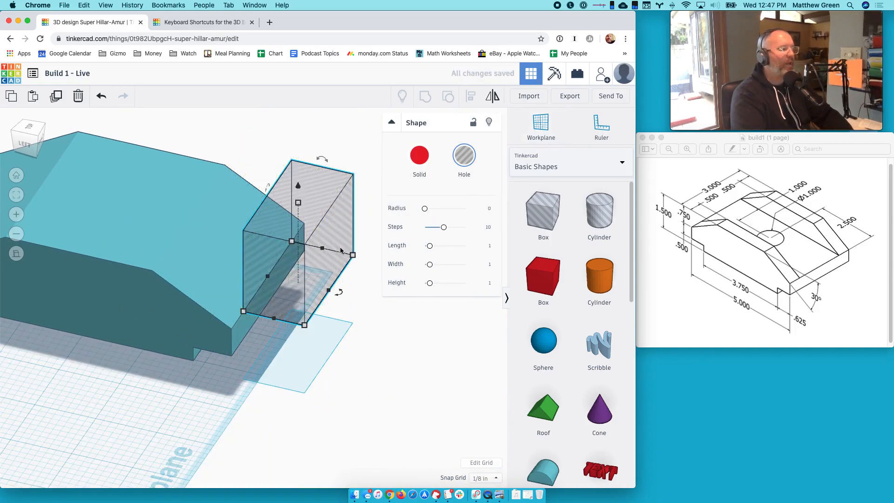
scroll(206, 306, down, 5)
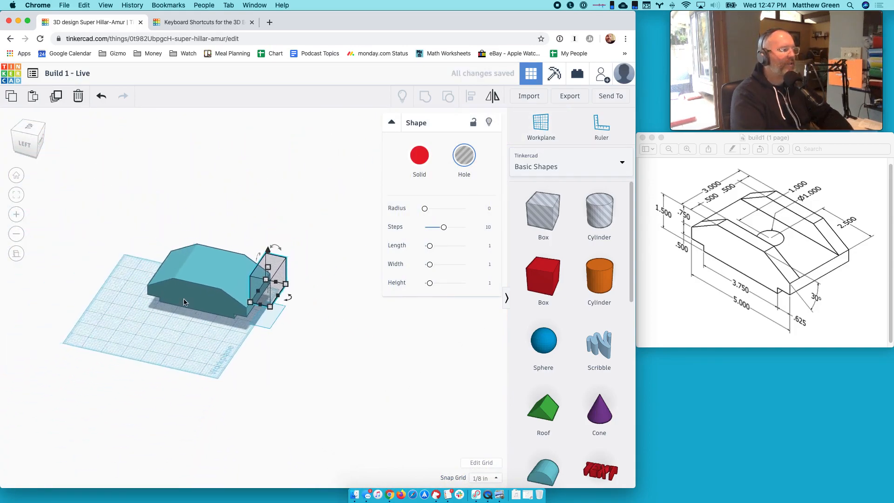
scroll(241, 284, up, 5)
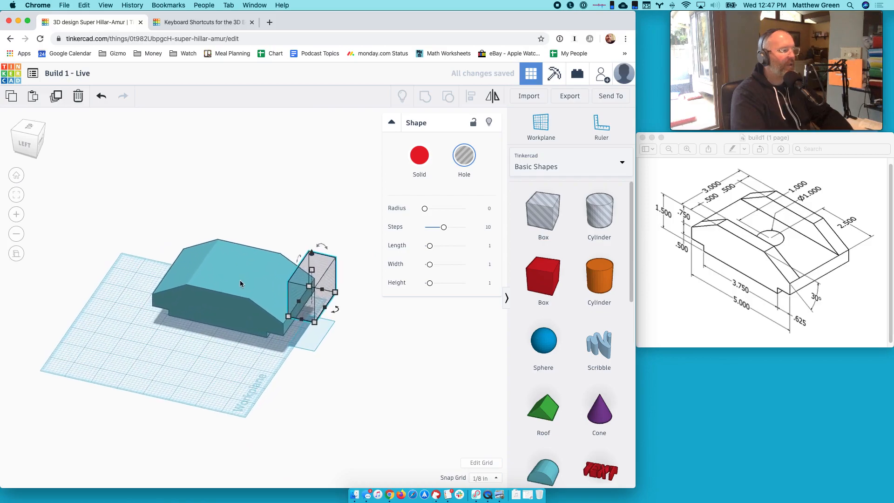
drag(318, 305, 121, 261)
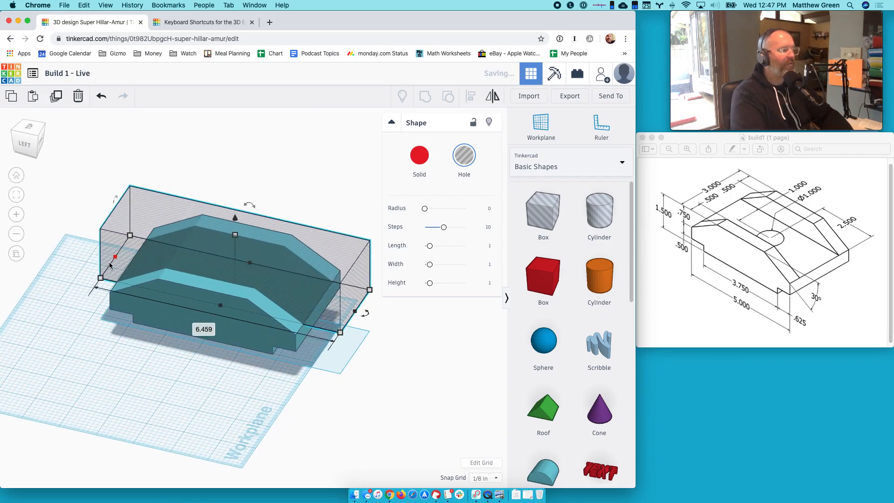
Step: Group the long box hole with the block to cut the central channel, and deselect the part
right_drag(121, 261, 217, 316)
shift+click(217, 316)
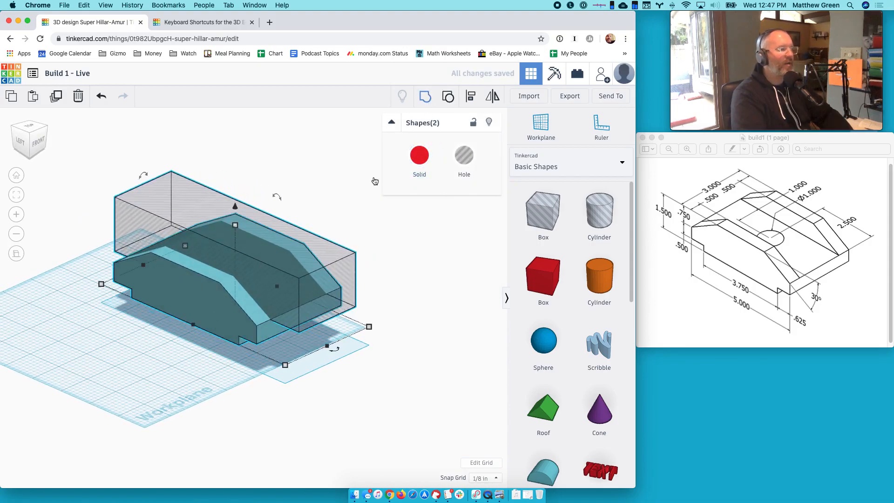
key(ctrl+g)
click(420, 379)
click(254, 266)
click(235, 418)
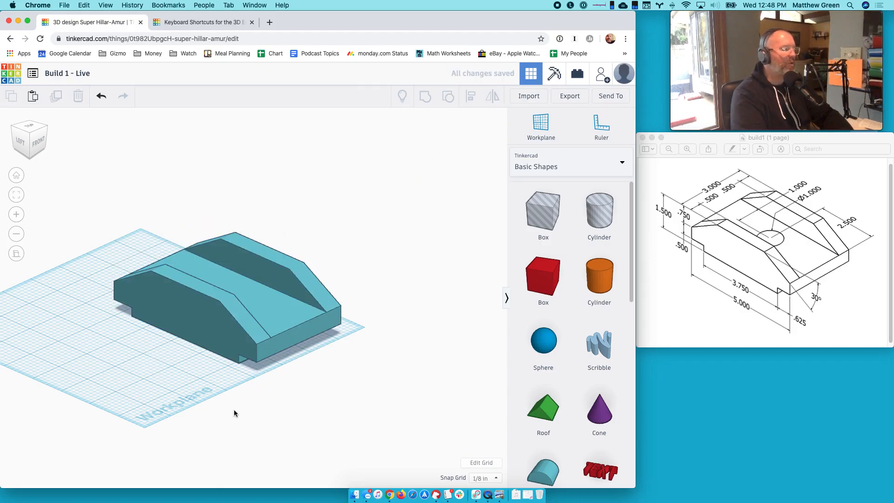
Step: Move the channelled part toward the middle of the base workplane and deselect it
click(29, 126)
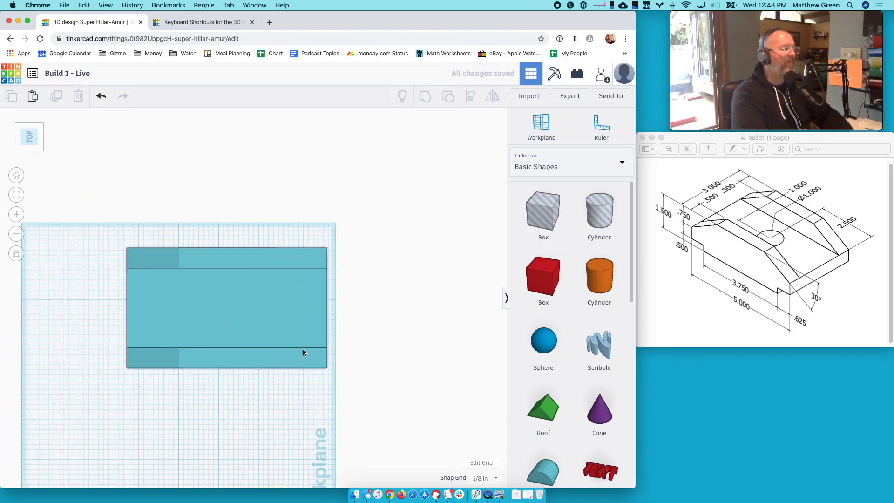
drag(227, 305, 184, 362)
right_drag(261, 298, 339, 366)
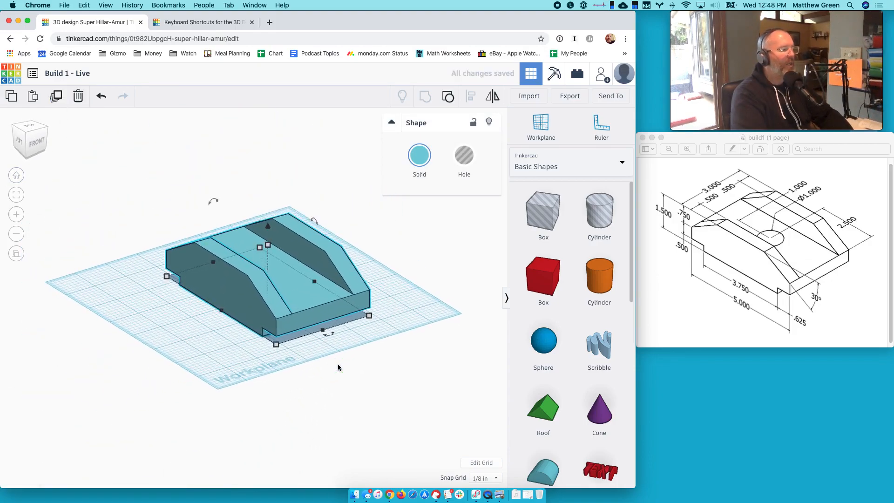
click(208, 340)
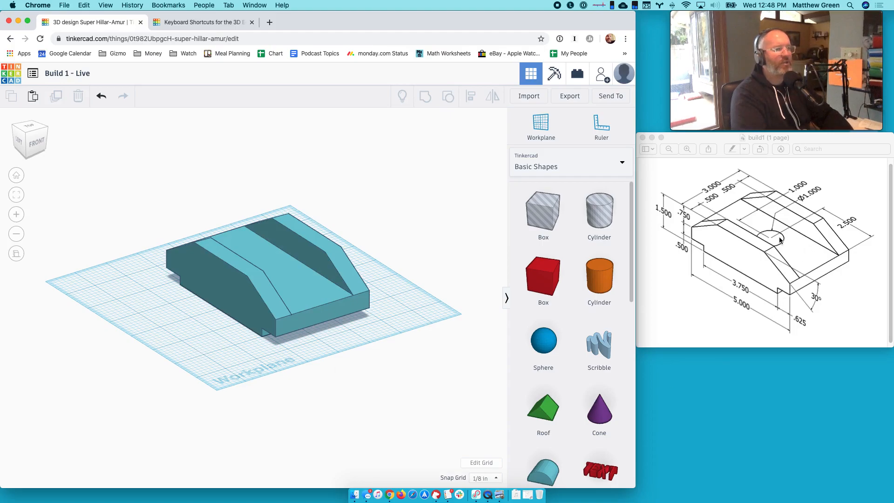
Step: Place the workplane on the floor of the part's central channel and look at it from above
click(540, 125)
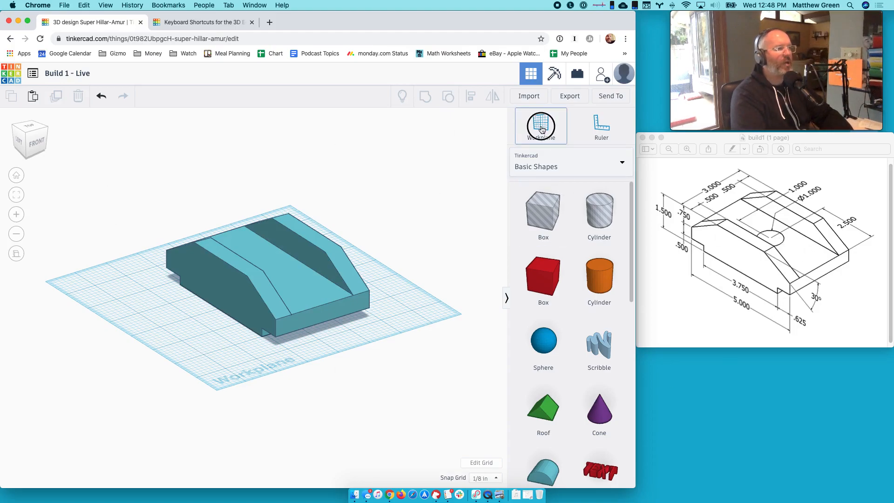
click(278, 269)
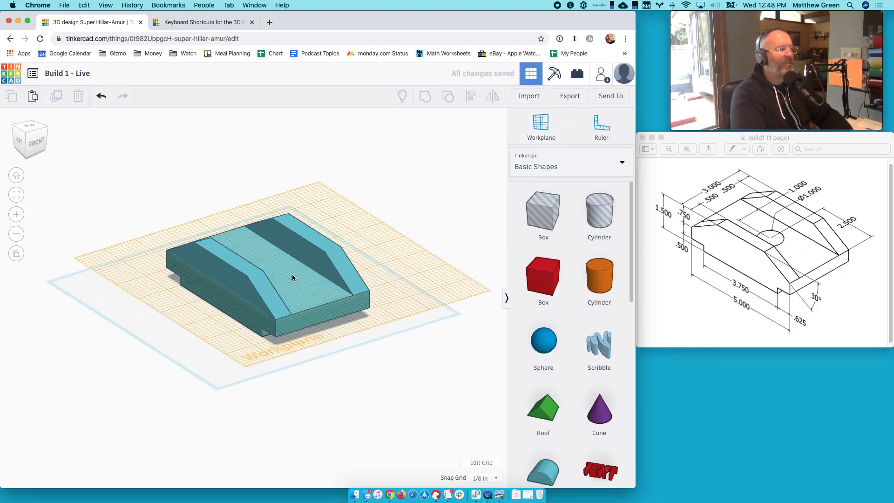
drag(29, 128, 122, 270)
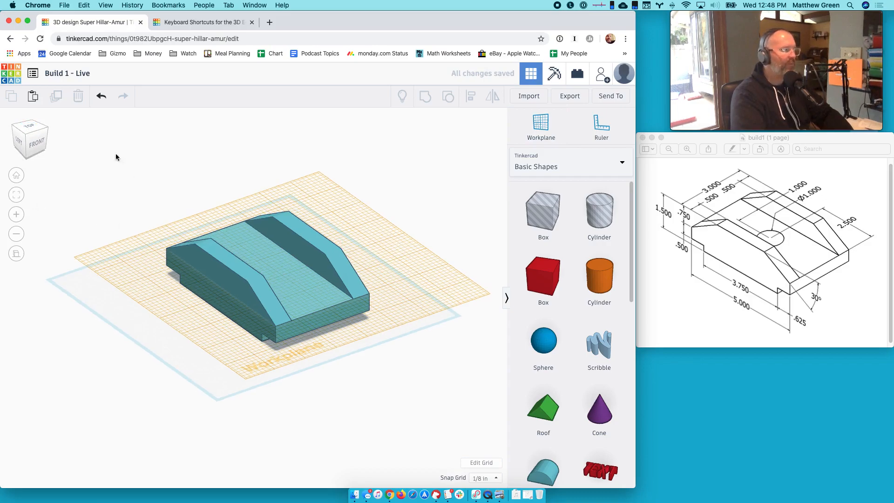
drag(31, 125, 84, 213)
drag(29, 126, 27, 131)
click(27, 129)
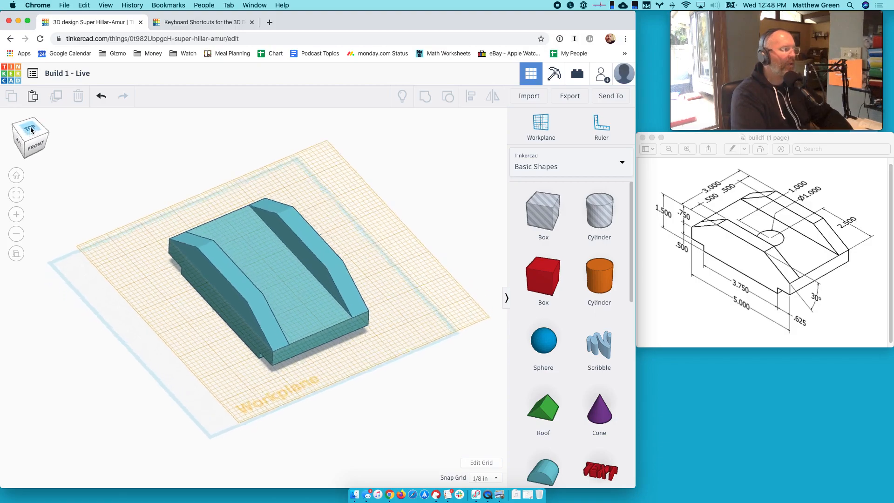
Step: Shift the part about 0.324 and 0.096 inch across the channel-floor workplane to line its edges up with the grid, and deselect it
drag(289, 326, 245, 305)
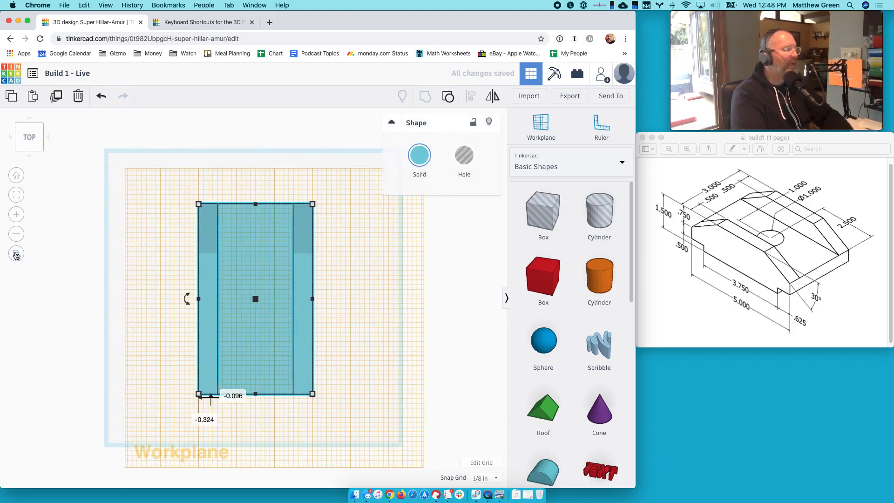
click(73, 330)
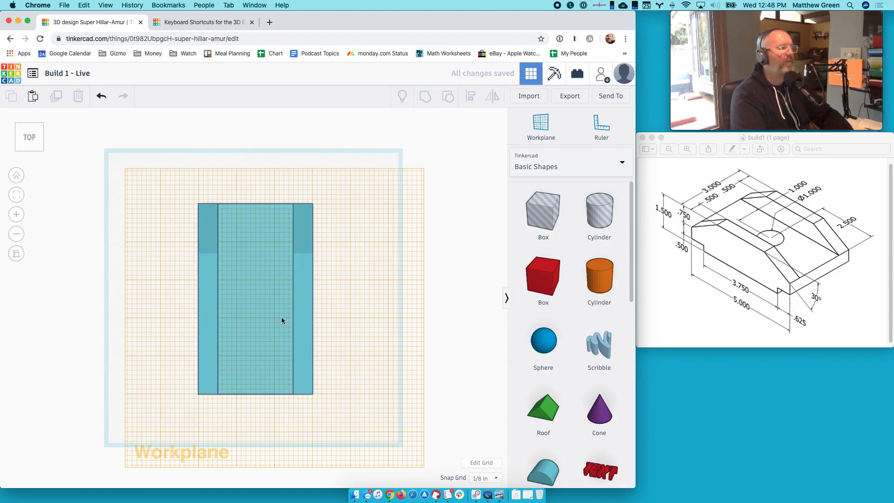
key(f)
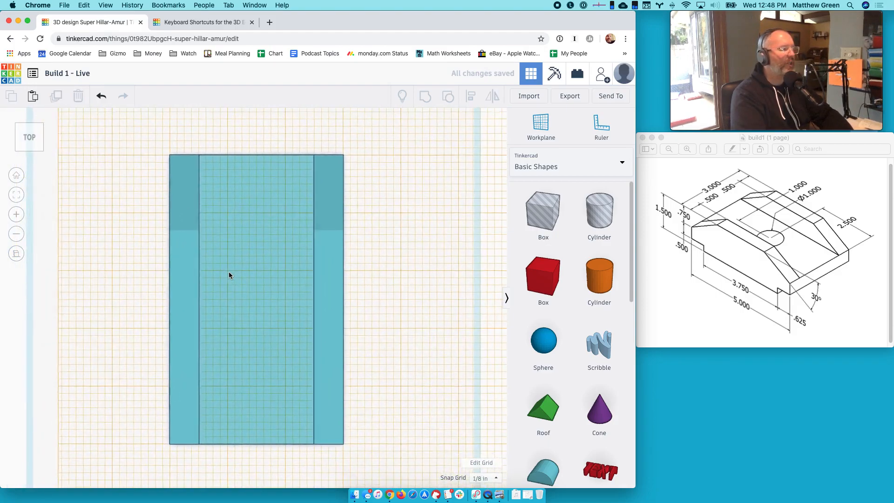
scroll(228, 272, down, 3)
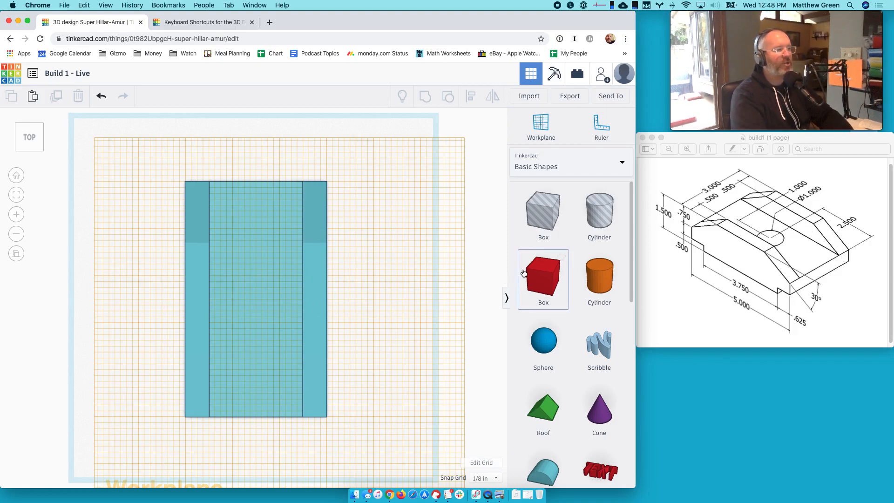
Step: Add a solid box at the part's front corner as a measuring guide and resize it to a narrow strip 2½ inches long
click(548, 267)
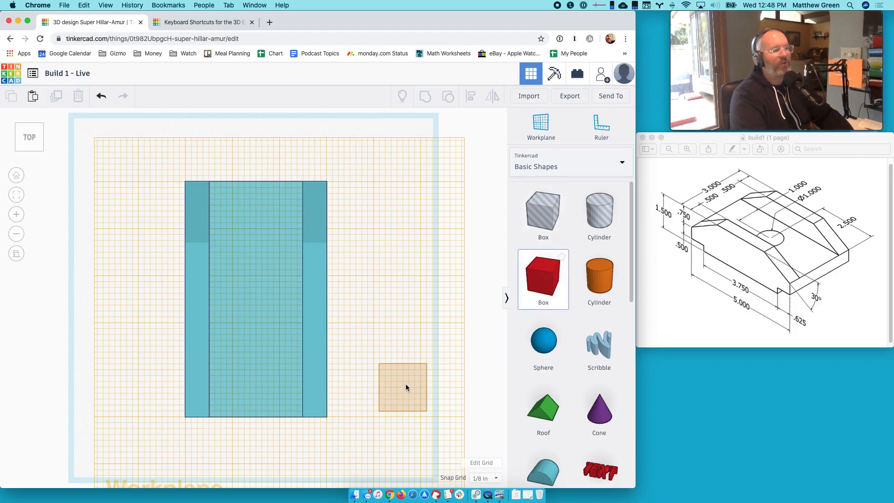
click(304, 393)
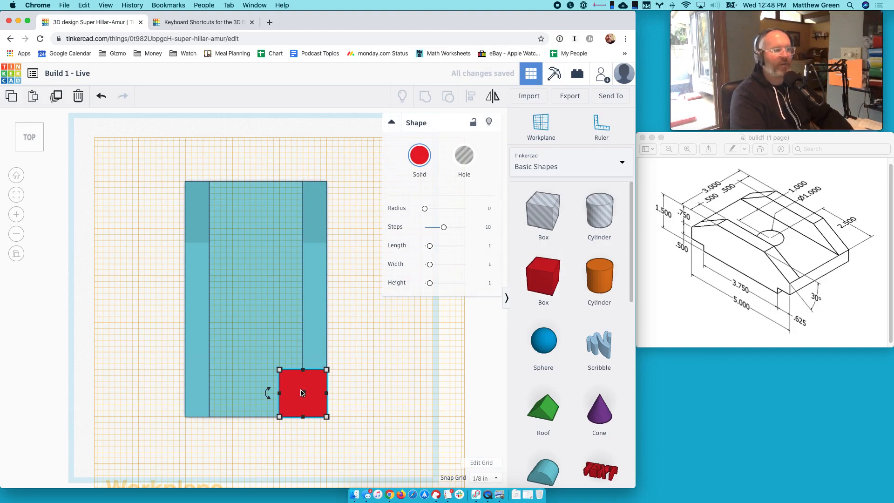
drag(304, 371, 303, 282)
drag(280, 349, 296, 304)
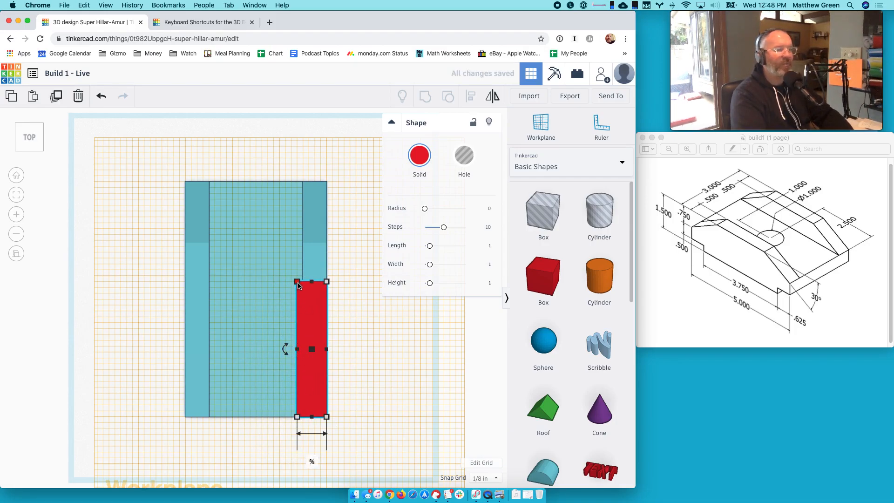
drag(298, 284, 310, 299)
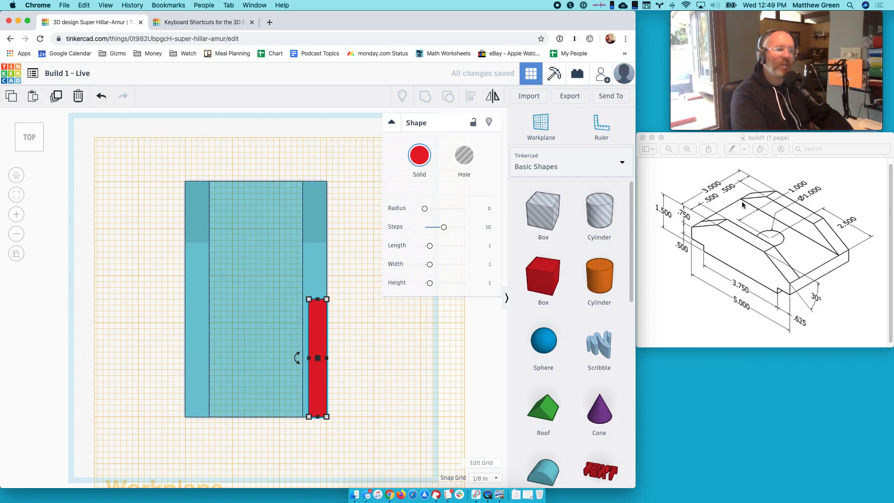
Step: Move the guide box ½ inch inward against the channel wall and widen it to 1 inch
drag(309, 333, 299, 334)
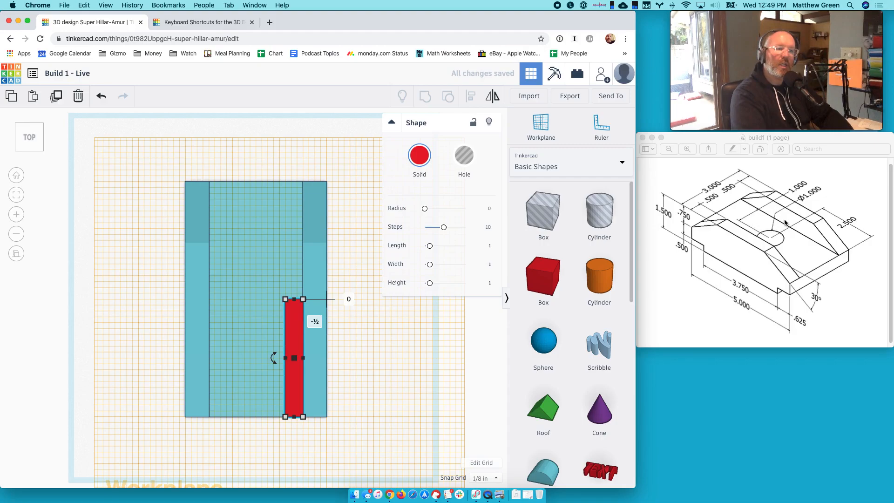
mouse_move(284, 301)
drag(281, 301, 256, 301)
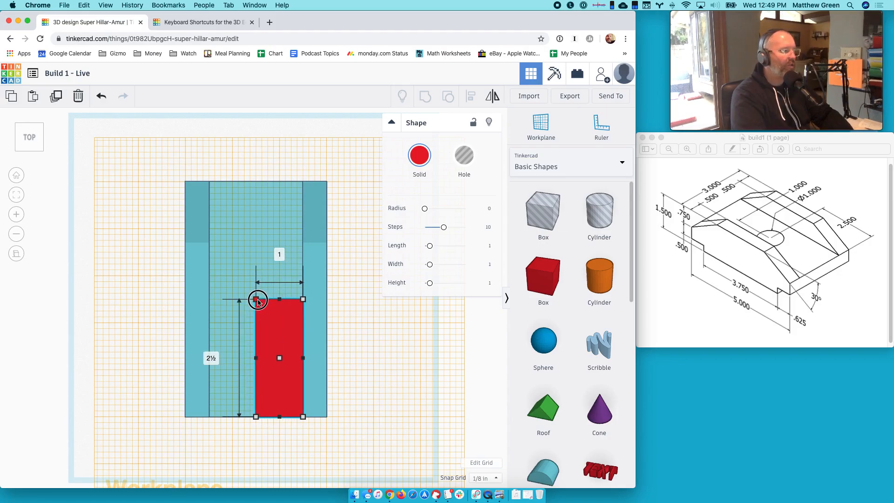
click(280, 439)
right_drag(280, 439, 343, 373)
click(294, 243)
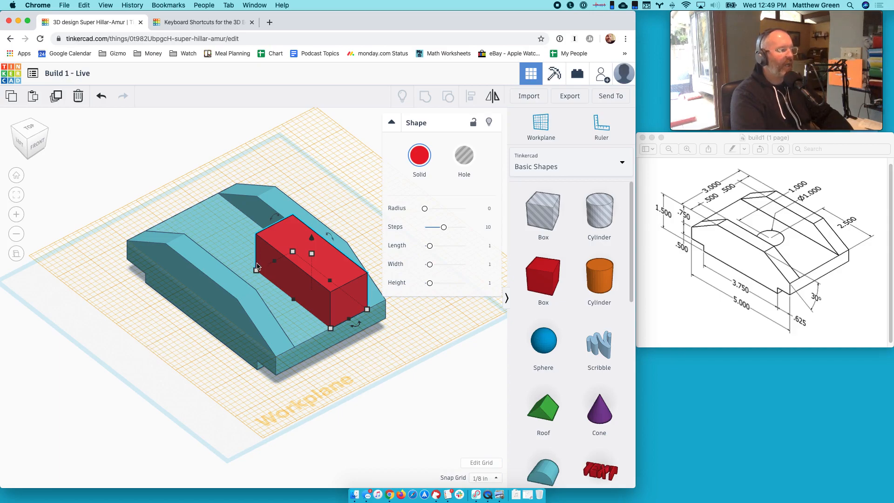
Step: Reset the workplane to the base grid, and place it again on the channel floor beside the guide box
click(190, 349)
right_drag(229, 351, 349, 368)
click(535, 122)
click(164, 366)
right_drag(392, 313, 370, 345)
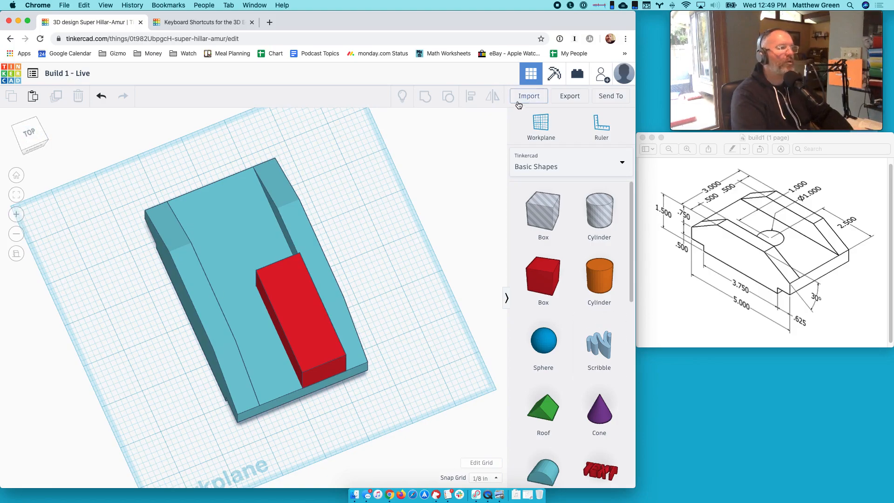
right_drag(275, 352, 280, 350)
key(w)
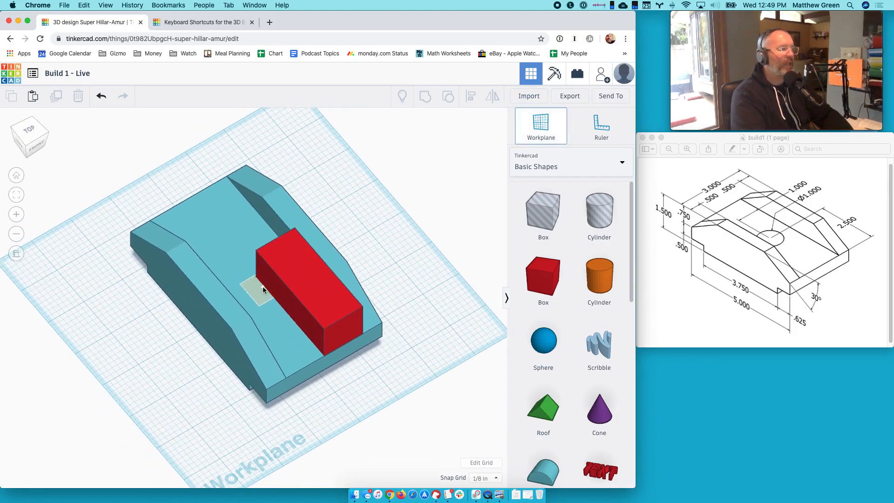
click(253, 303)
click(30, 129)
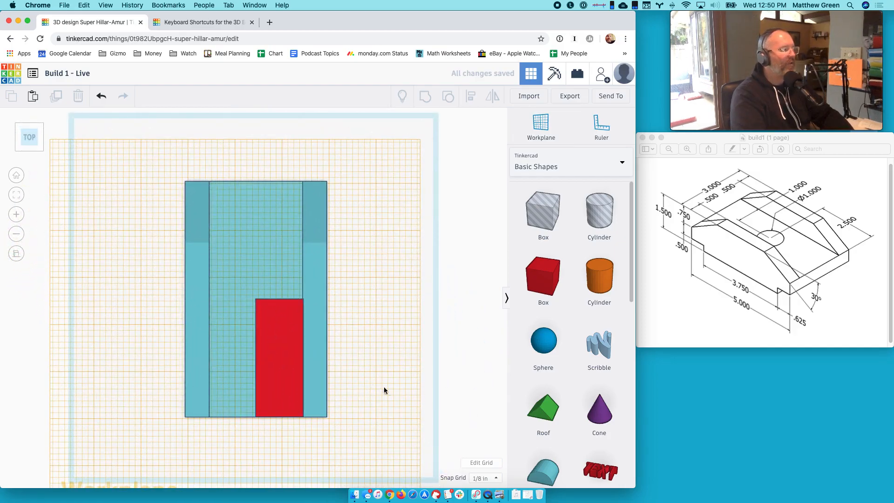
click(17, 254)
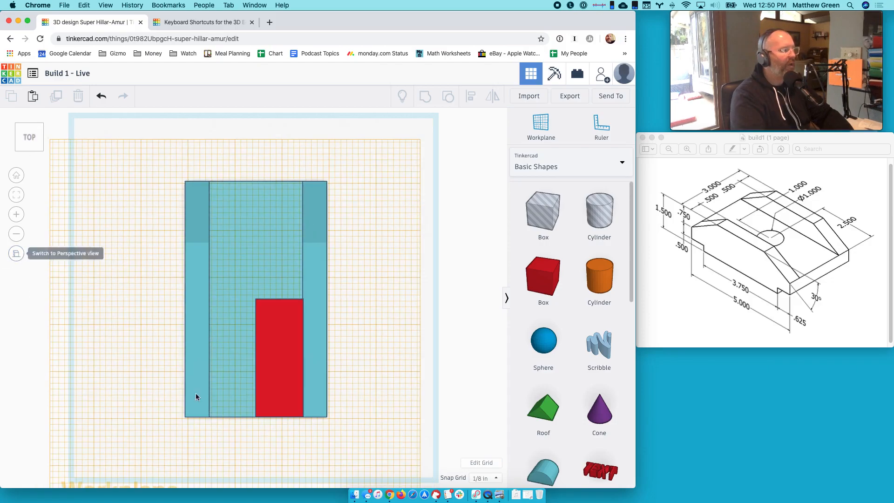
Step: Shift the part and the guide box together by about 0.055 and 0.037 inch to align them with the grid, and deselect them
right_drag(244, 396, 241, 426)
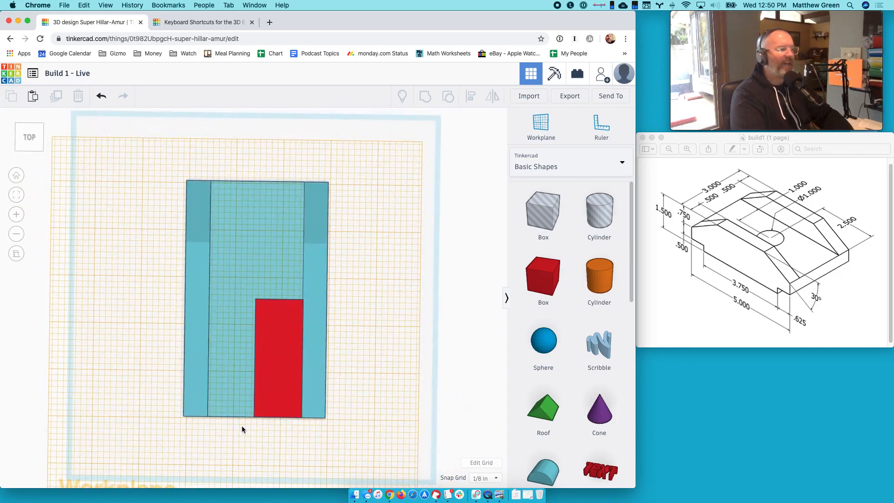
click(311, 278)
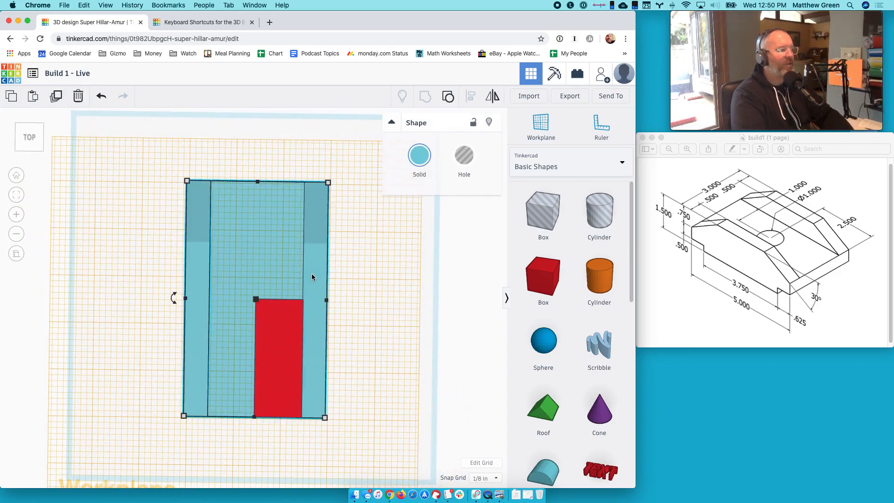
shift+click(277, 334)
right_drag(278, 334, 277, 362)
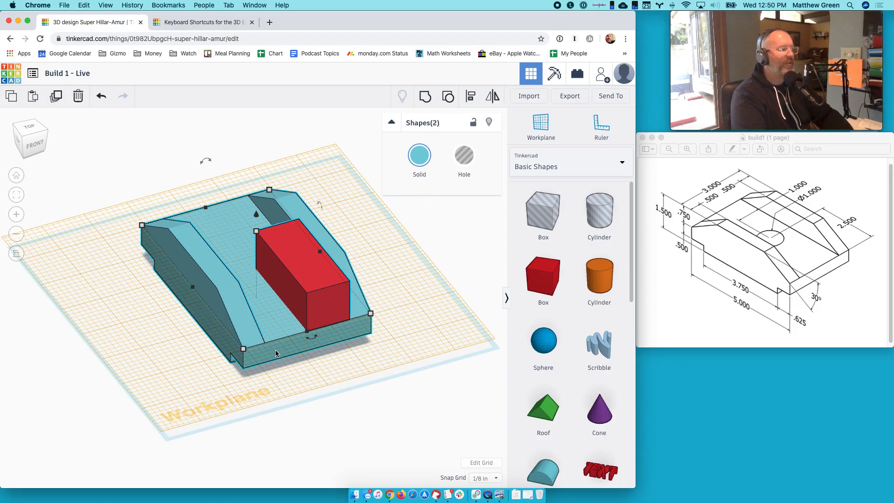
click(28, 128)
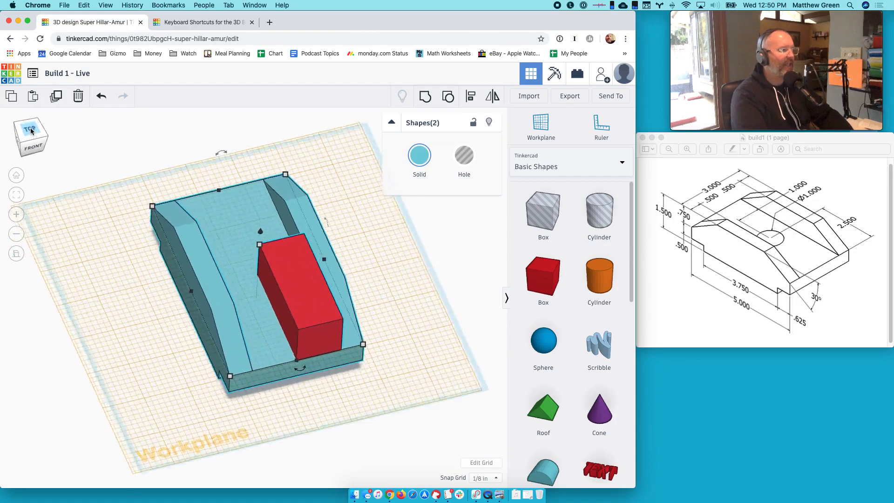
mouse_move(233, 266)
mouse_down()
mouse_move(273, 279)
mouse_move(280, 245)
mouse_move(237, 268)
mouse_up()
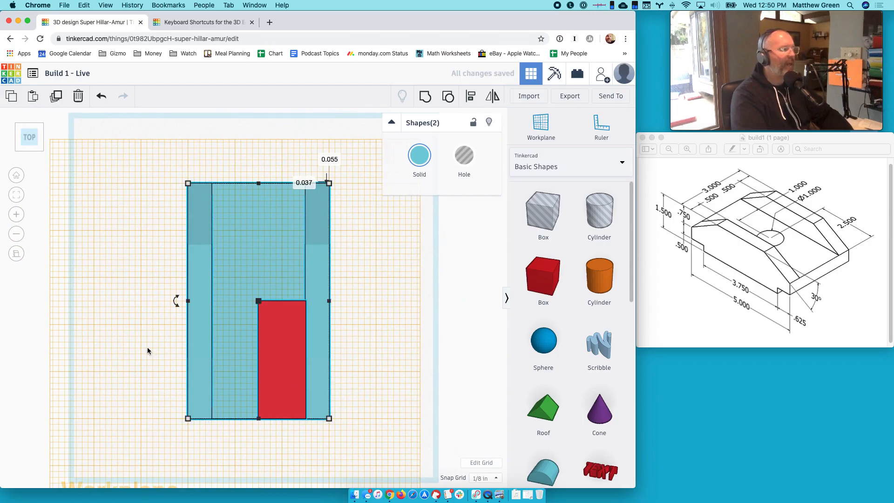
mouse_move(188, 184)
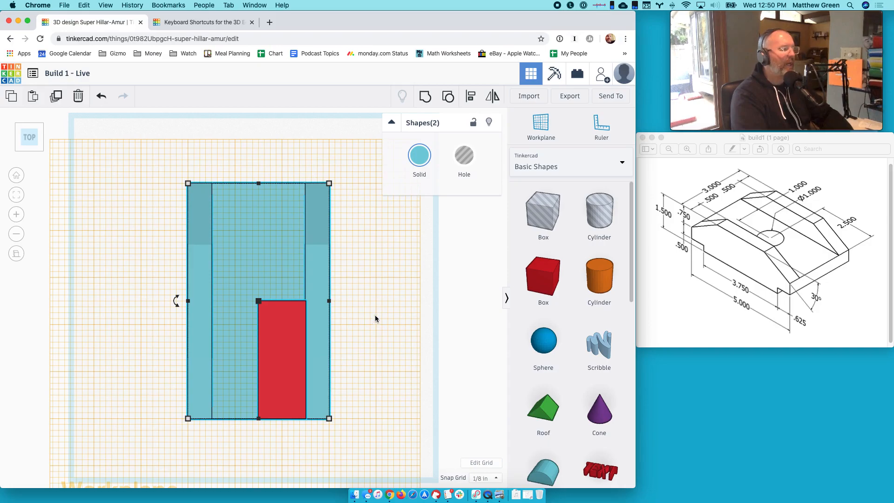
click(194, 142)
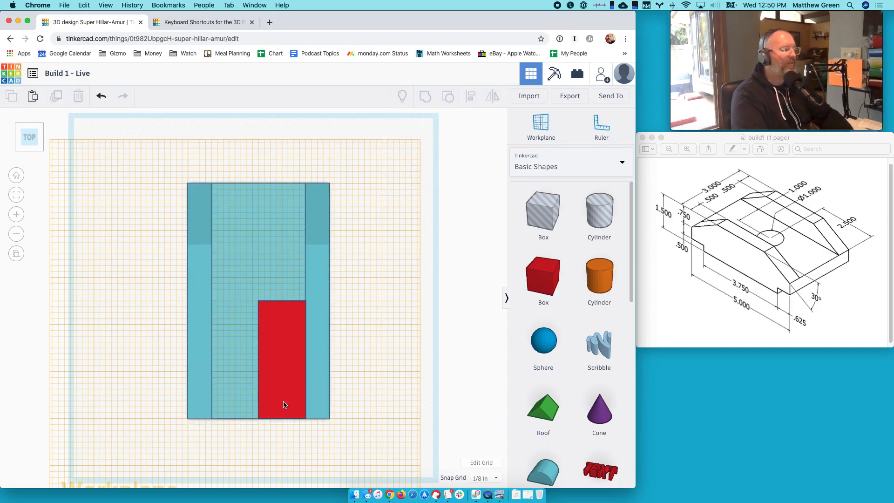
Step: Add a cylinder hole on the channel floor, centred on the guide box's inner rear corner
right_drag(274, 335, 271, 299)
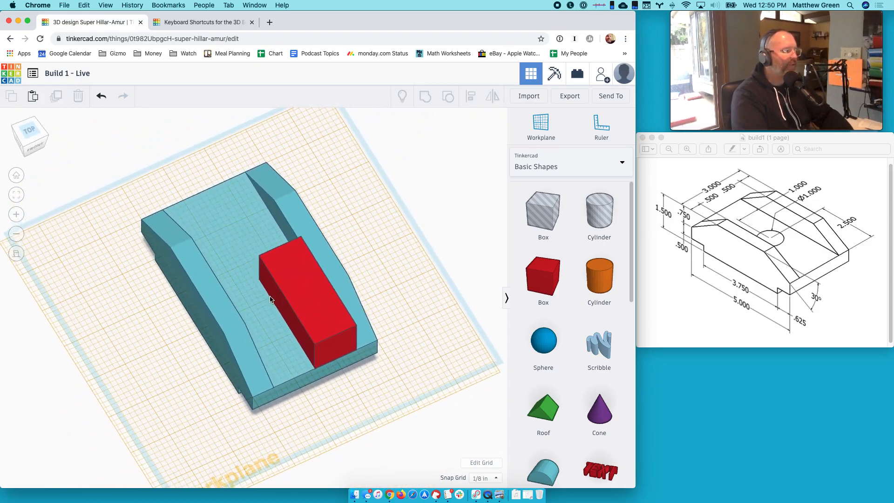
drag(30, 132, 30, 135)
click(29, 132)
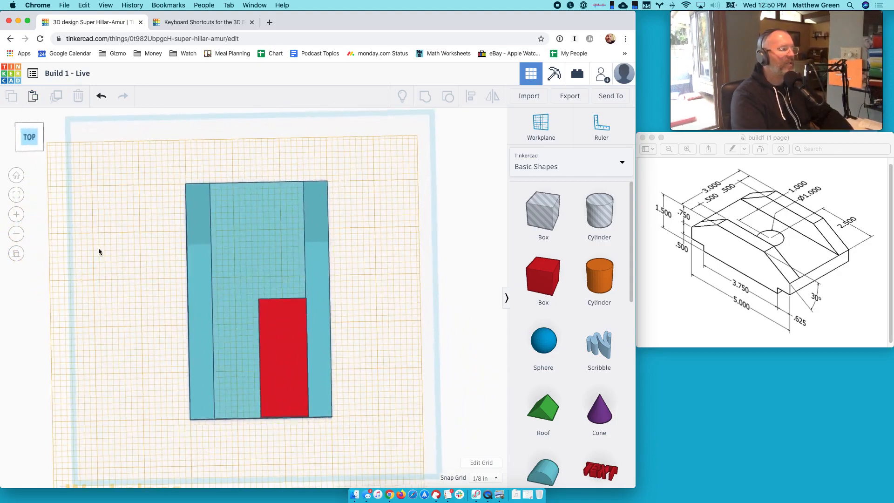
click(599, 212)
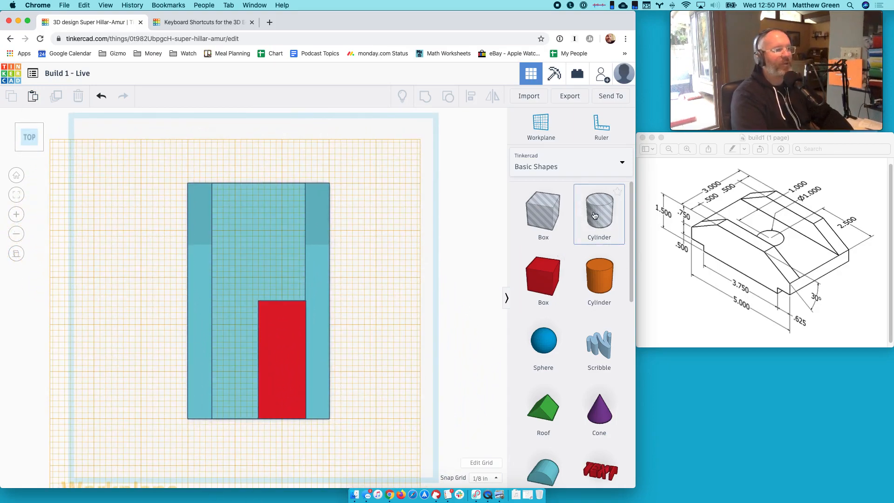
click(259, 303)
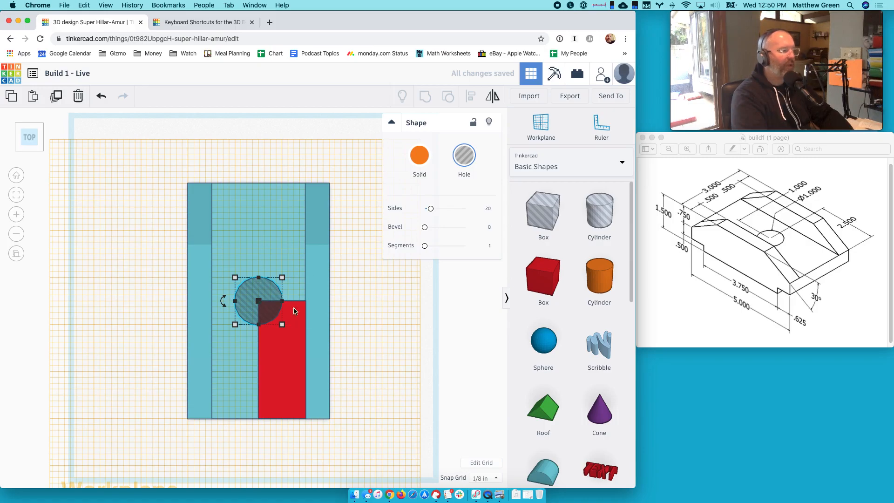
Step: Stretch the cylinder hole's height so it passes through the part, and group the two to cut the round hole
right_drag(305, 383, 375, 308)
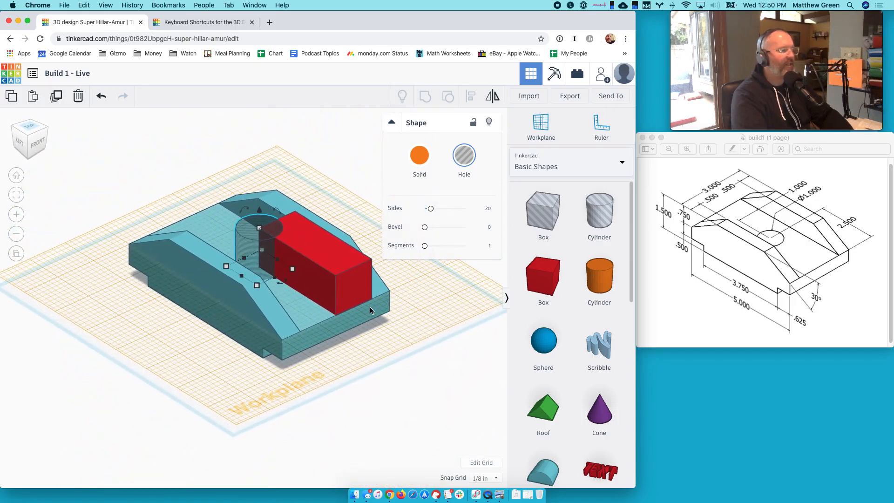
drag(259, 229, 259, 192)
right_drag(305, 337, 302, 298)
shift+click(196, 240)
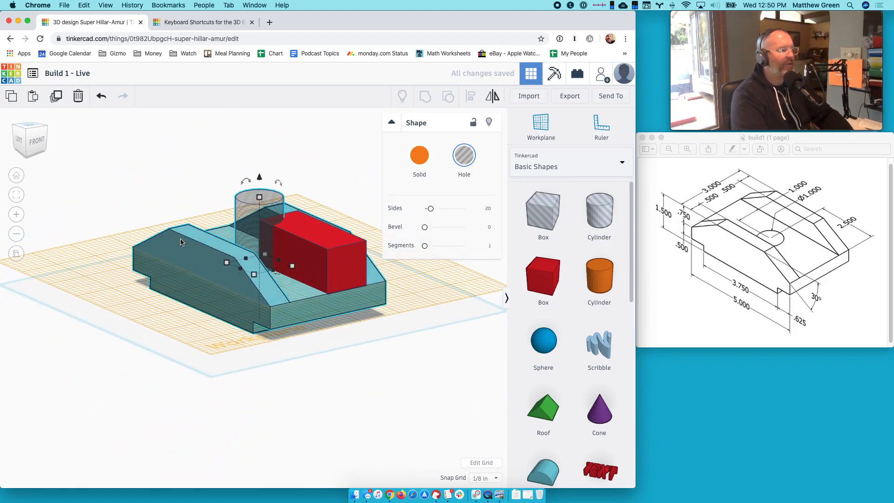
click(420, 104)
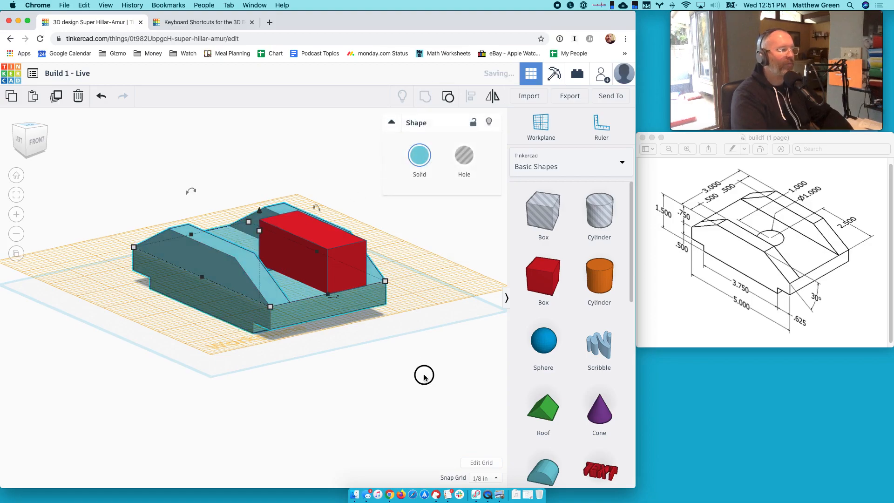
Step: Return the workplane to the base grid and delete the red guide box
right_drag(285, 416, 355, 317)
click(541, 123)
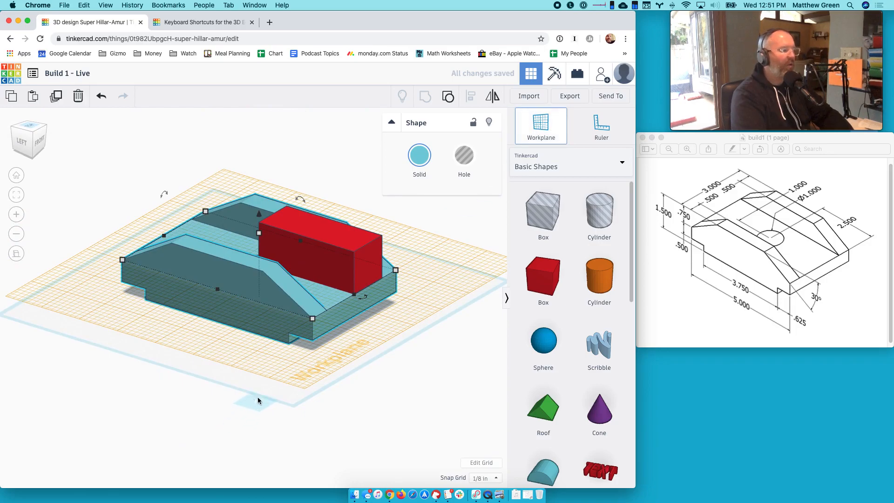
click(254, 400)
click(354, 260)
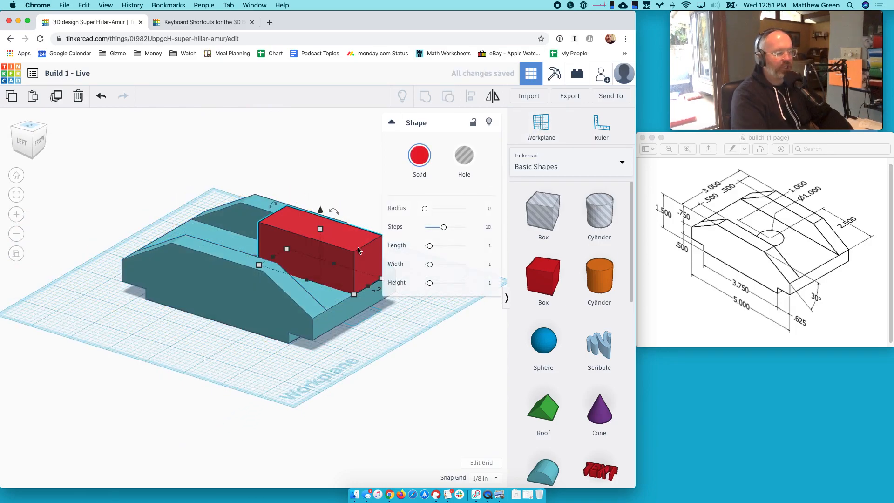
key(Delete)
mouse_move(385, 388)
right_down()
mouse_move(359, 401)
mouse_move(394, 381)
right_up()
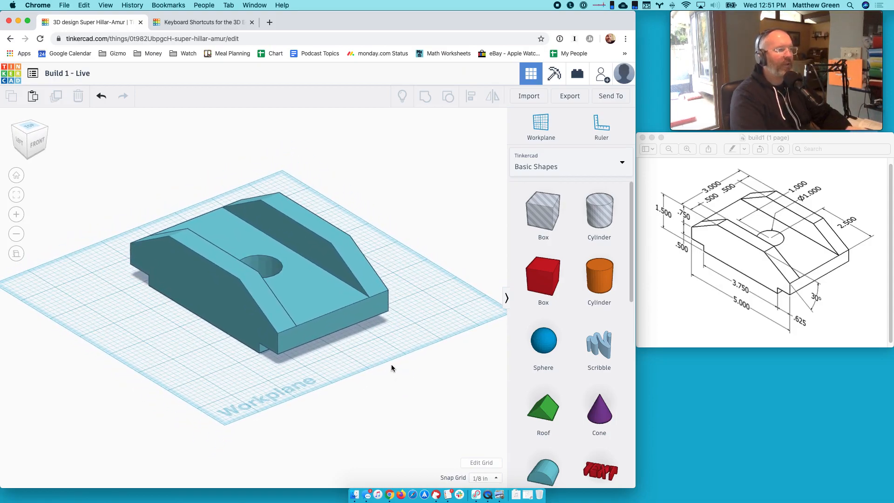